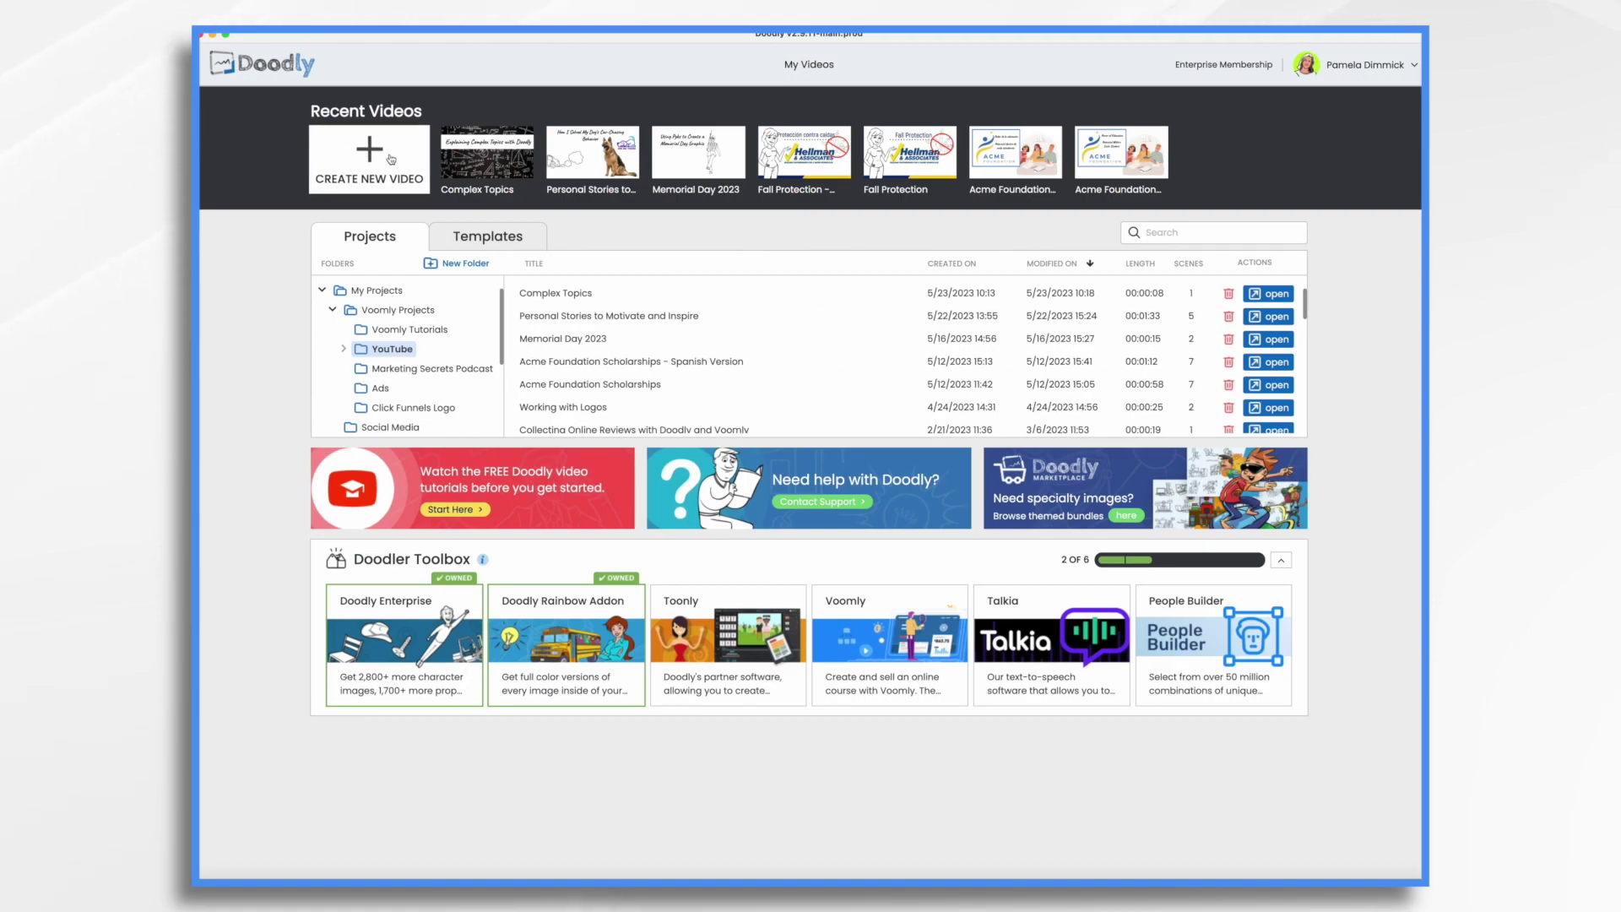
Start a new video titled 'Acme Physics Camp'.
left_click(381, 160)
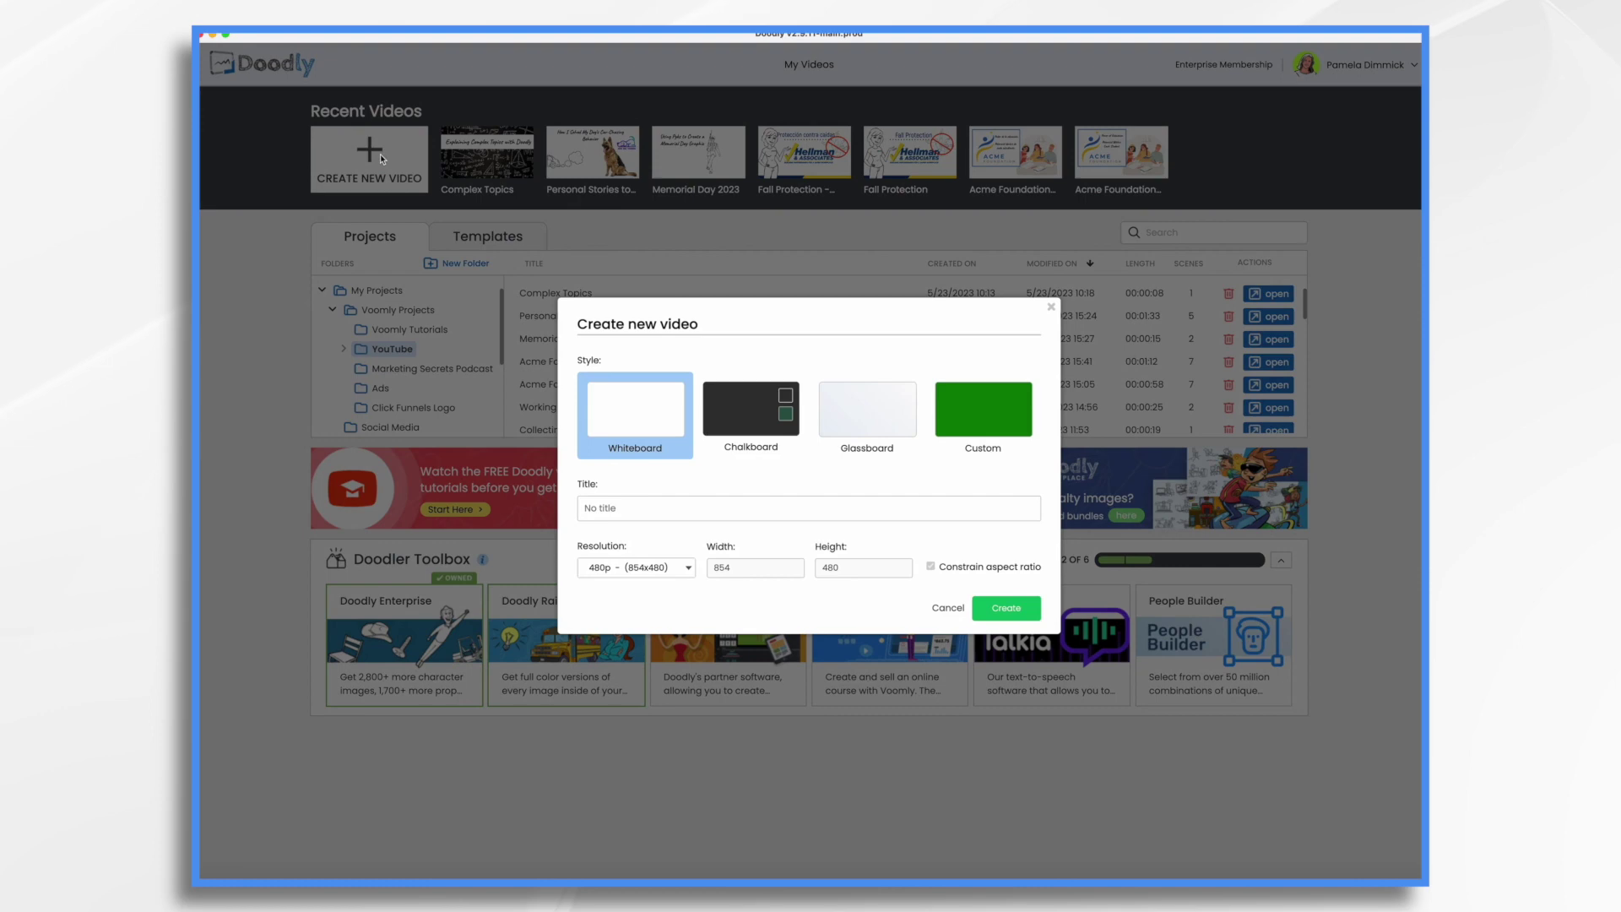
left_click(634, 509)
type("Acme Physcis")
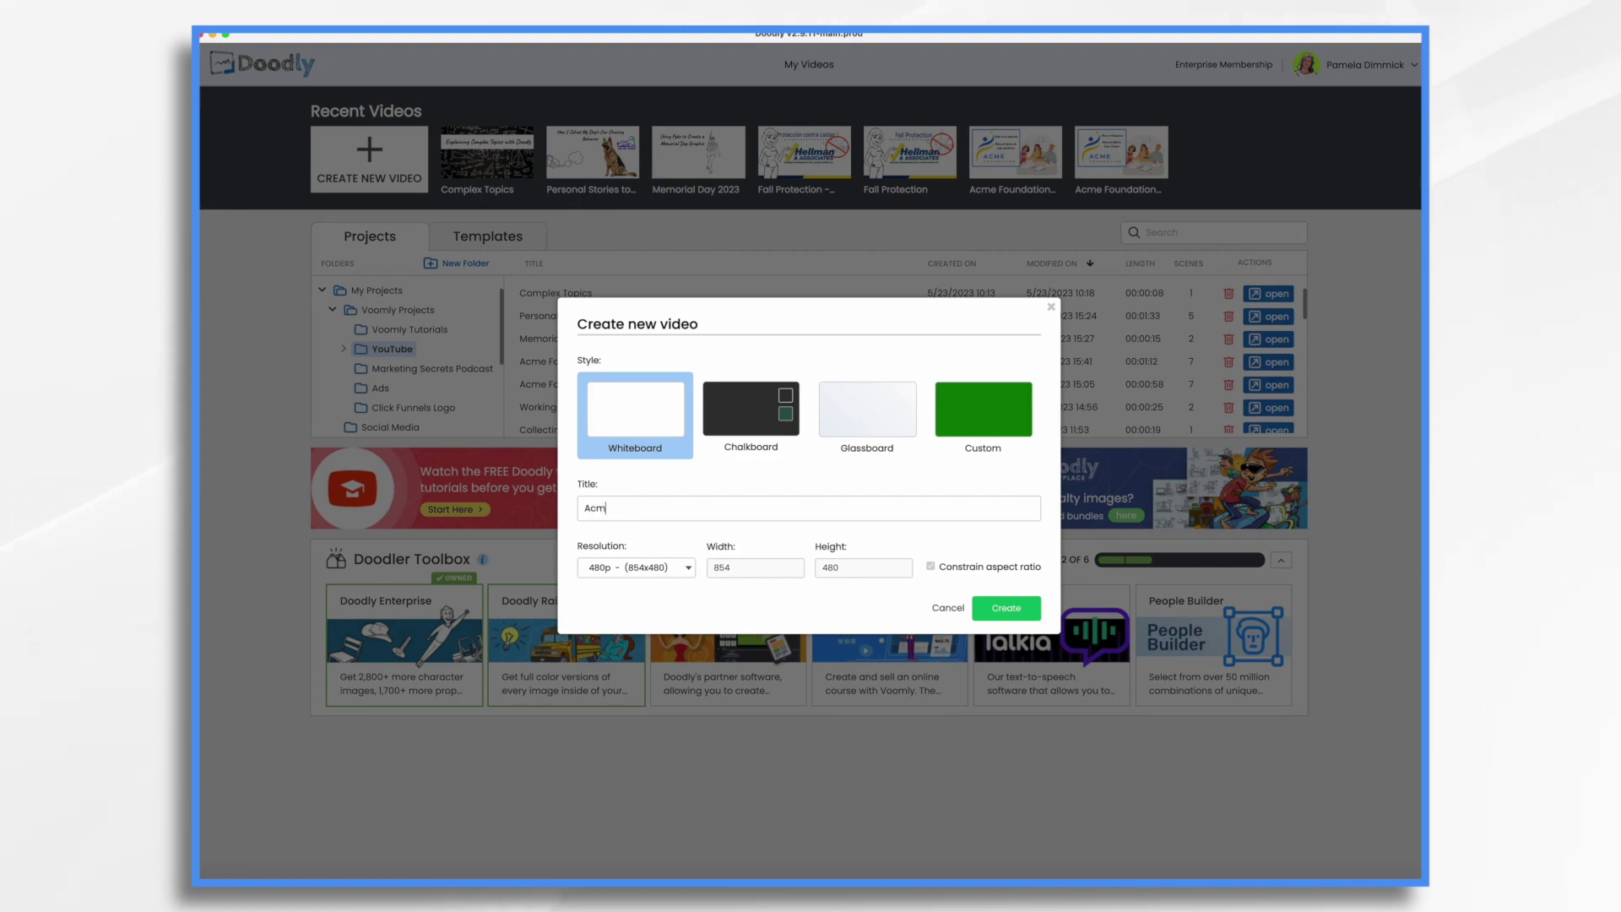
key("BackSpace")
key("BackSpace")
key("BackSpace")
type("ics Camp")
Choose the Glassboard style and Facebook & Instagram resolution, then create the video.
left_click(869, 409)
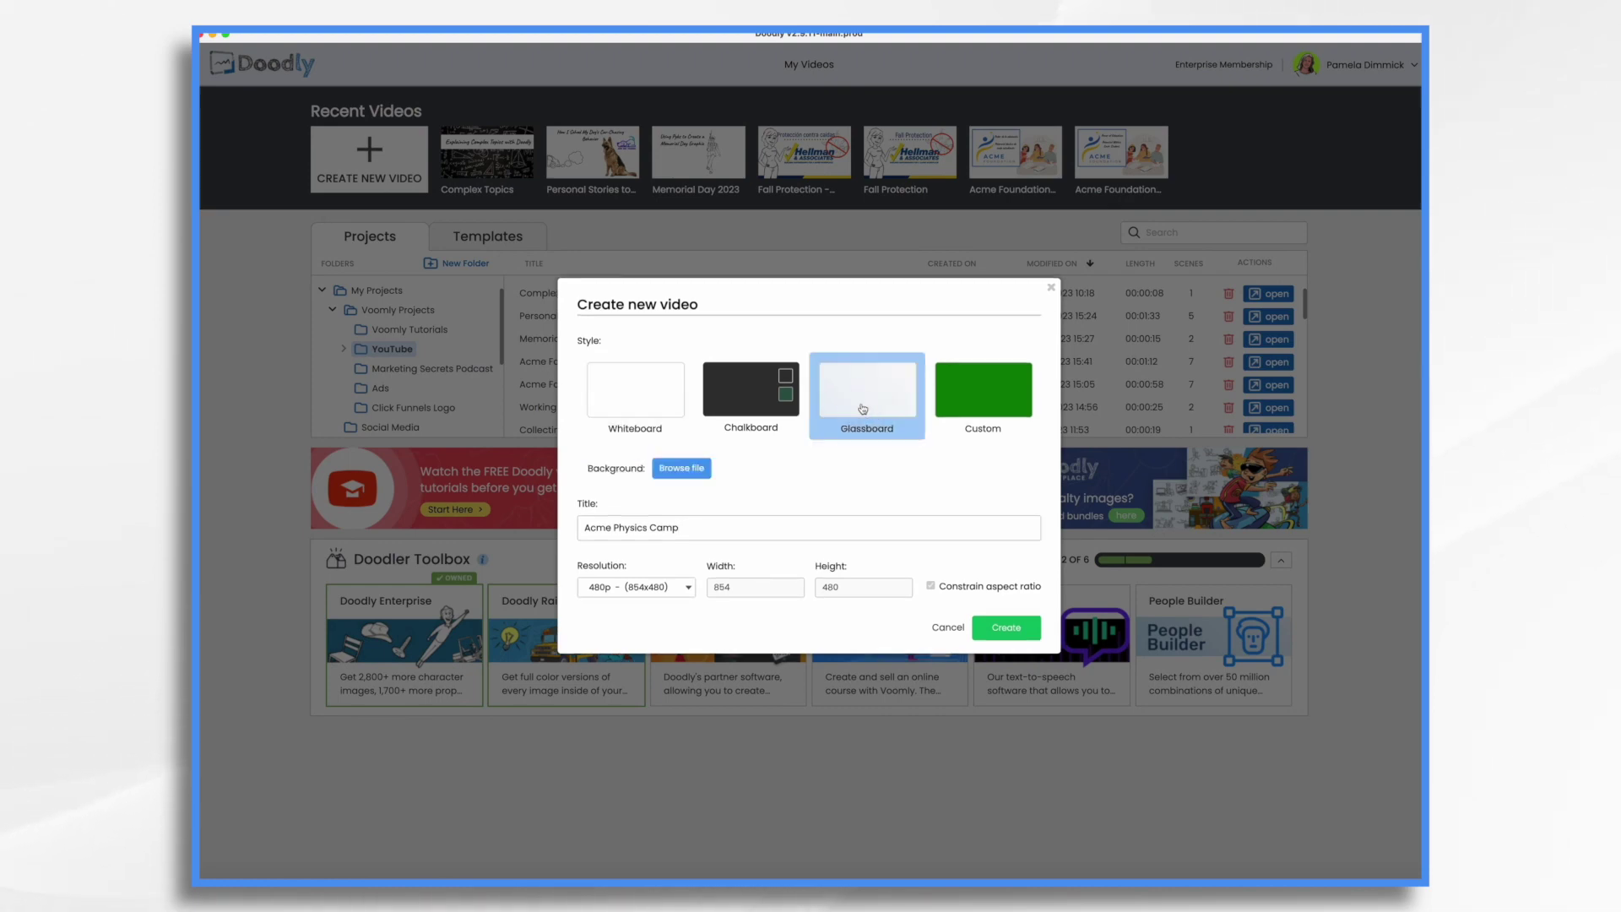
left_click(676, 589)
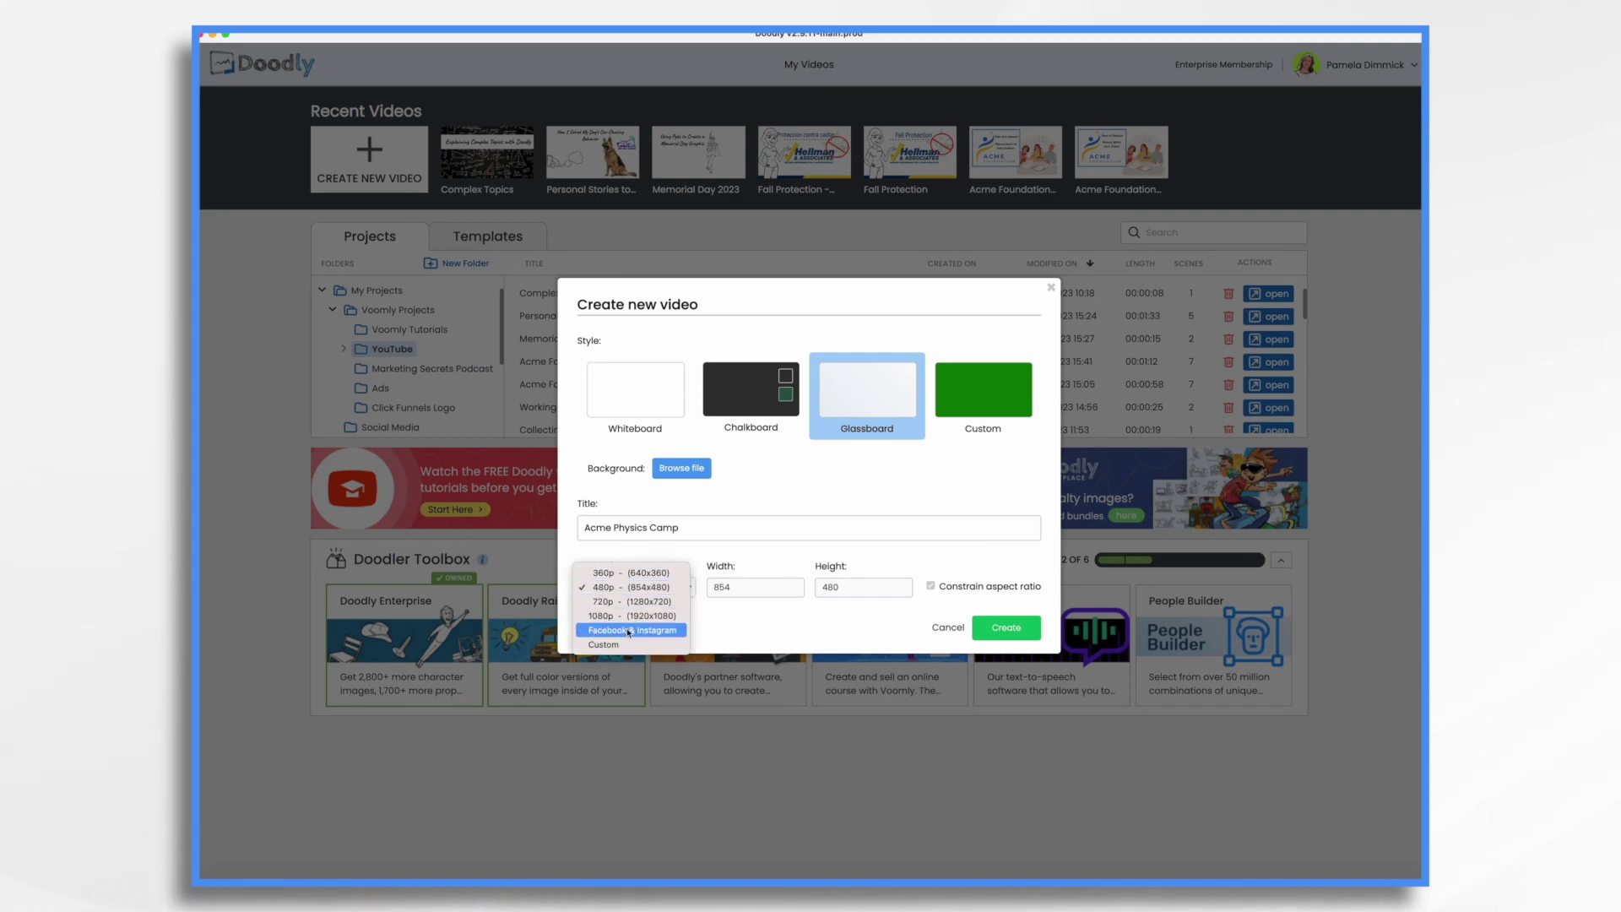
left_click(629, 631)
left_click(1006, 628)
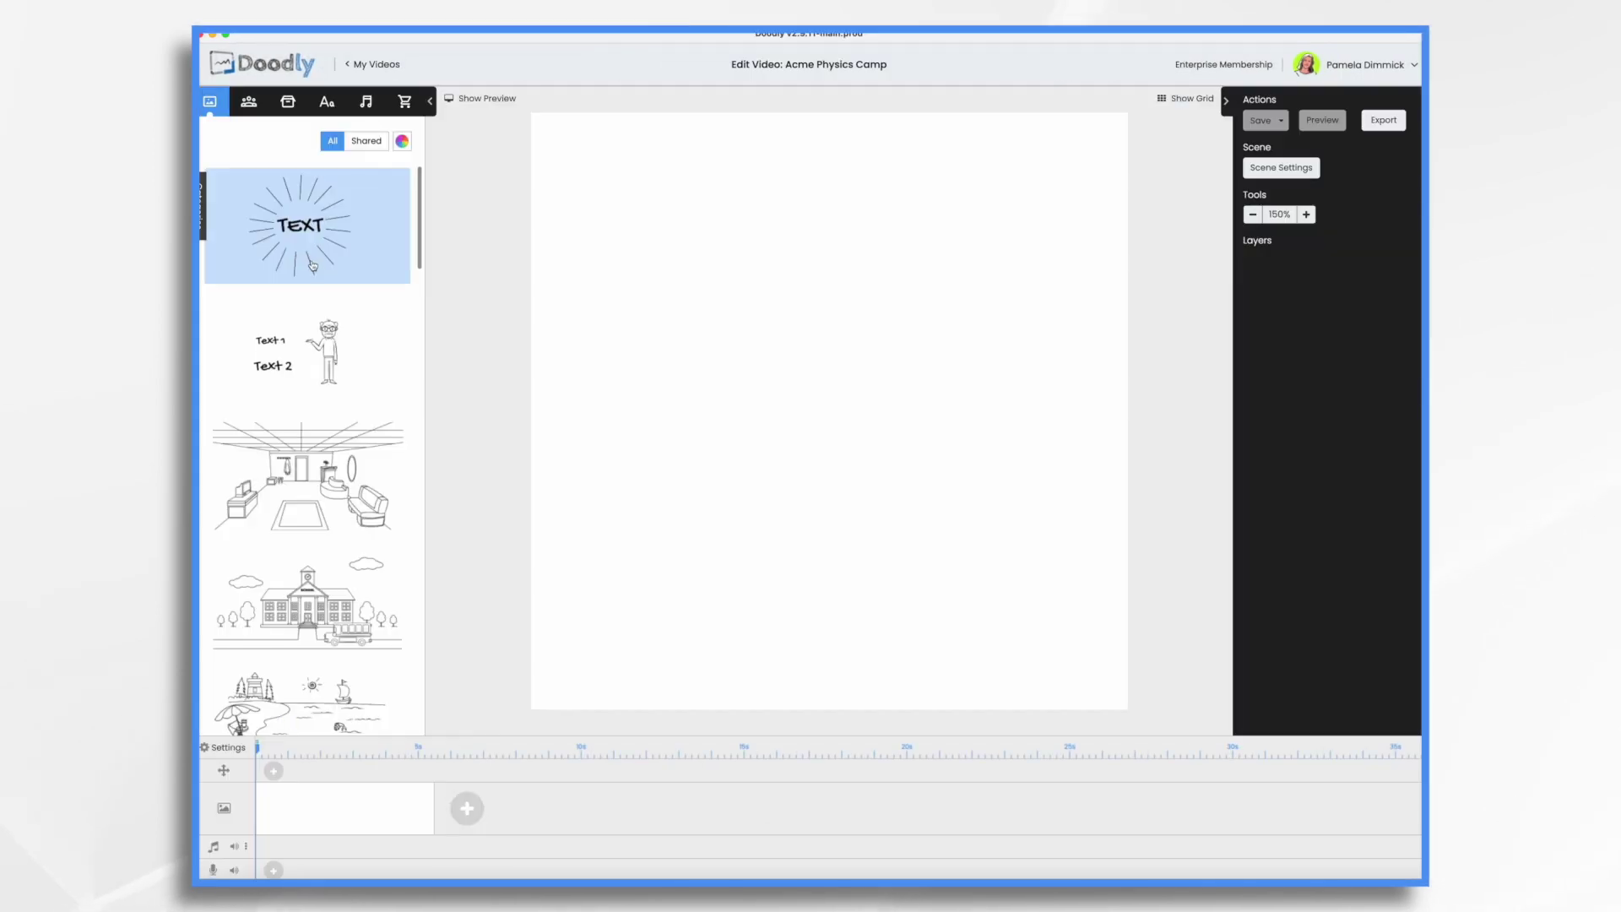
left_click(221, 747)
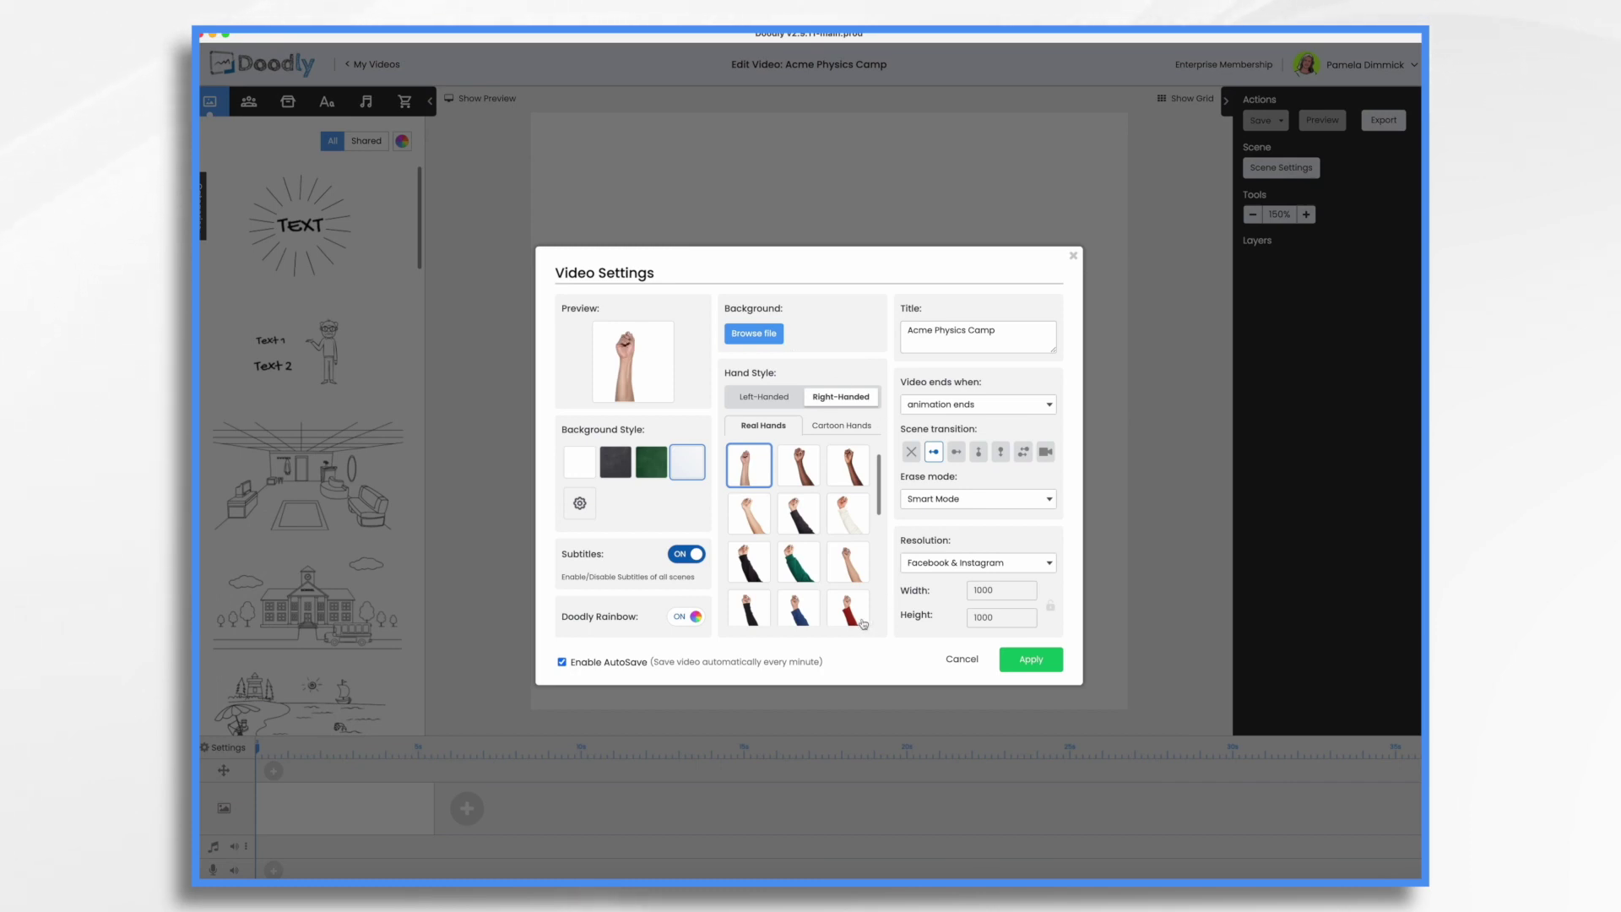
Pick the white-sleeved right real hand from the Real Hands grid and apply the settings.
scroll(852, 623, "down", 5)
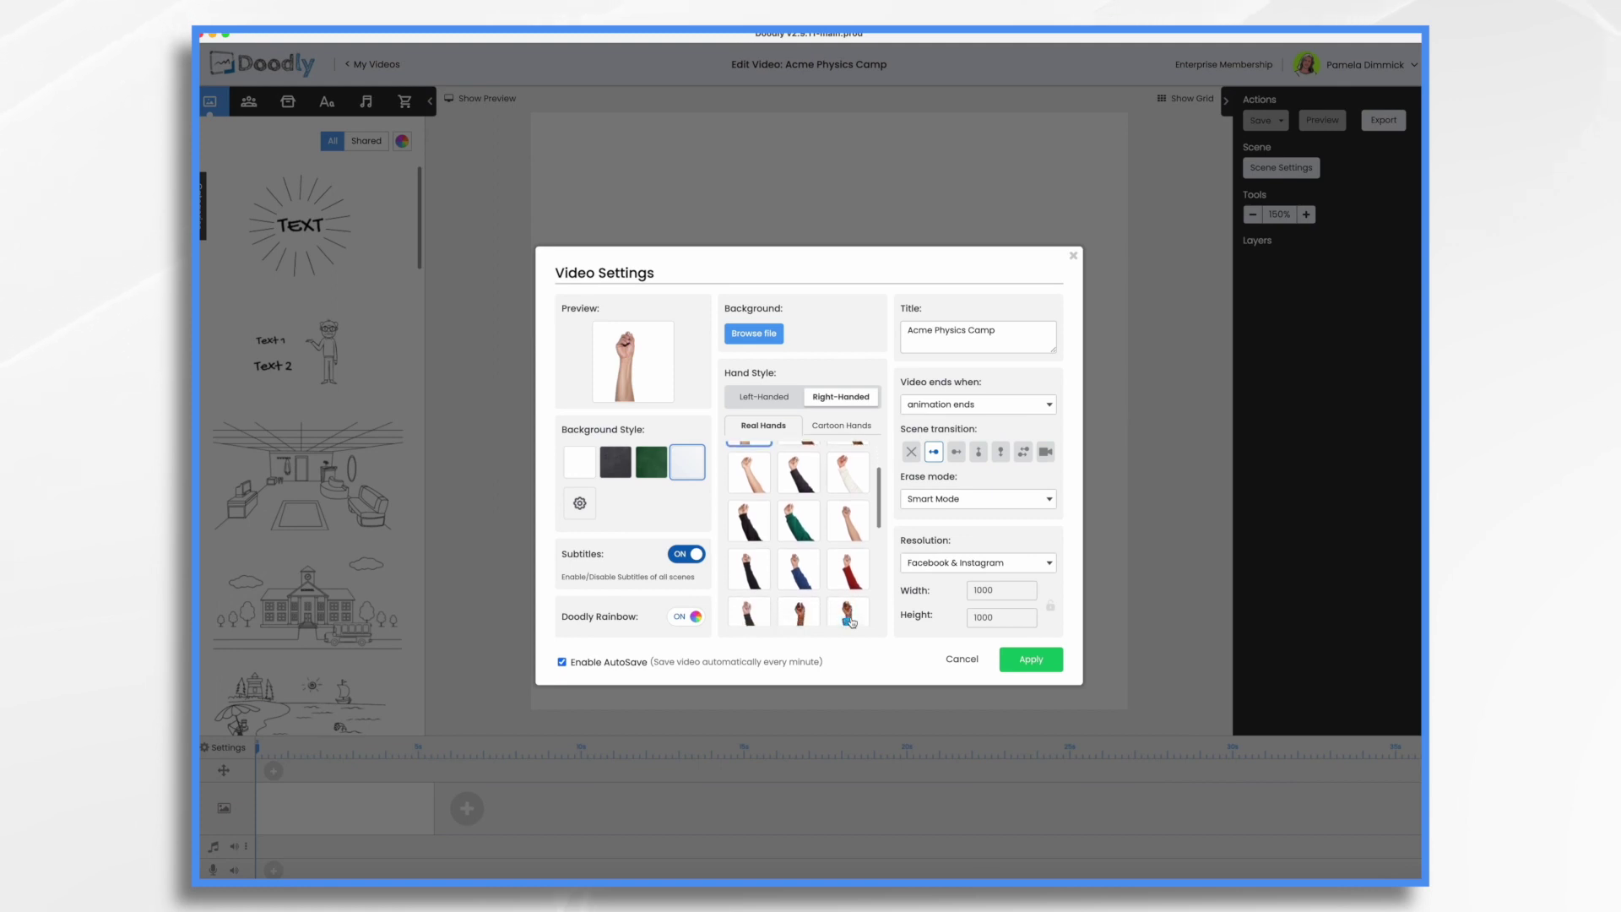
scroll(852, 623, "down", 3)
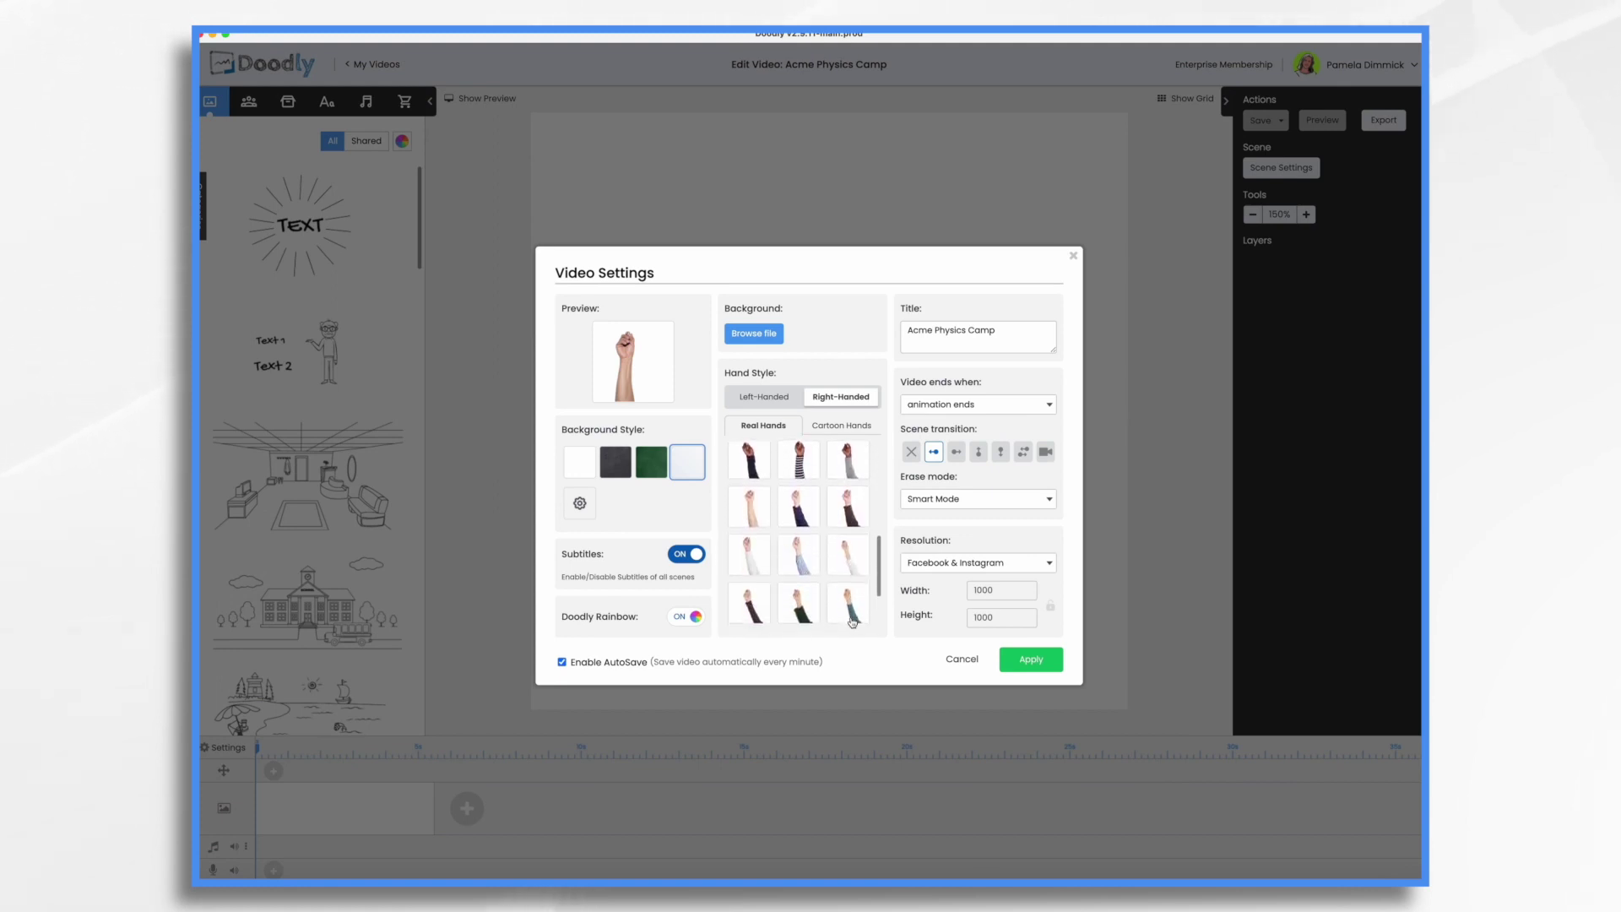
left_click(847, 548)
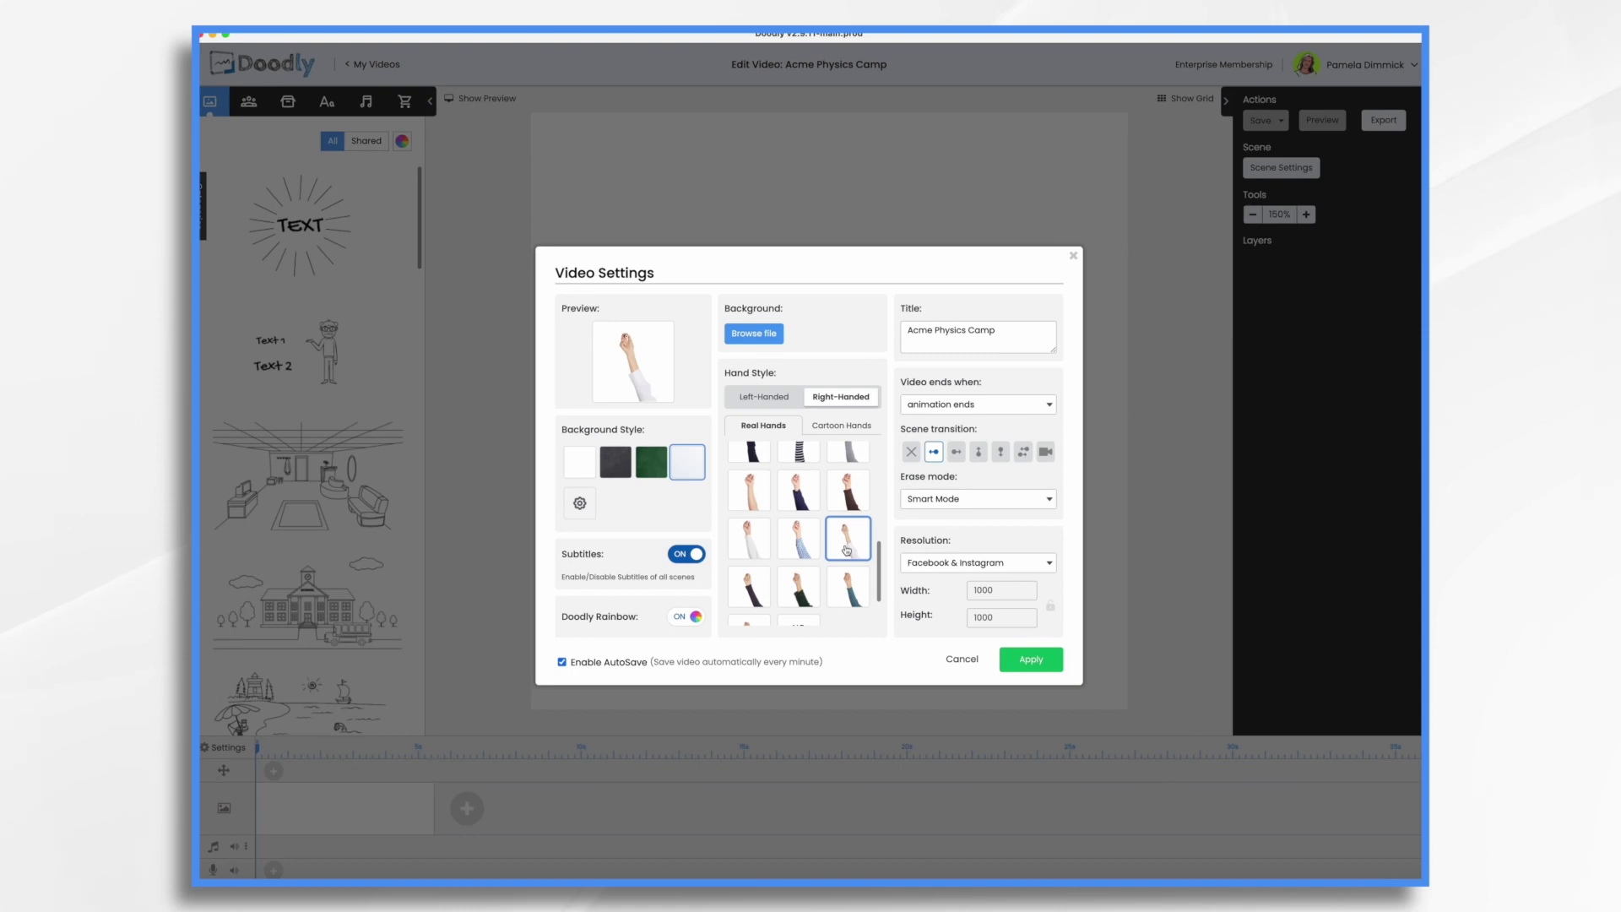
left_click(1030, 660)
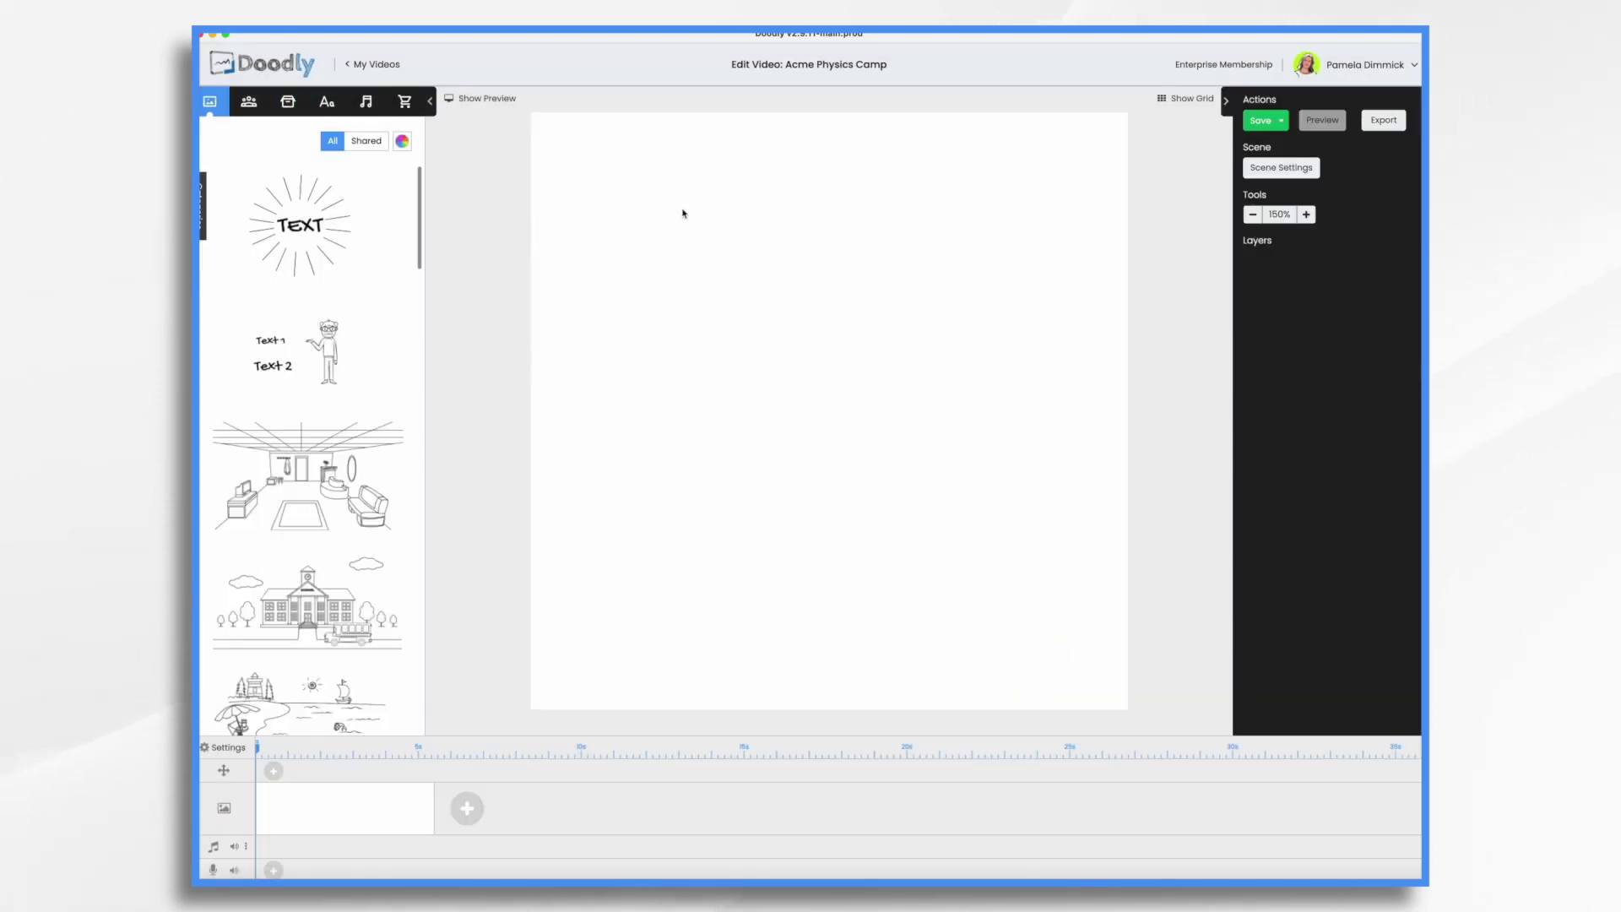
Add the 'blackbo' search result blackboard image and stretch it to cover the whole canvas.
left_click(288, 102)
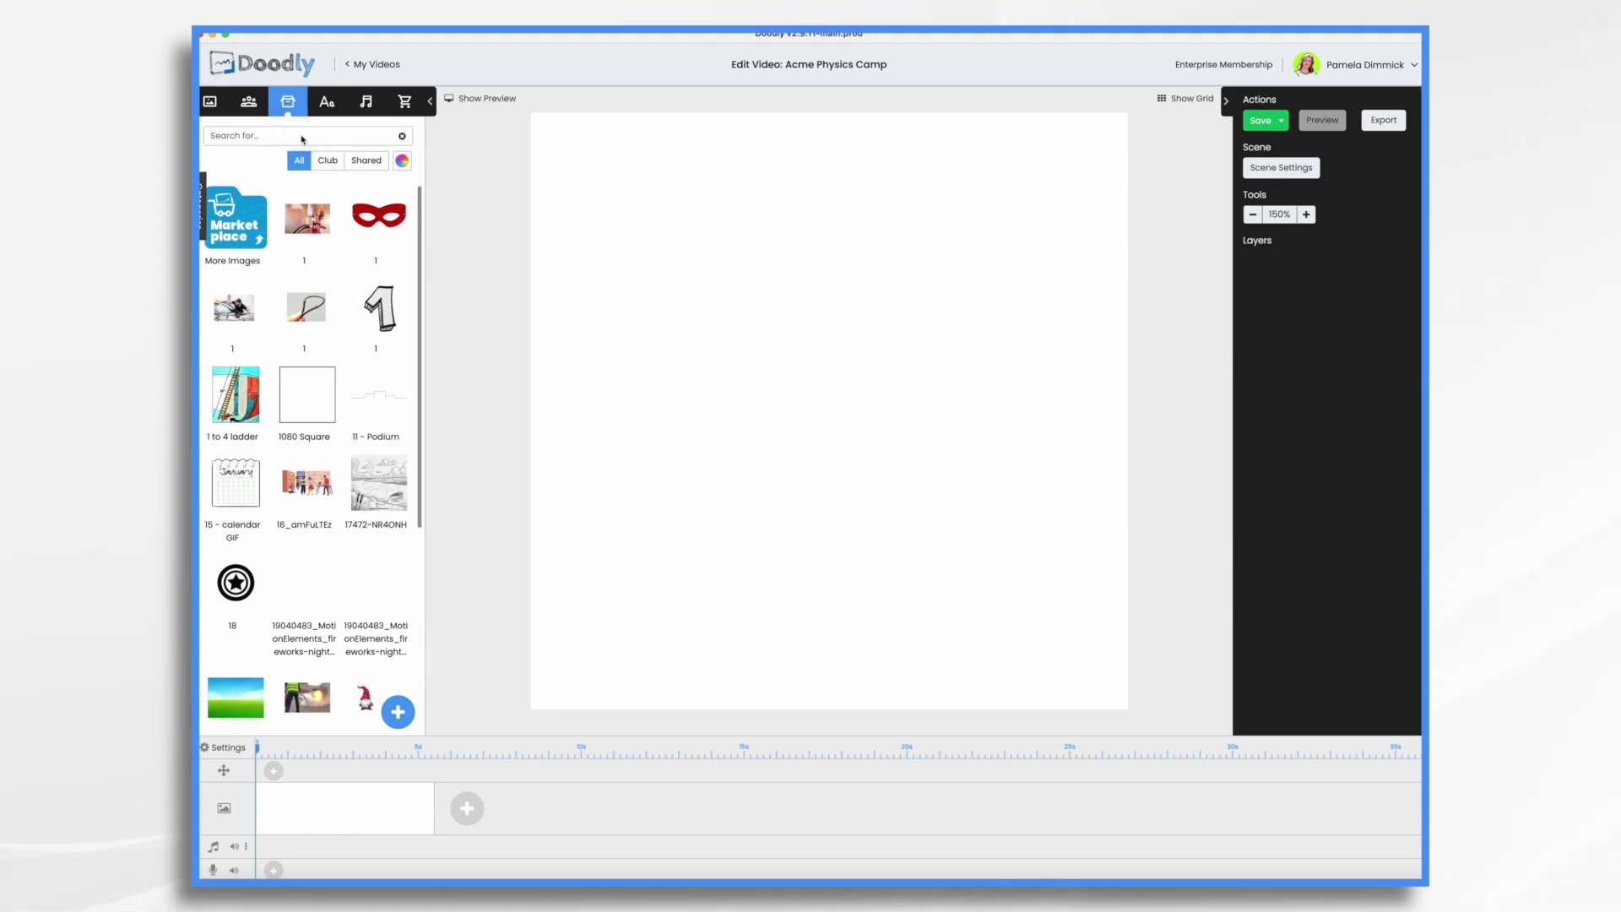
type("blackbo")
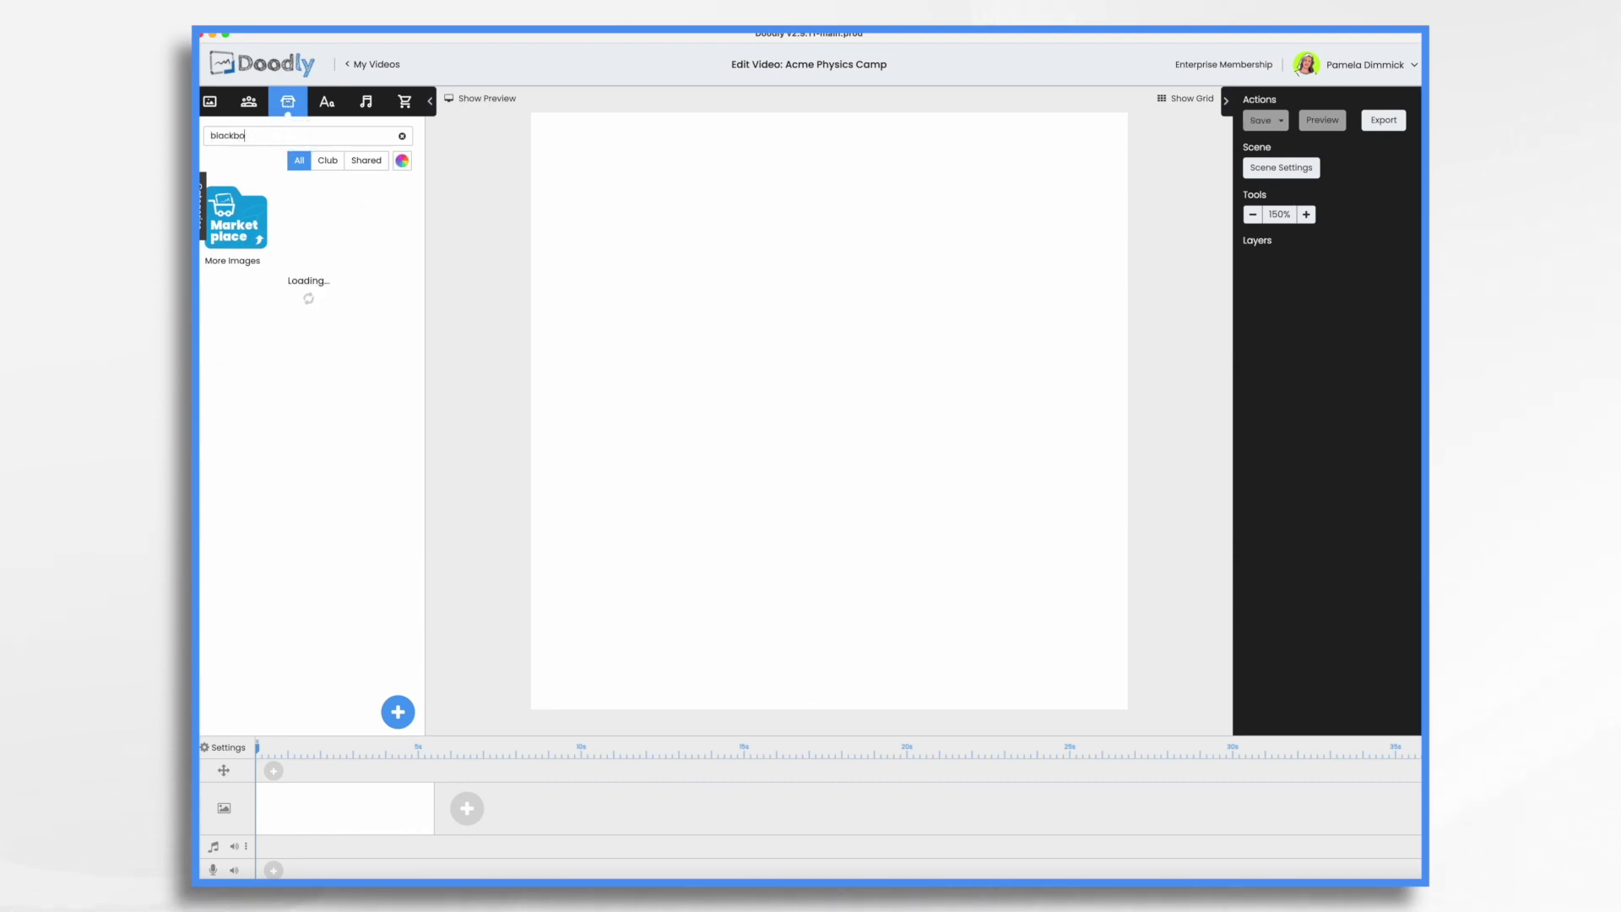
left_click_drag(288, 223, 775, 291)
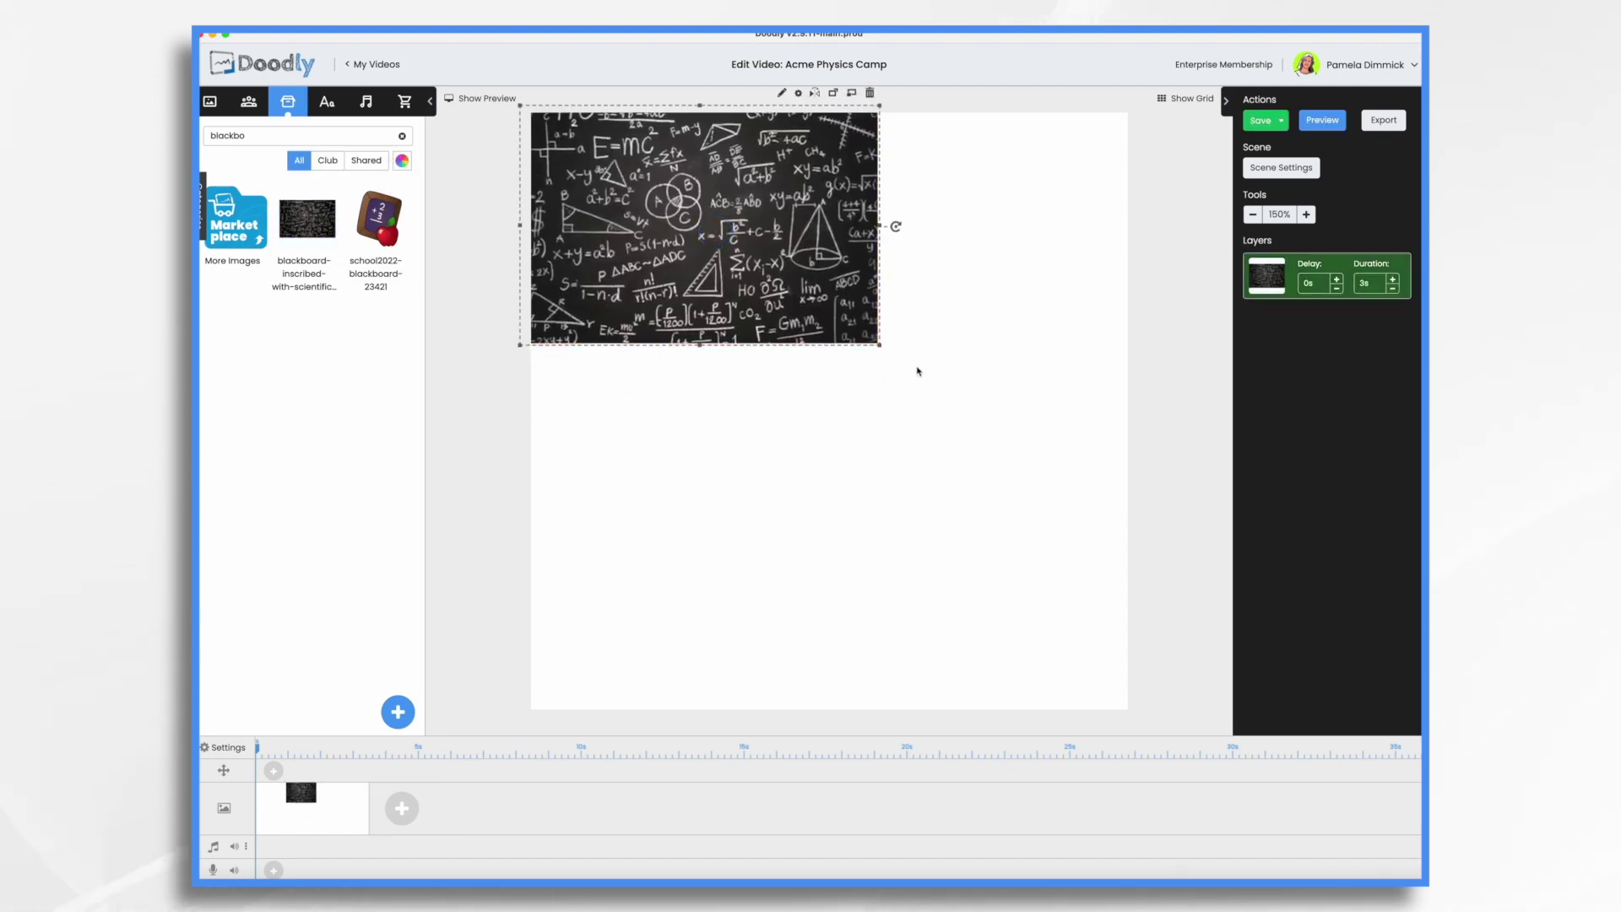
left_click_drag(880, 343, 1180, 557)
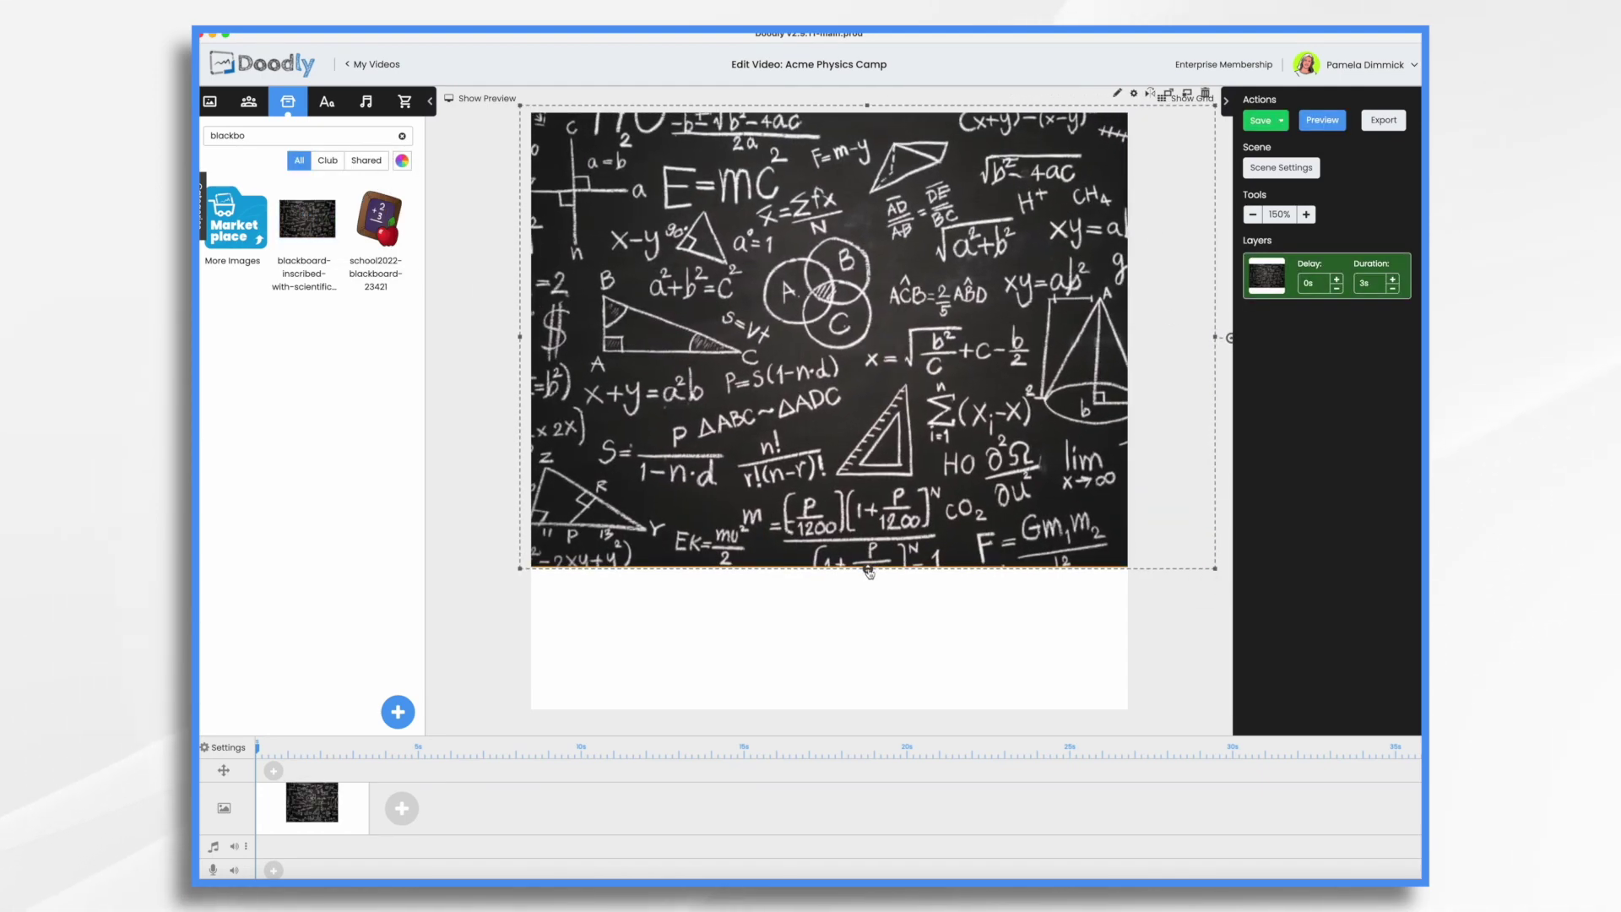
left_click_drag(852, 548, 848, 732)
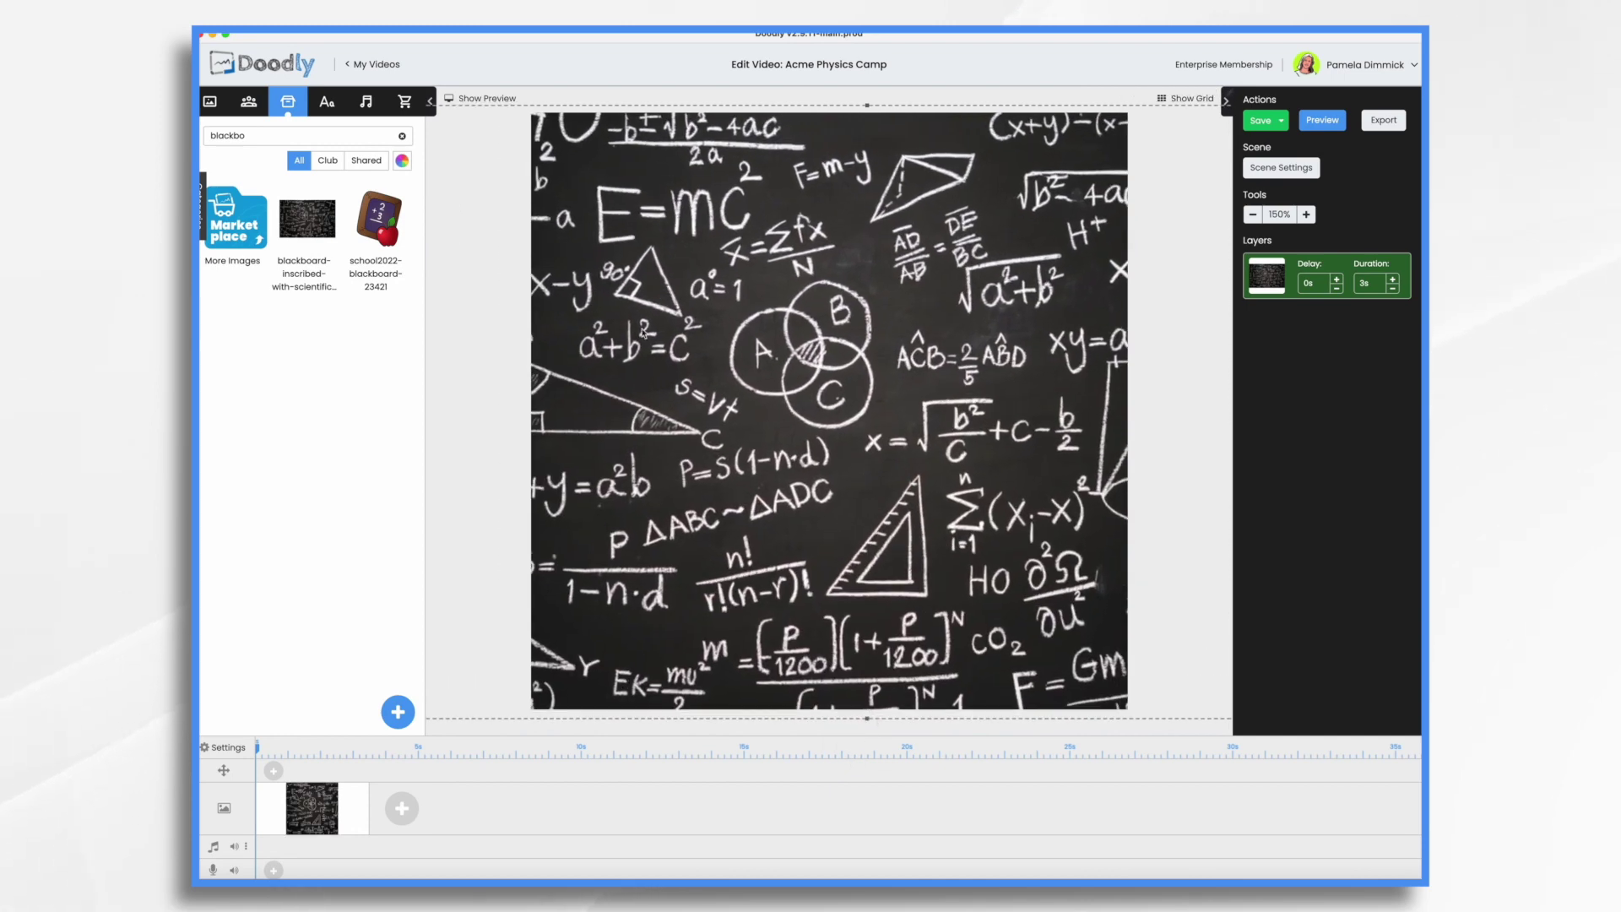
Add a white Square as a new layer, enlarge it to about 839 px and centre it.
double_click(252, 135)
type("squar")
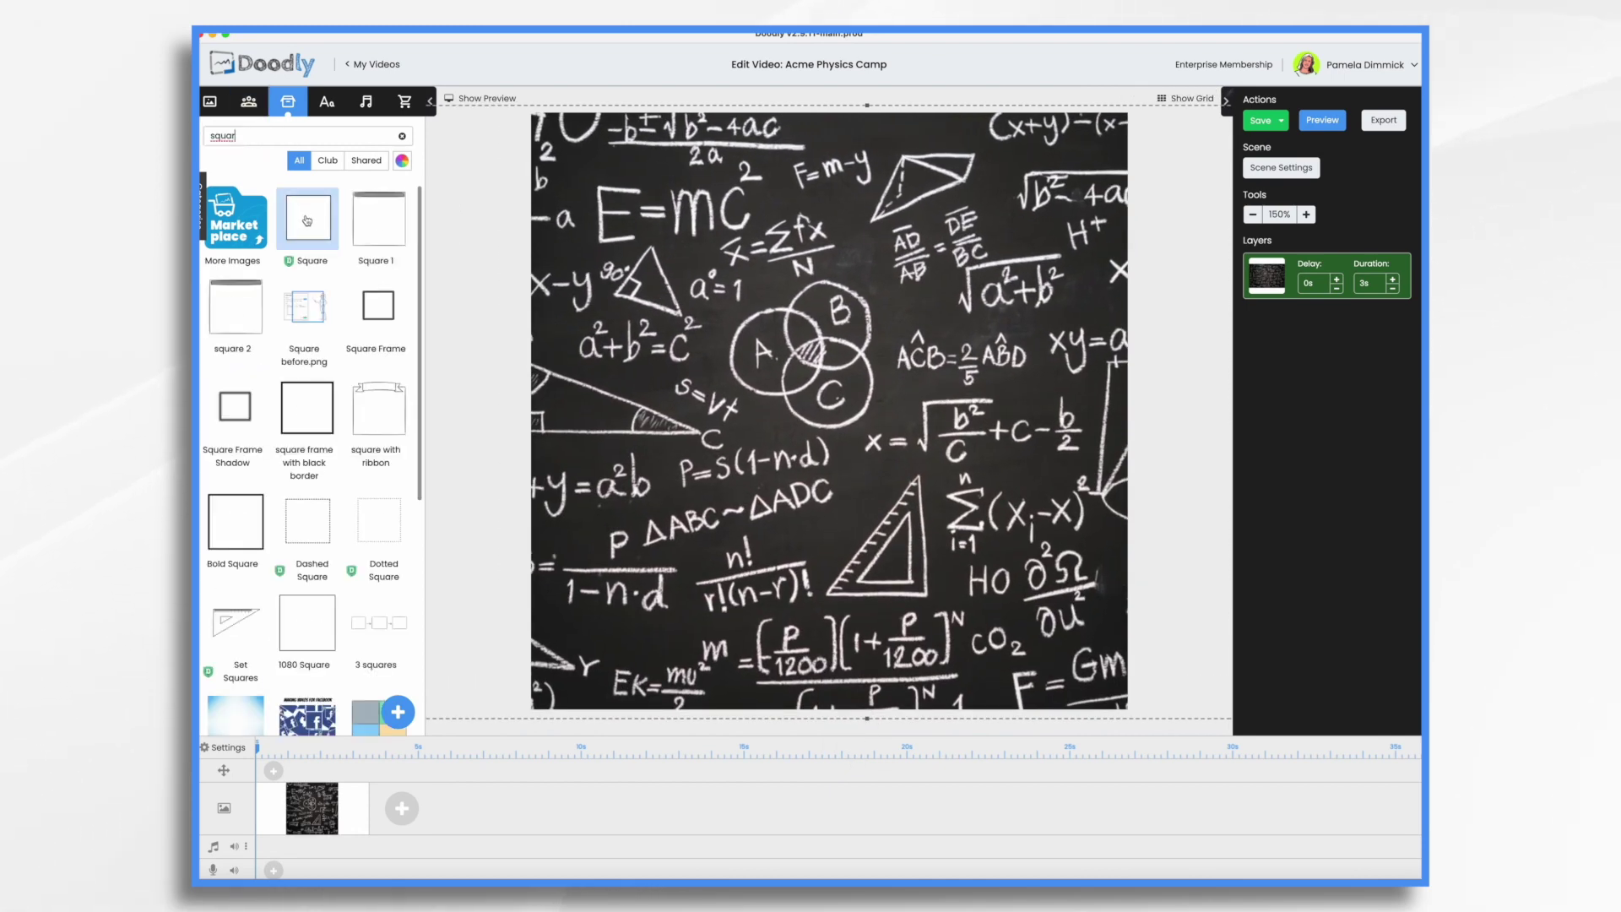
left_click_drag(306, 223, 766, 349)
left_click(760, 480)
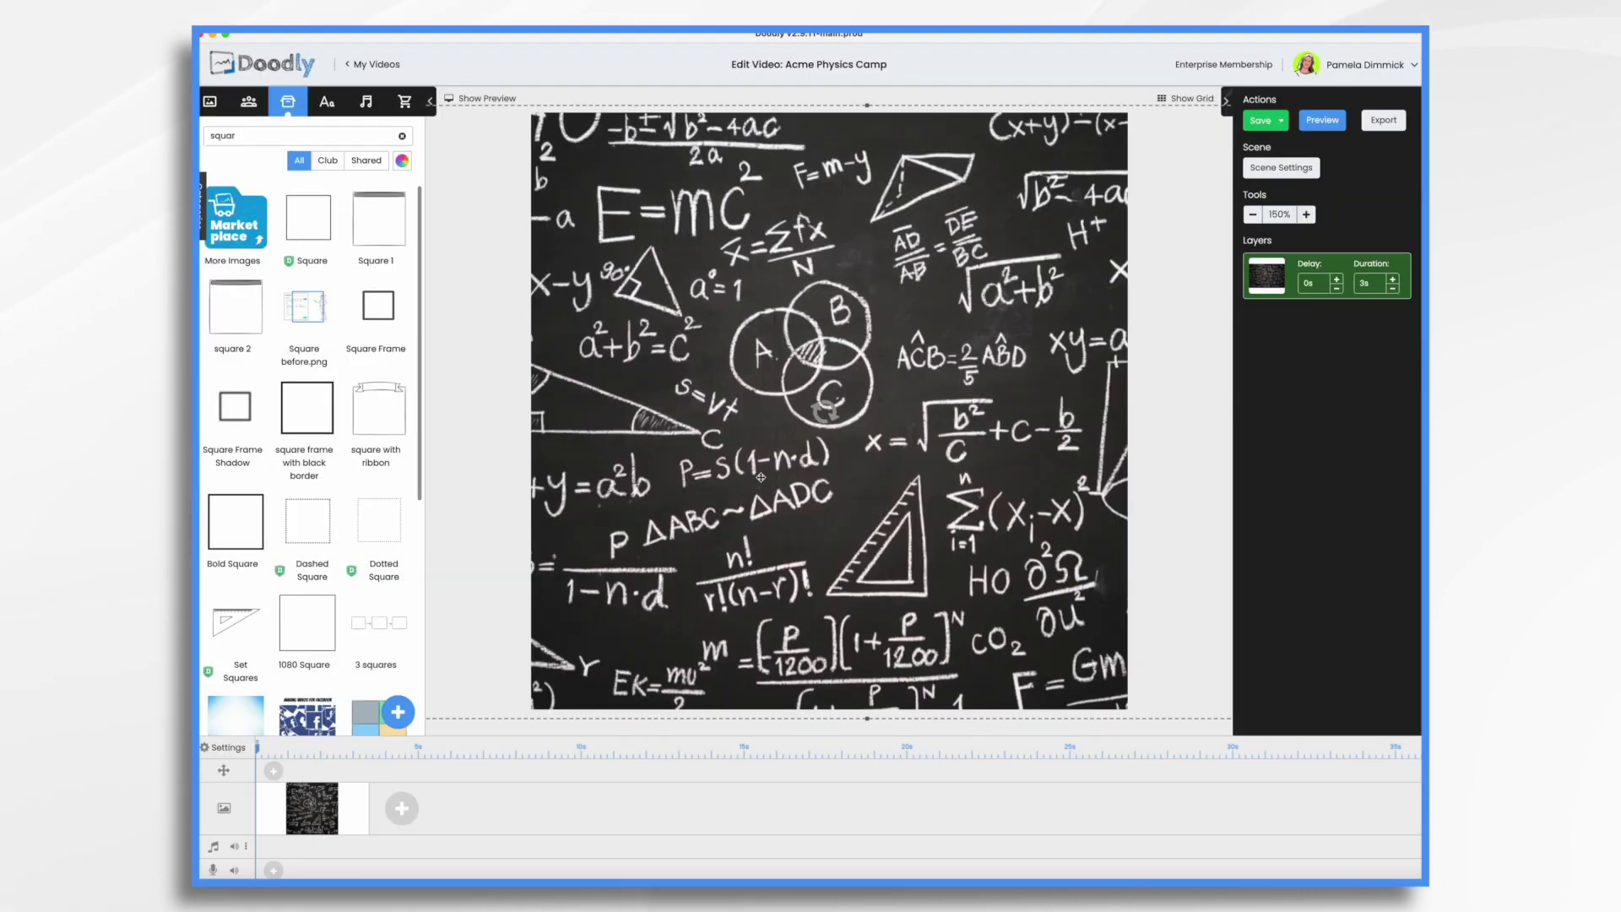
left_click(891, 465)
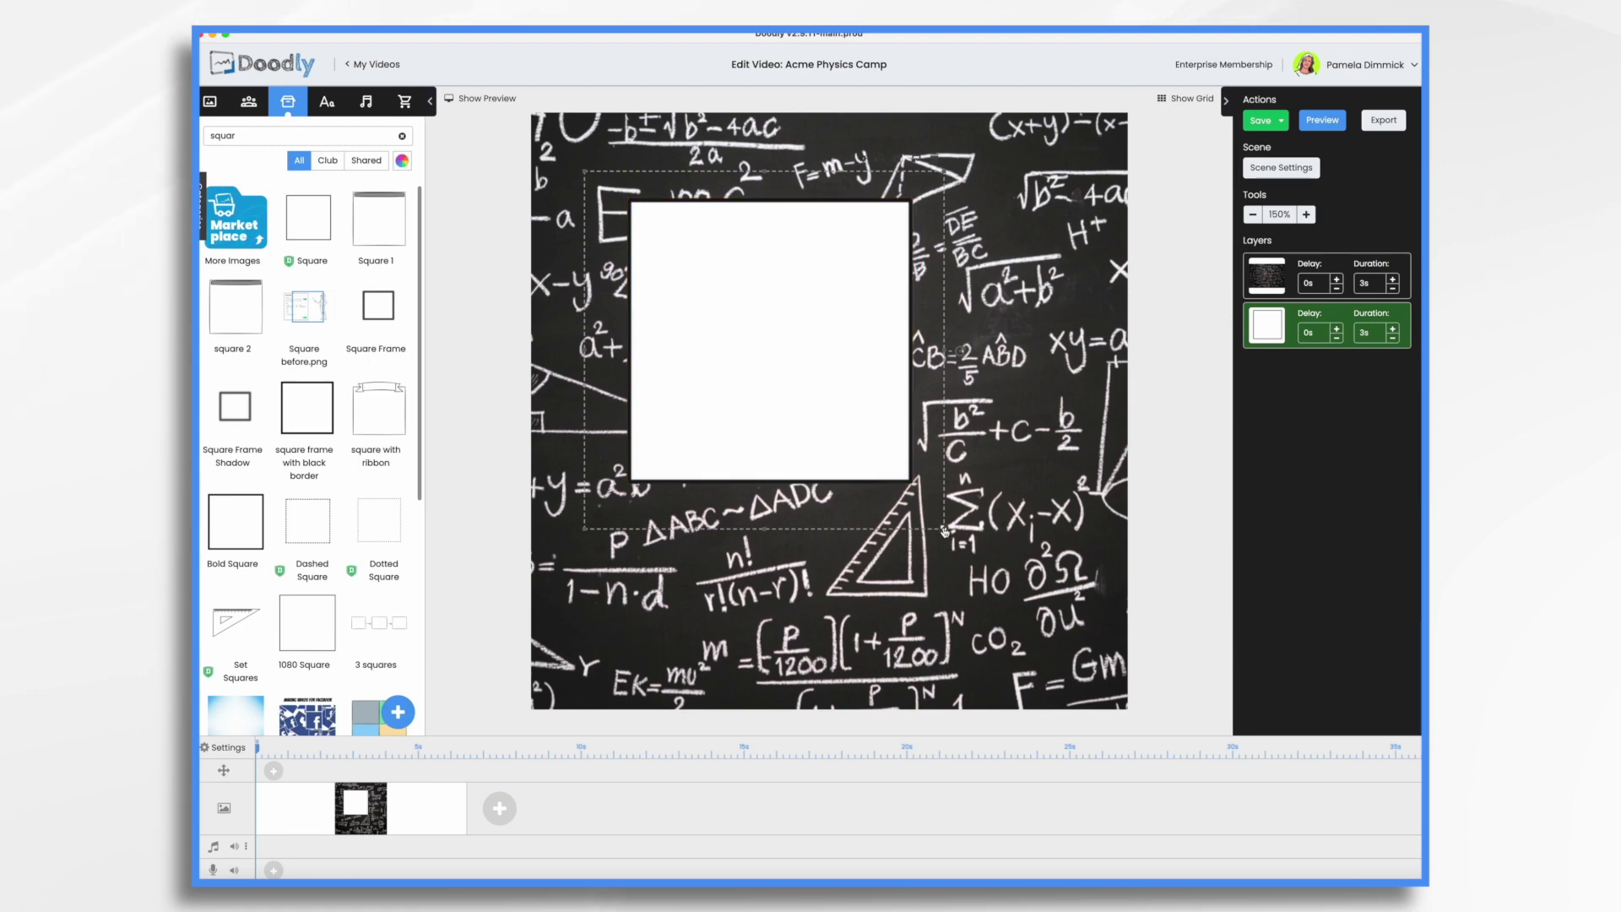
left_click_drag(946, 532, 1087, 670)
left_click_drag(917, 412, 890, 406)
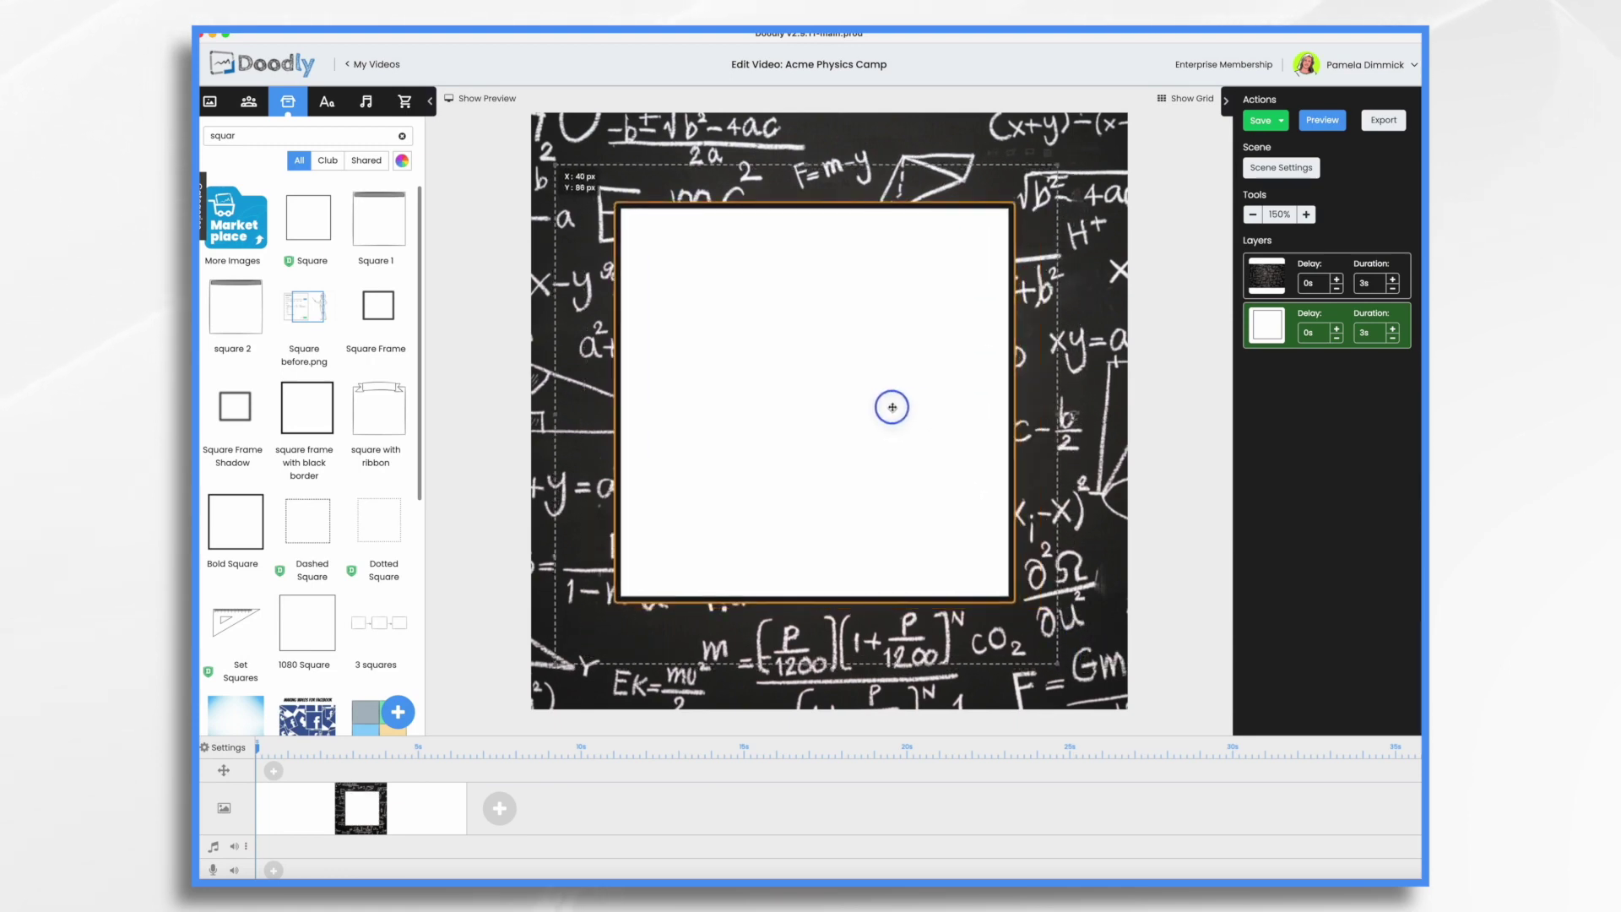
left_click(326, 102)
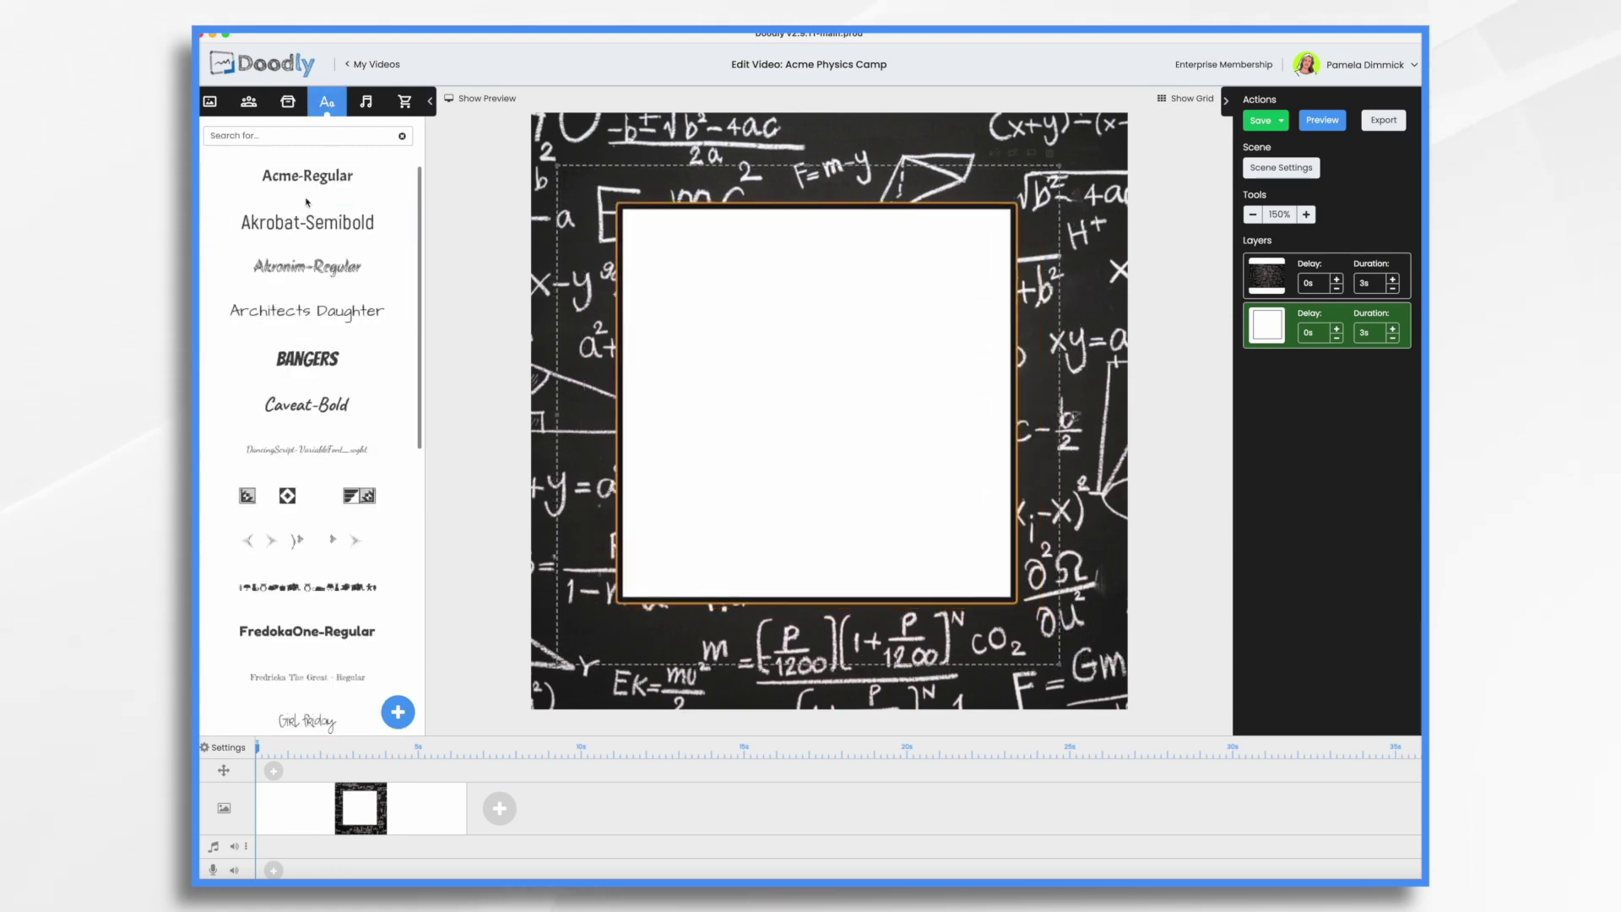
Put 'What is Physics?' Acme-Regular text on the square and add Ann Thinking beside it.
left_click_drag(307, 176, 779, 330)
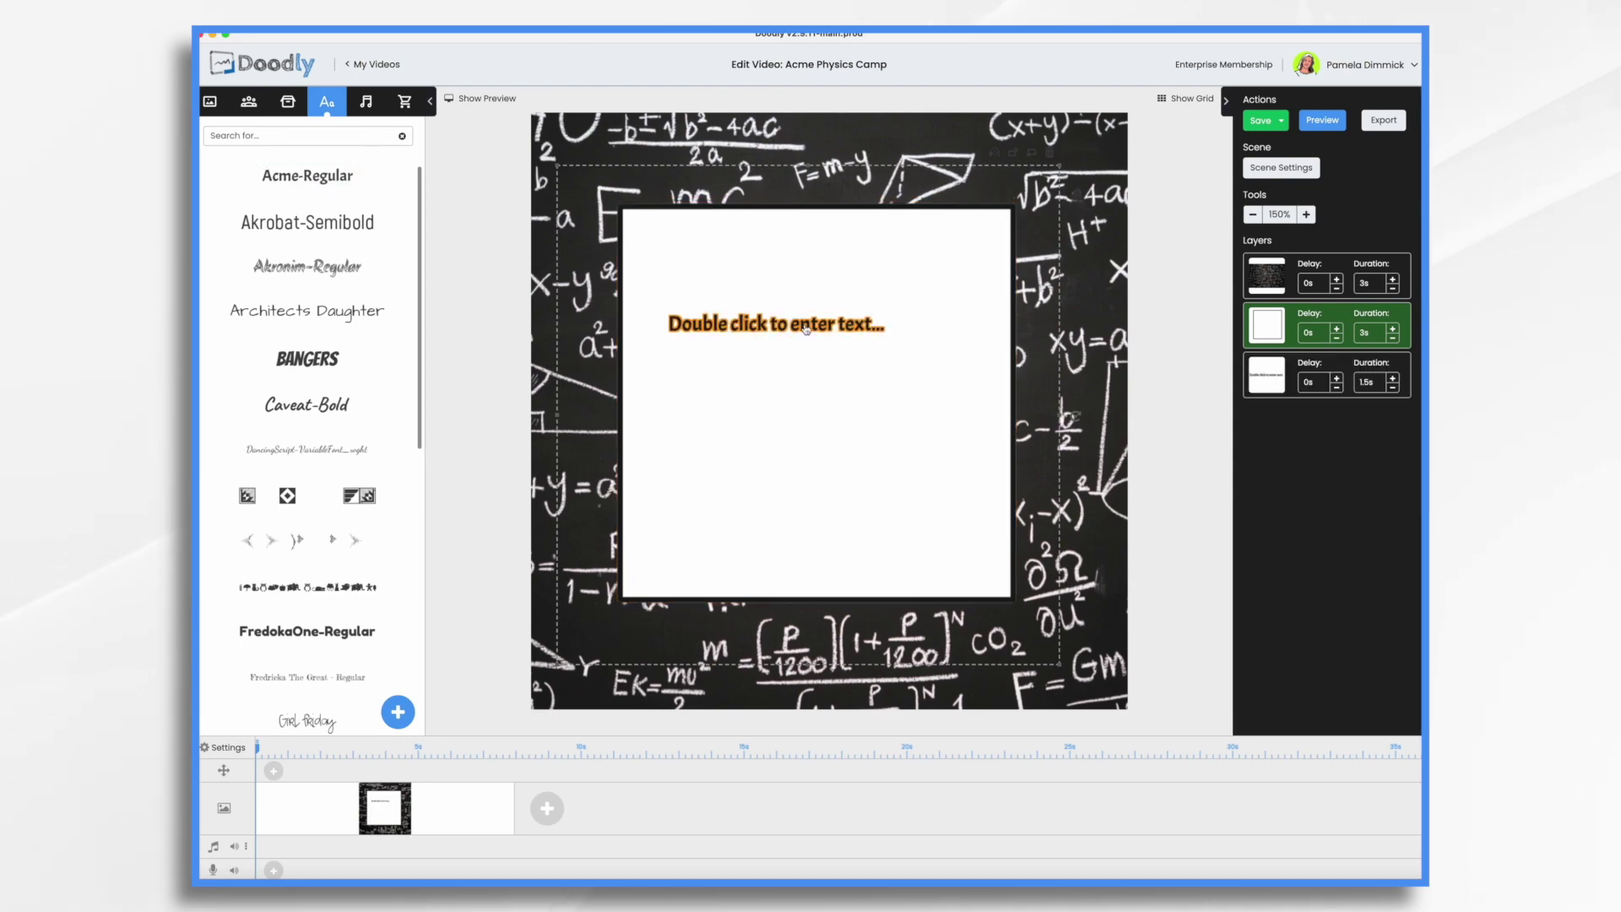
double_click(853, 330)
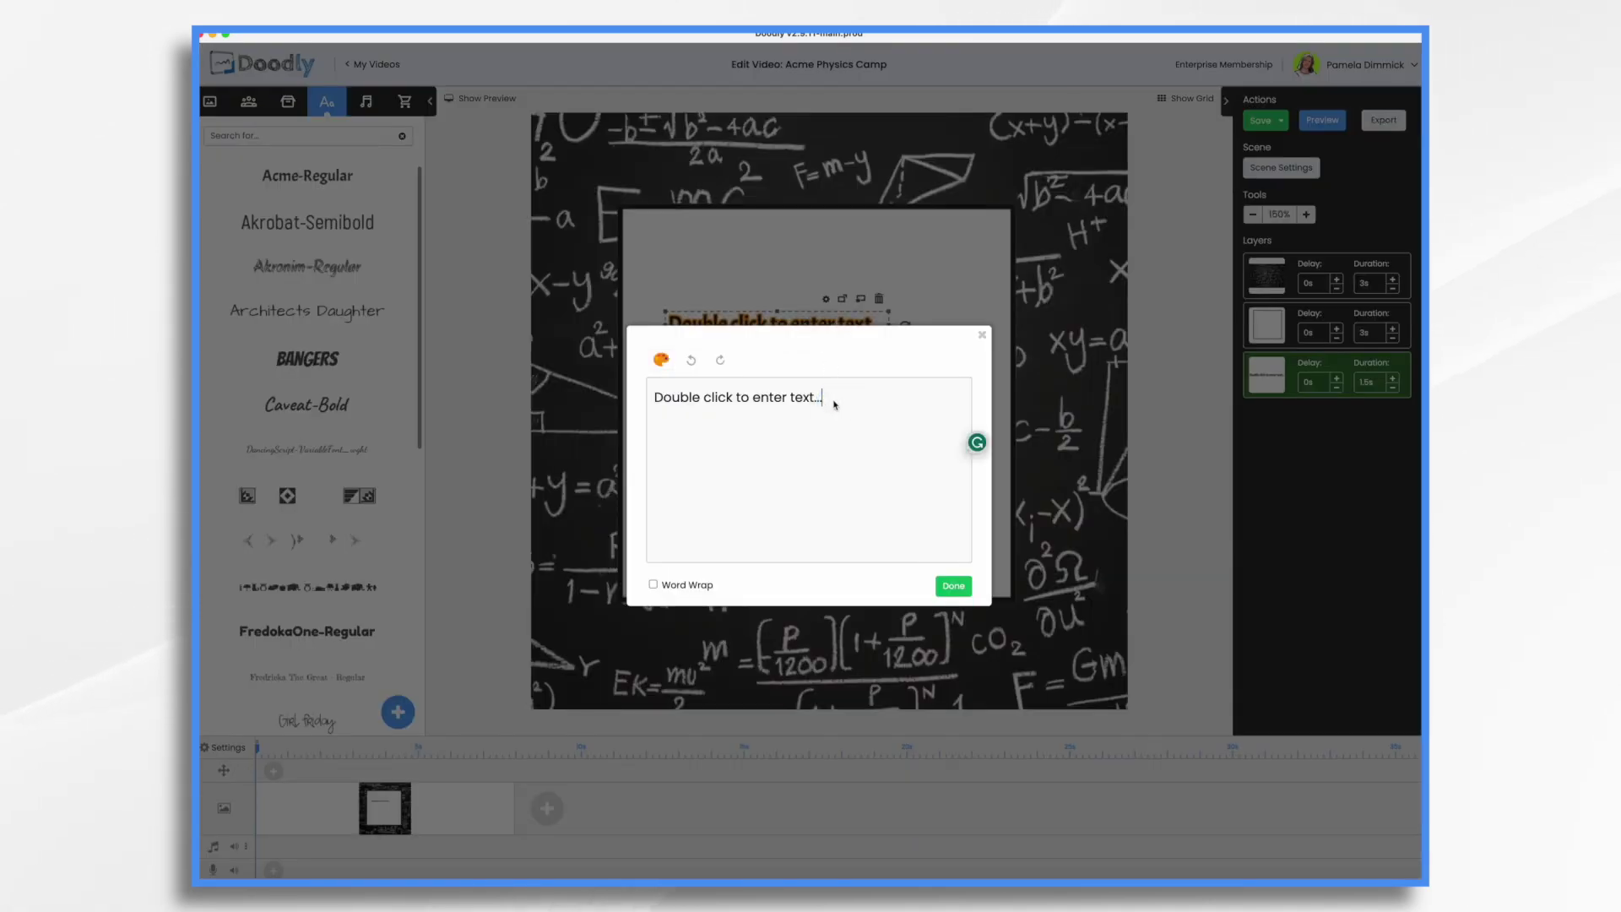
key("super+a")
type("Wh")
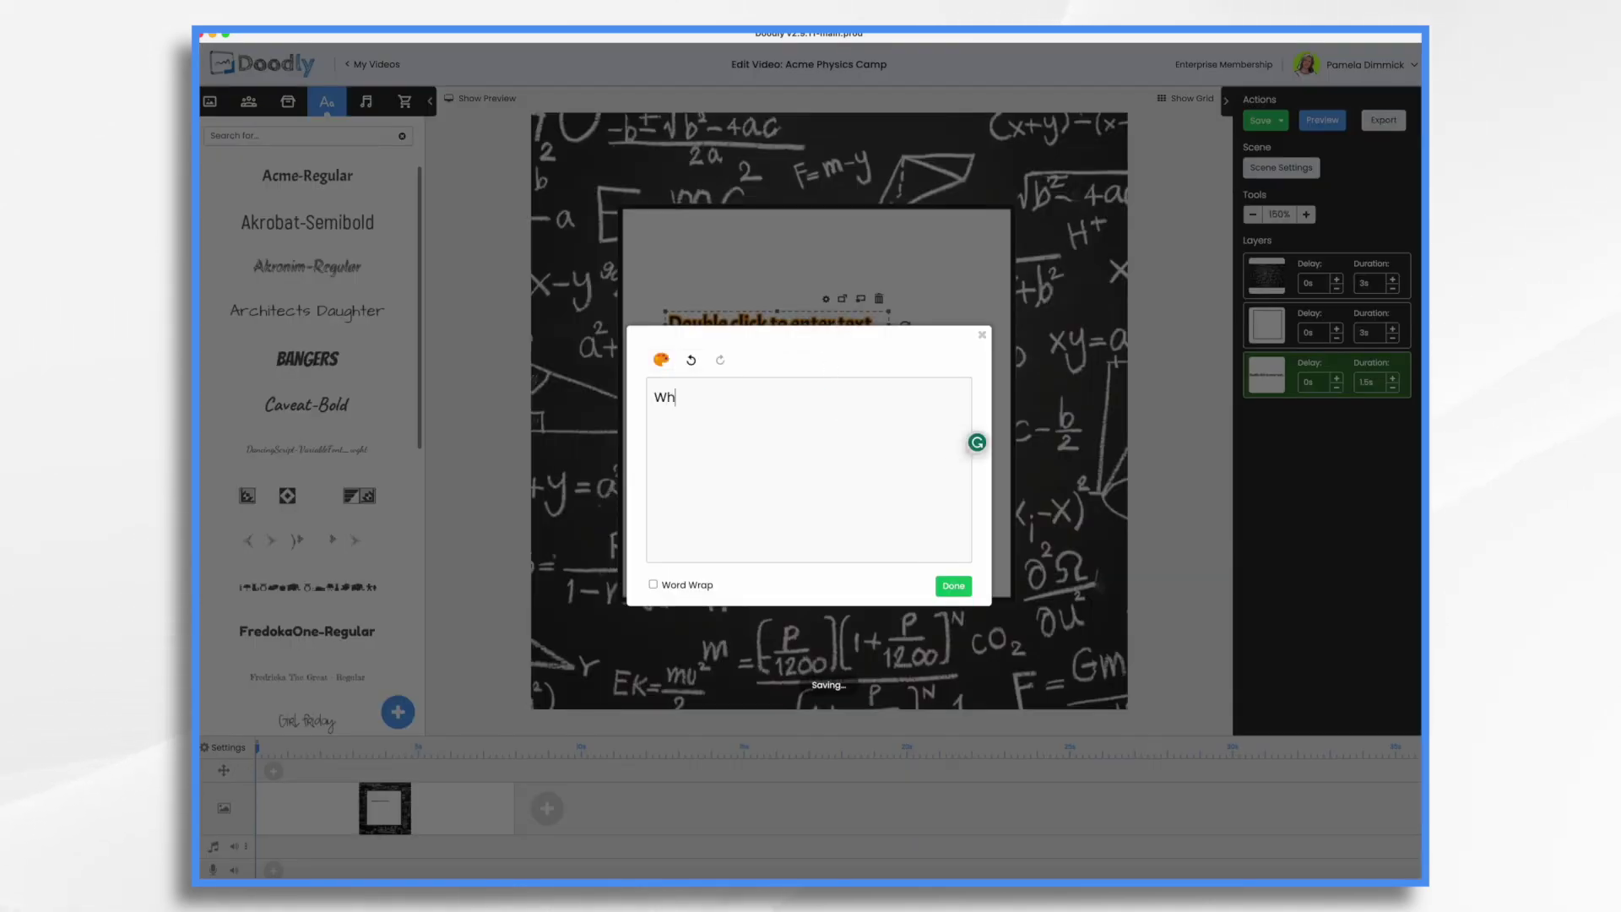
type("at is Physics?")
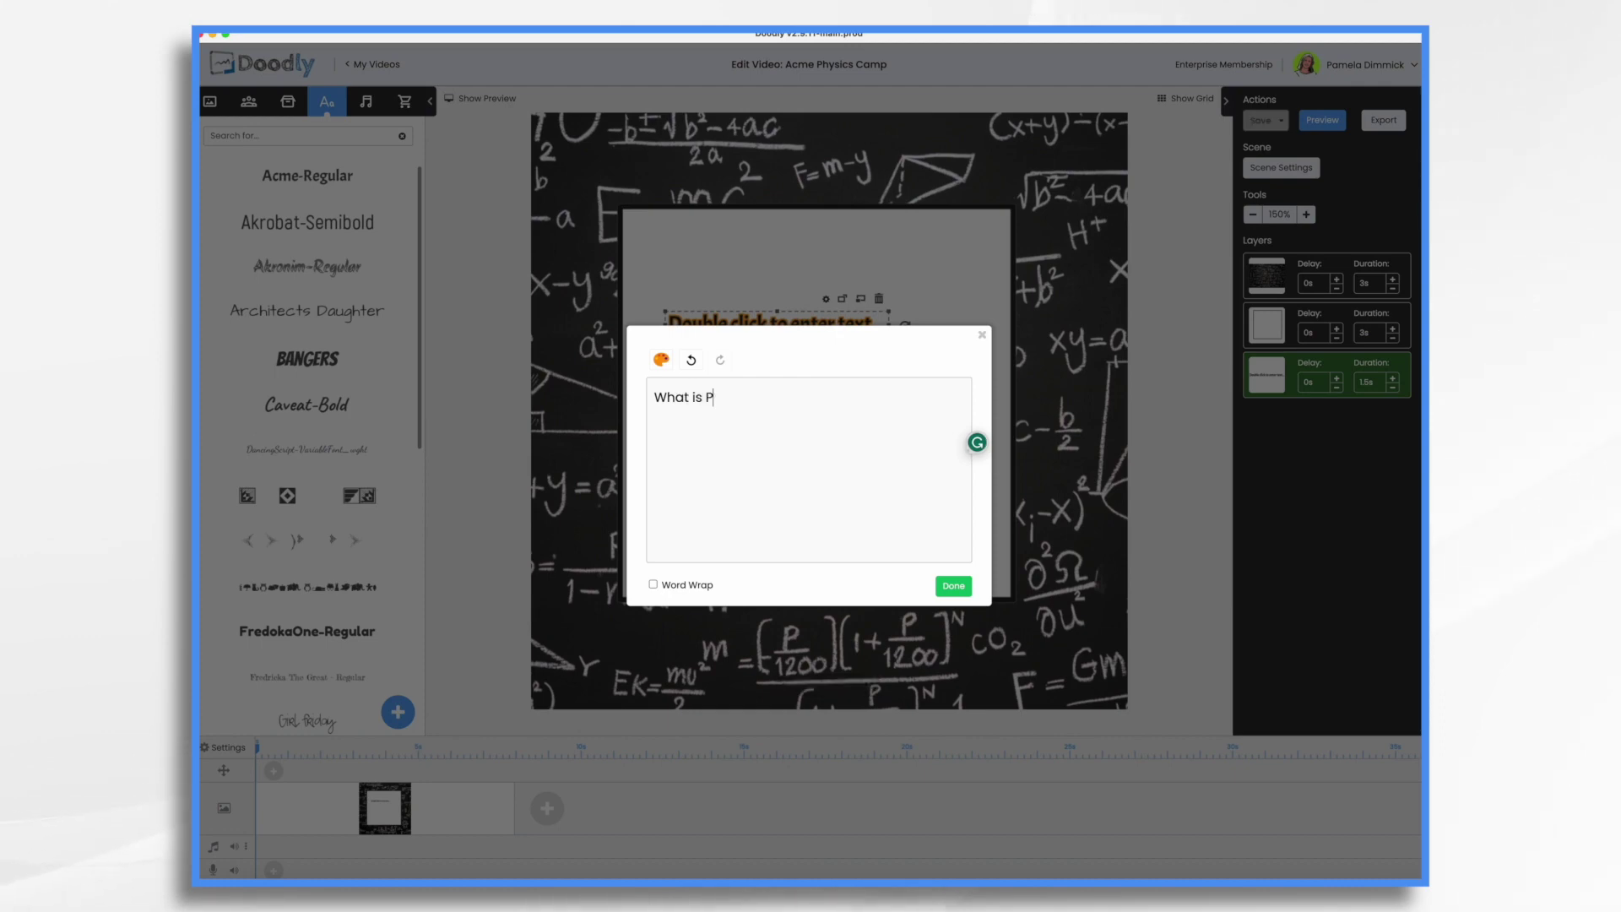
left_click(653, 585)
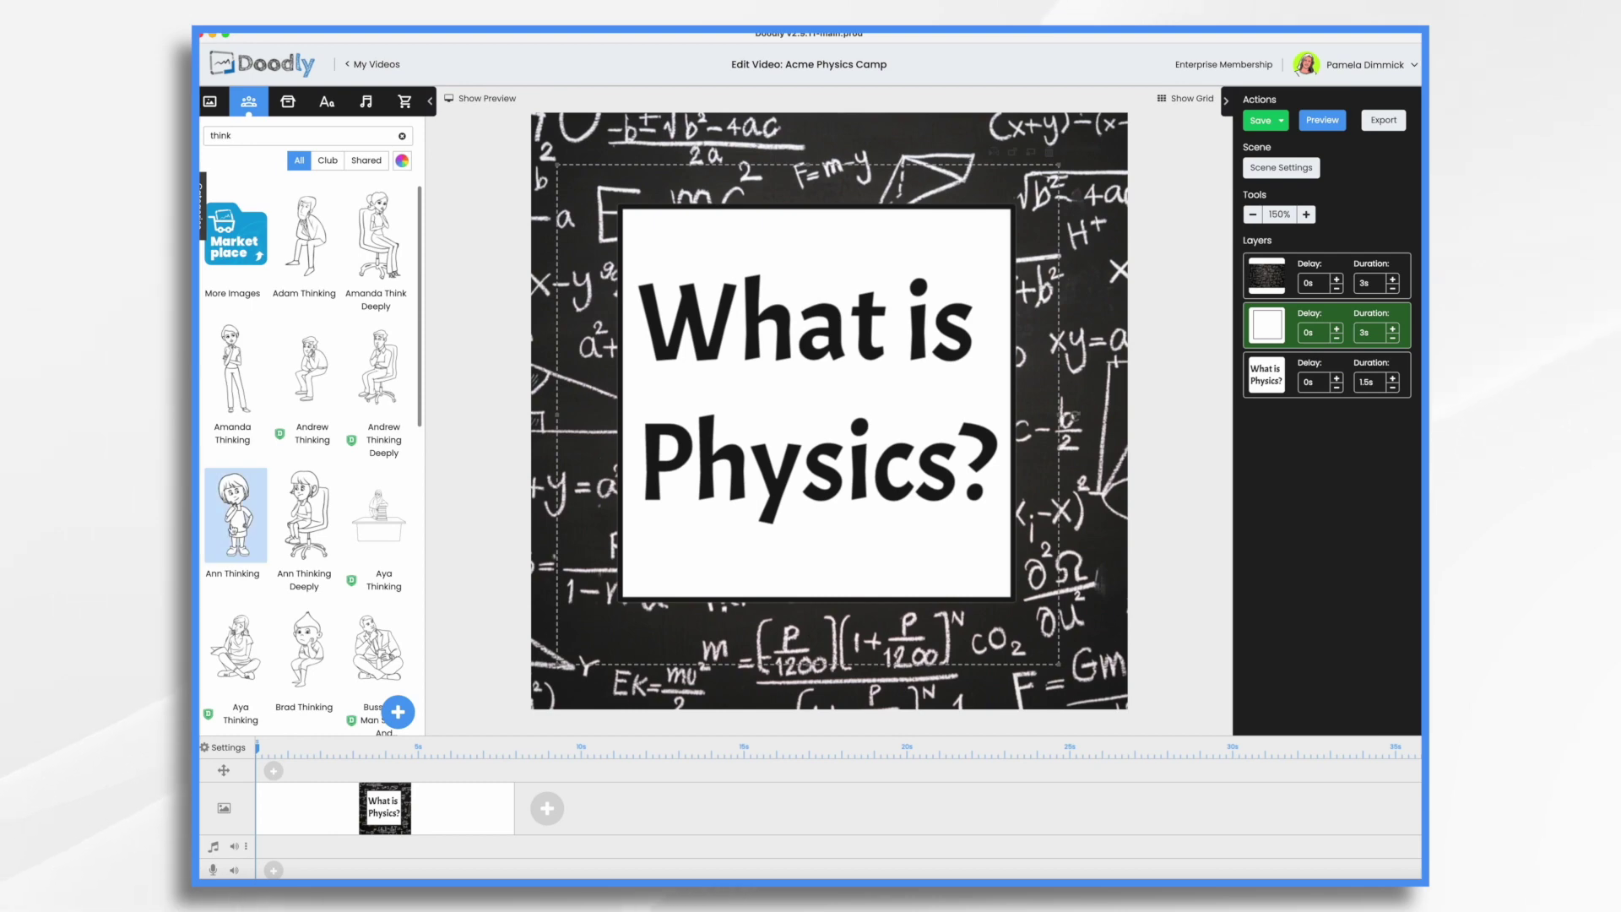
left_click_drag(238, 517, 621, 578)
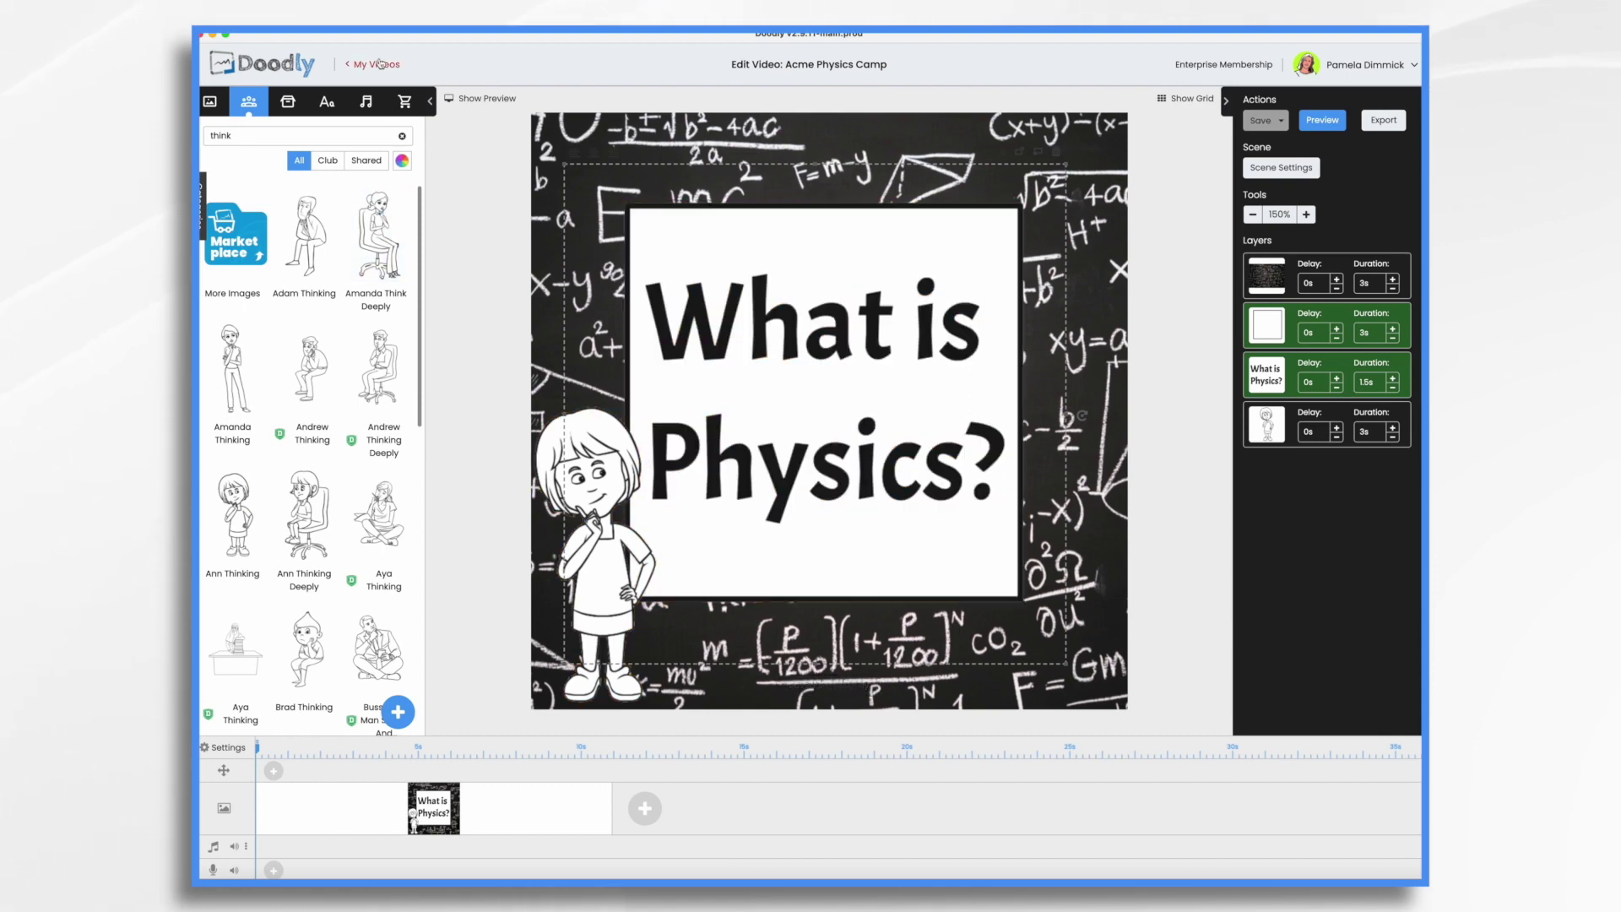
left_click(366, 103)
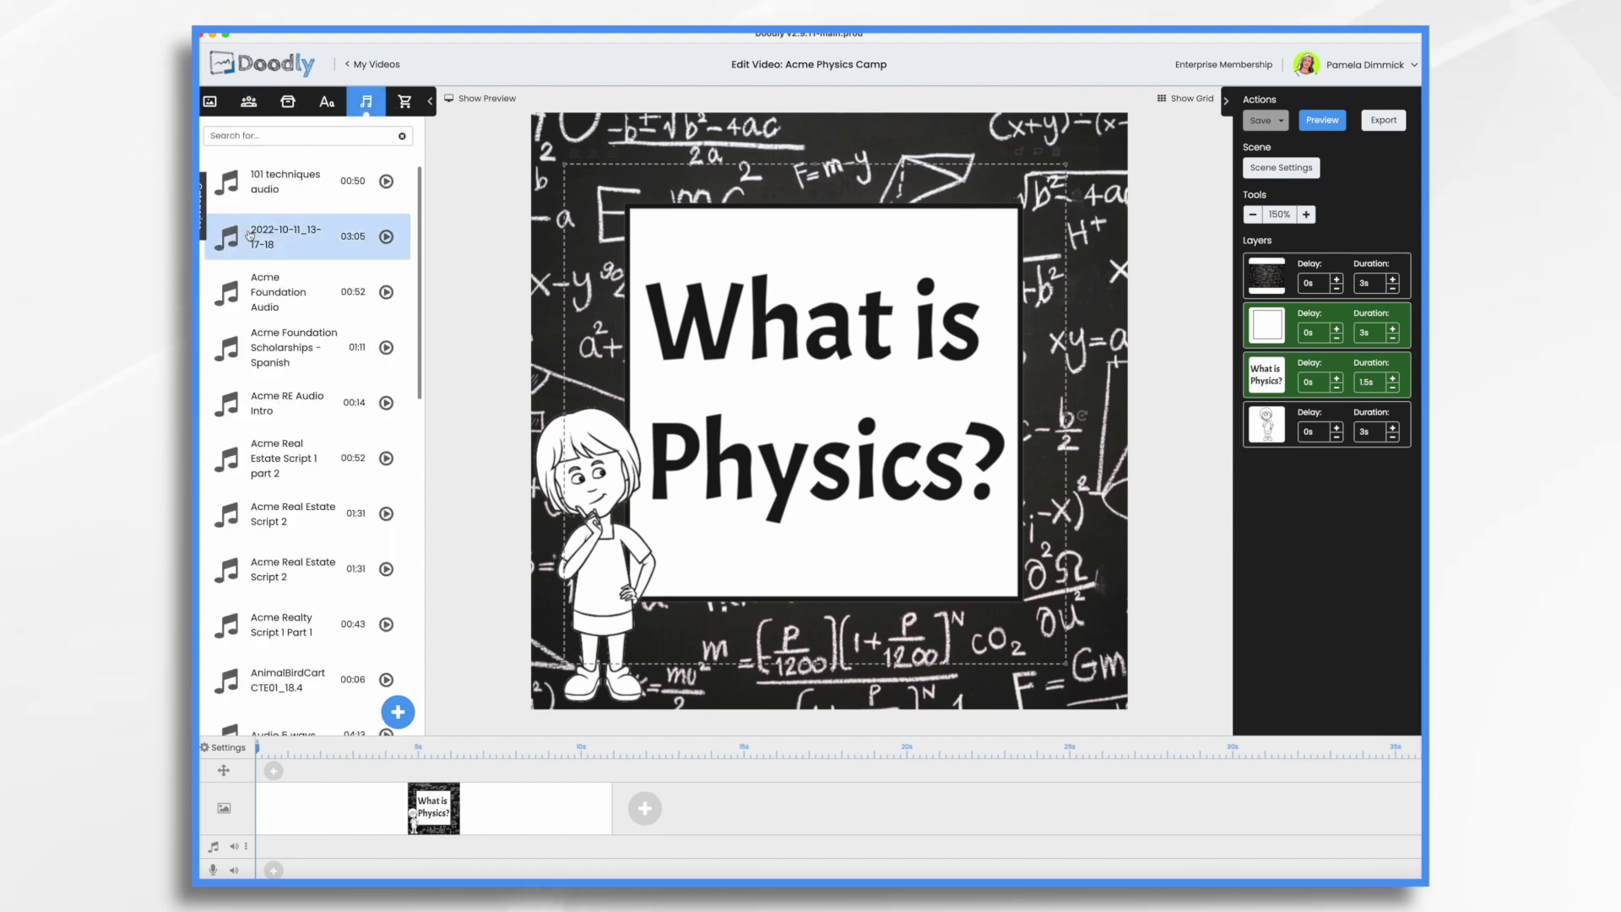
Upload the Physics Audio file and place it on the video's audio track.
left_click(398, 713)
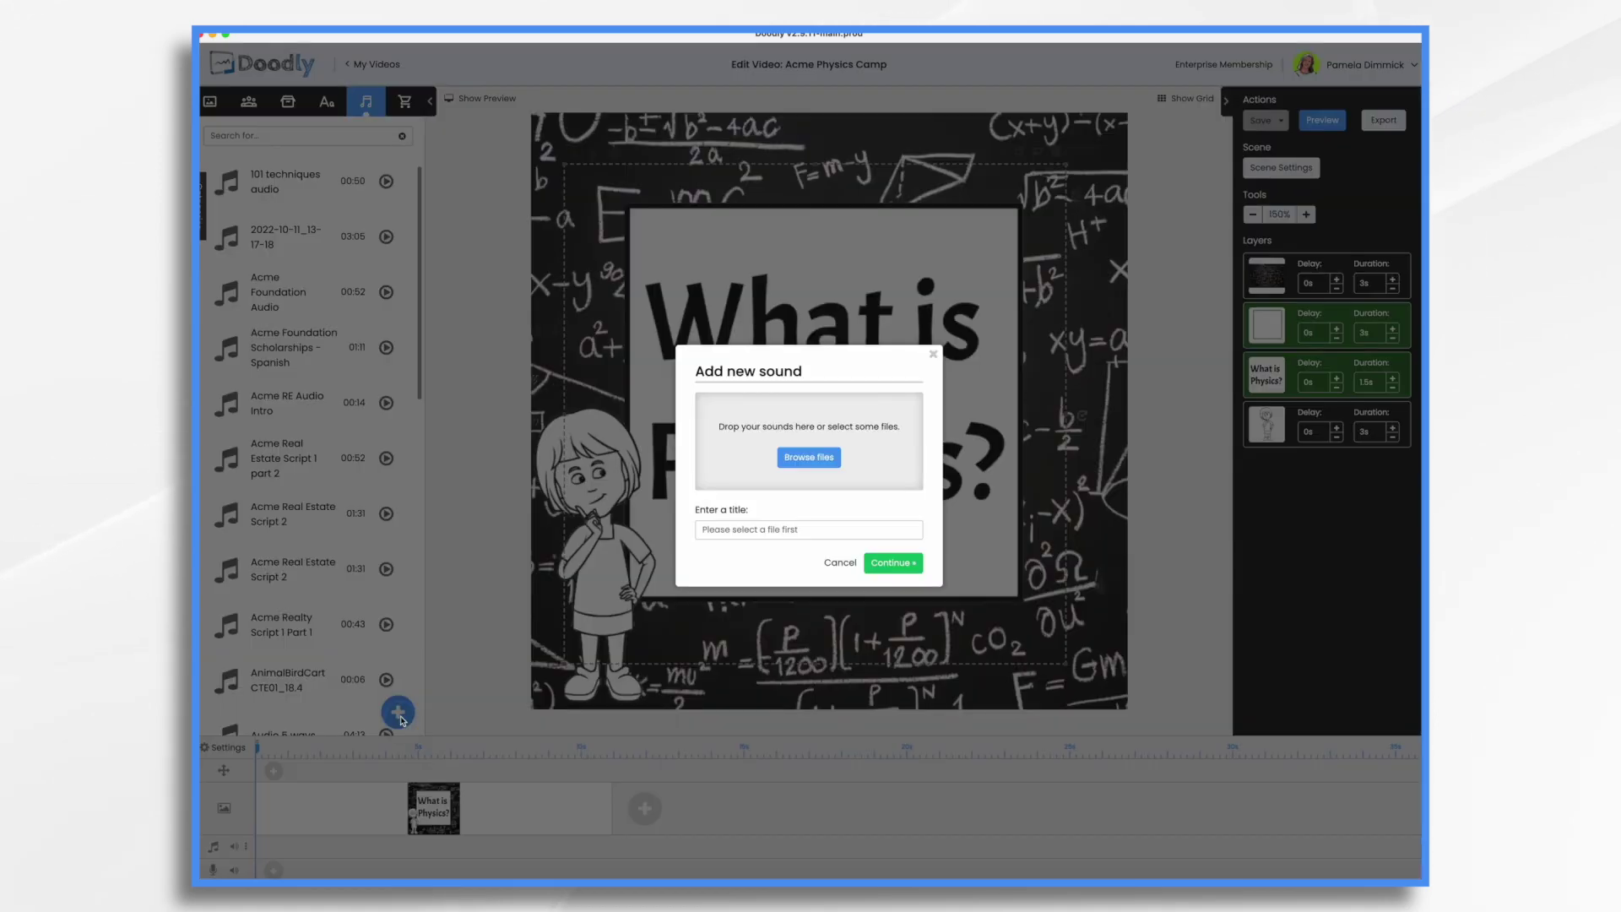
left_click(816, 460)
double_click(726, 378)
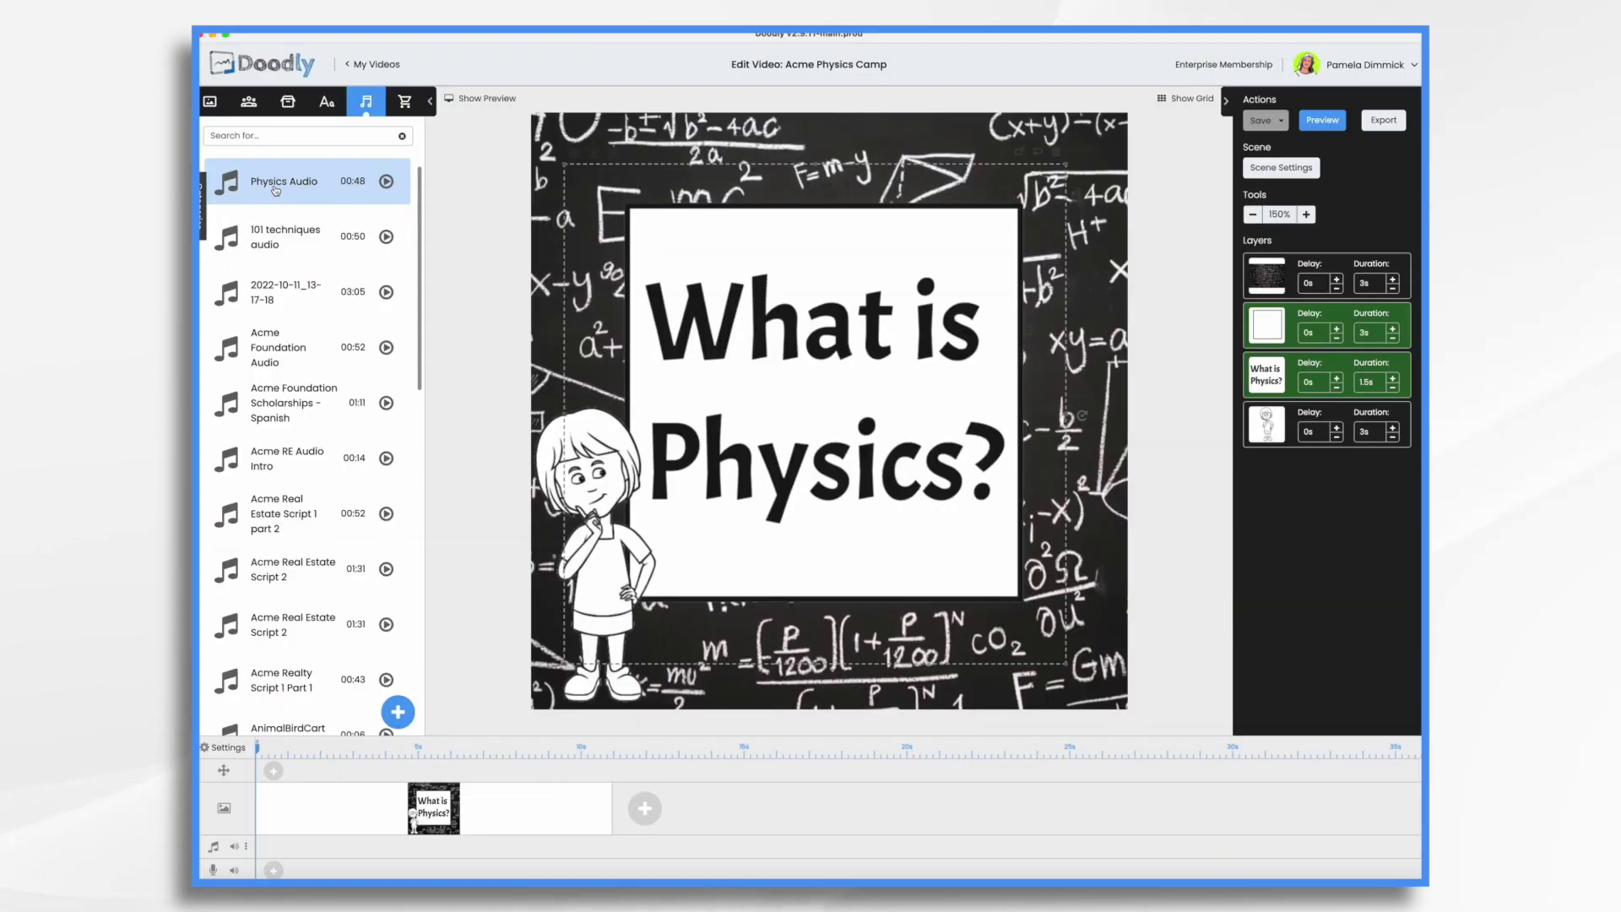
left_click_drag(275, 191, 329, 865)
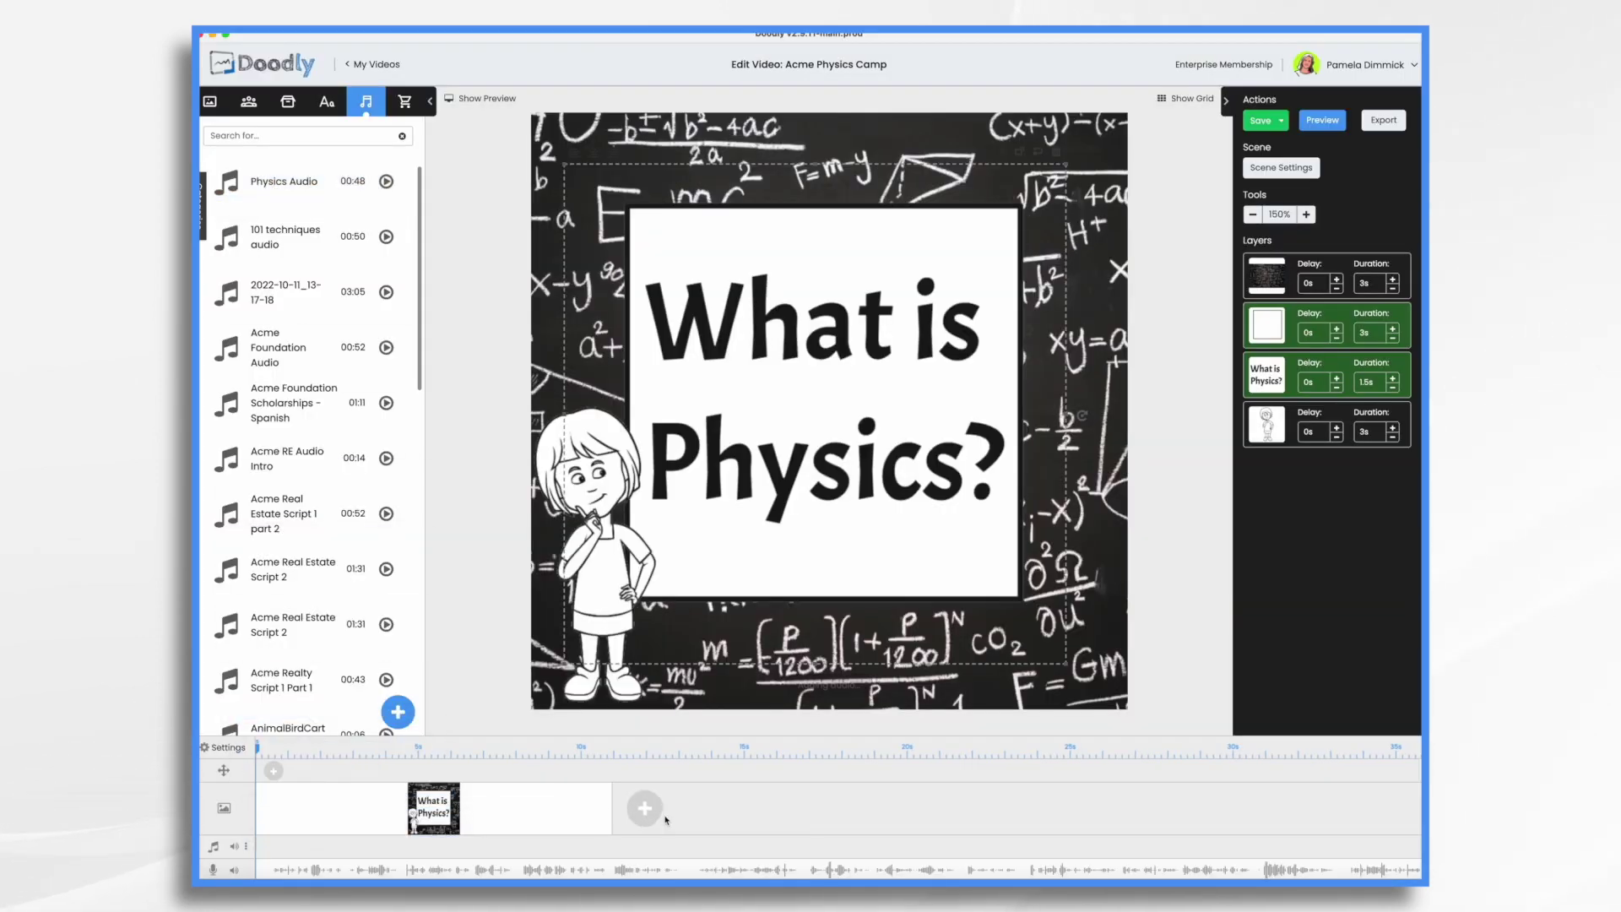
Set the blackboard, card and character durations to 0s, 1s and 2s.
left_click(1392, 292)
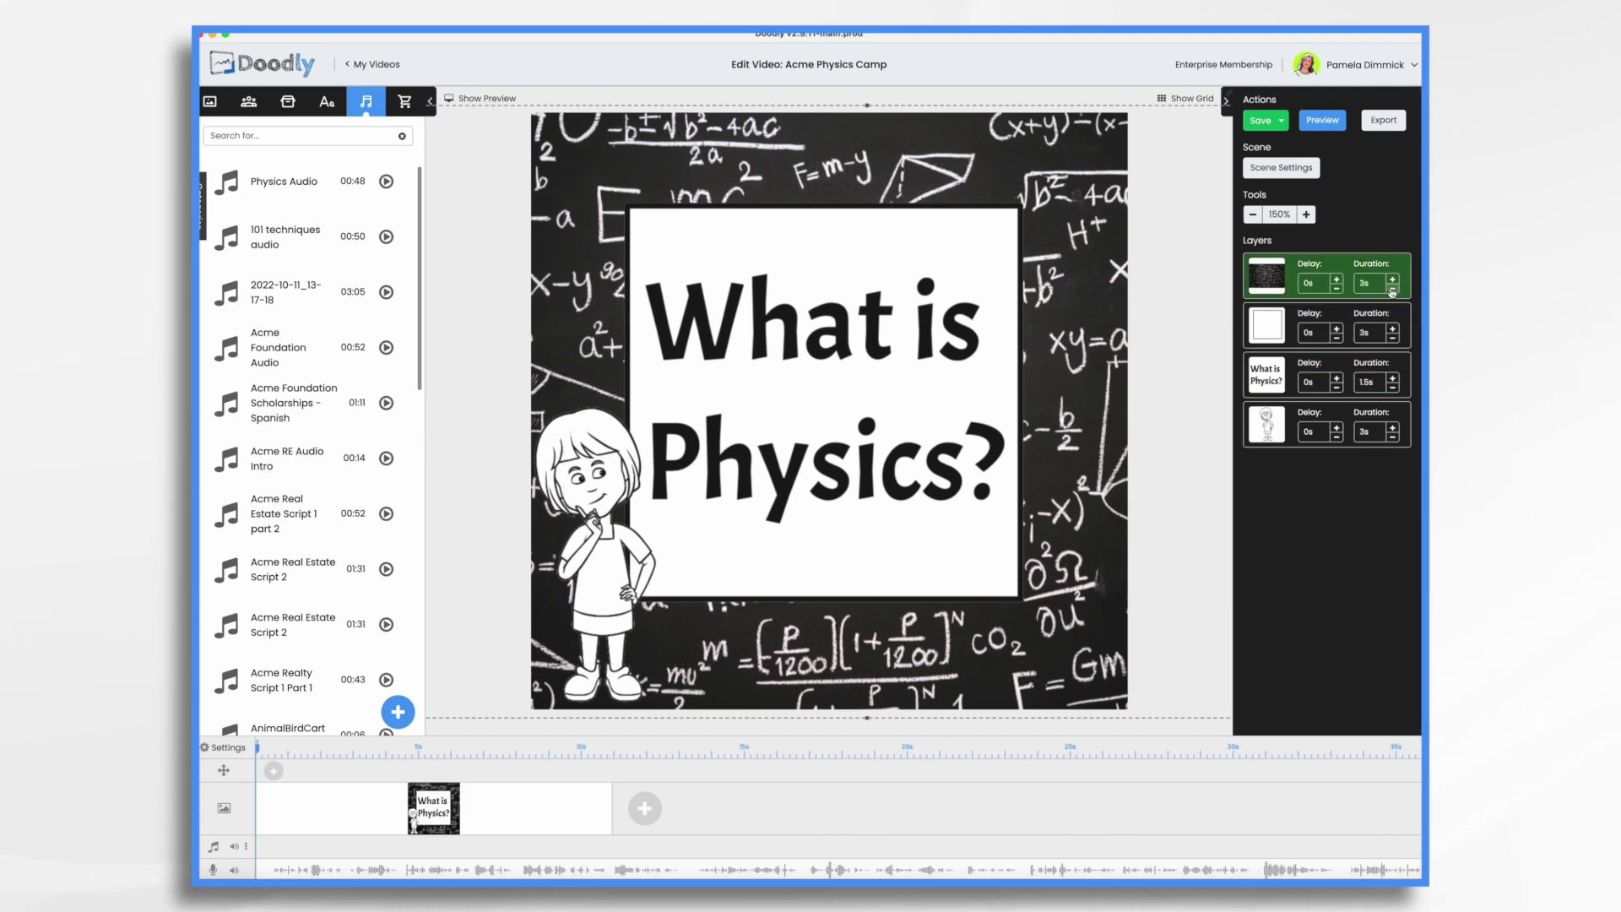
left_click(1367, 286)
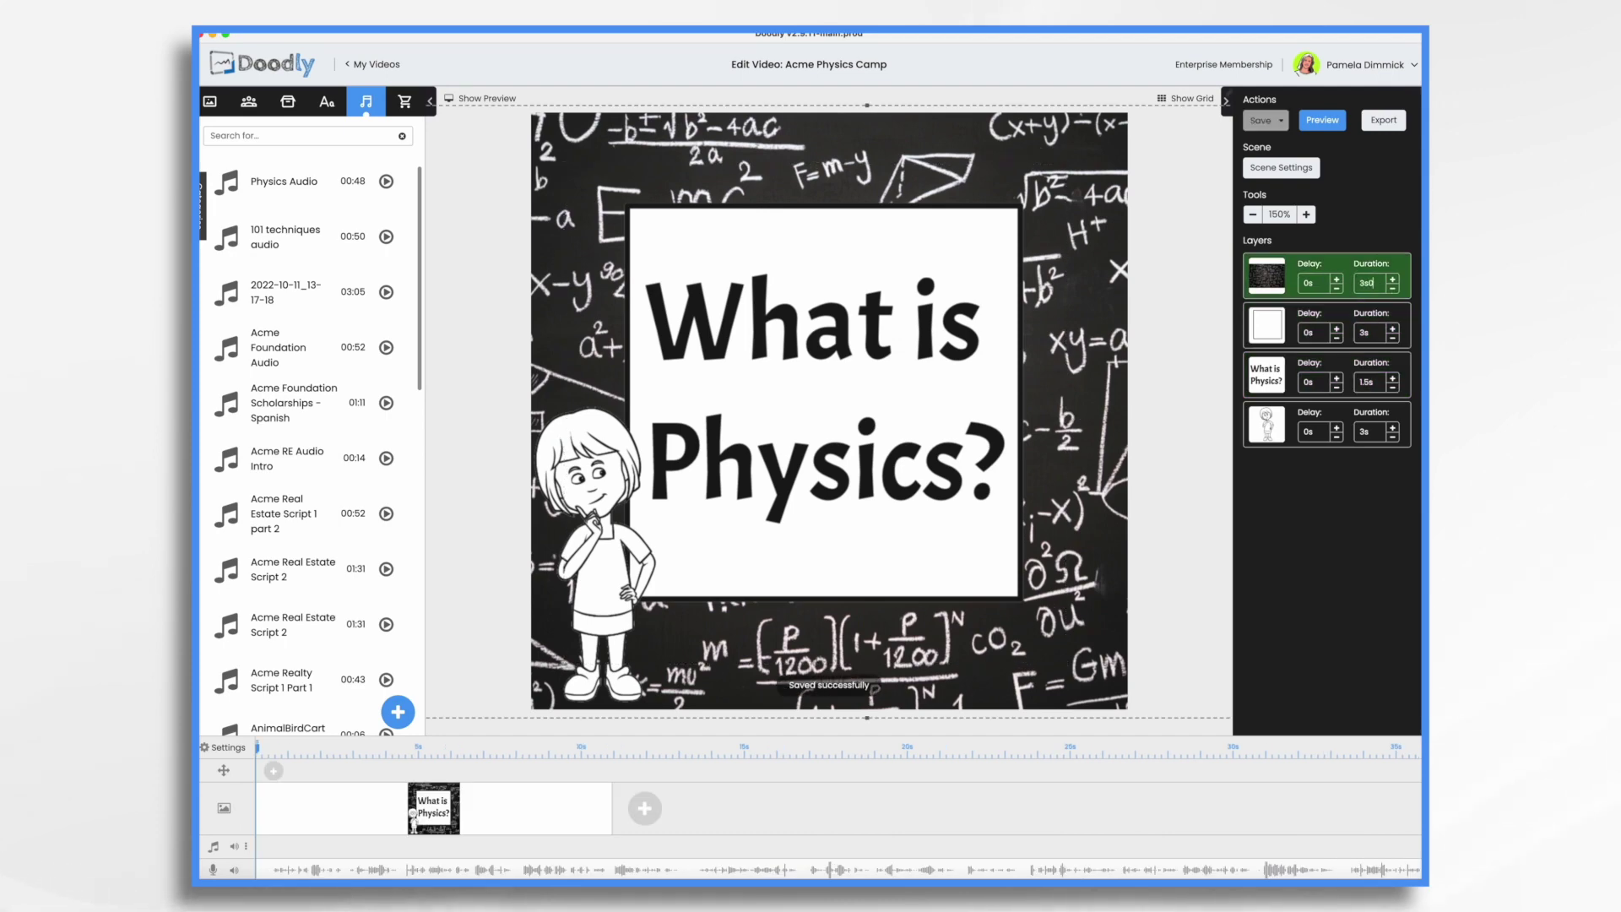
type("0s")
left_click(1377, 337)
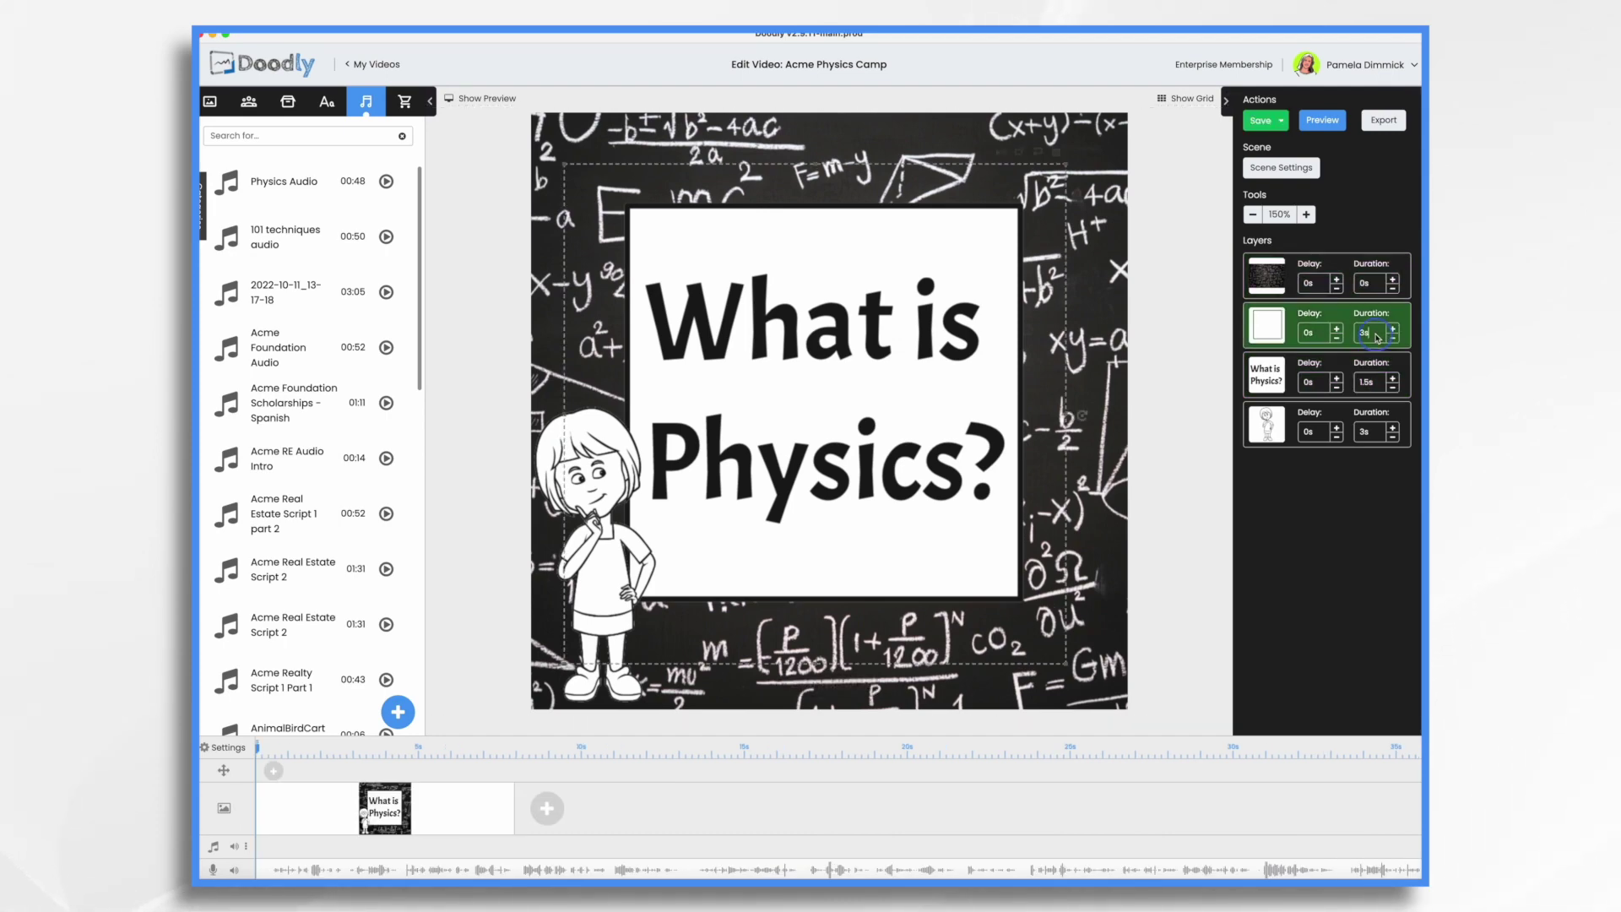
type("1")
key("Return")
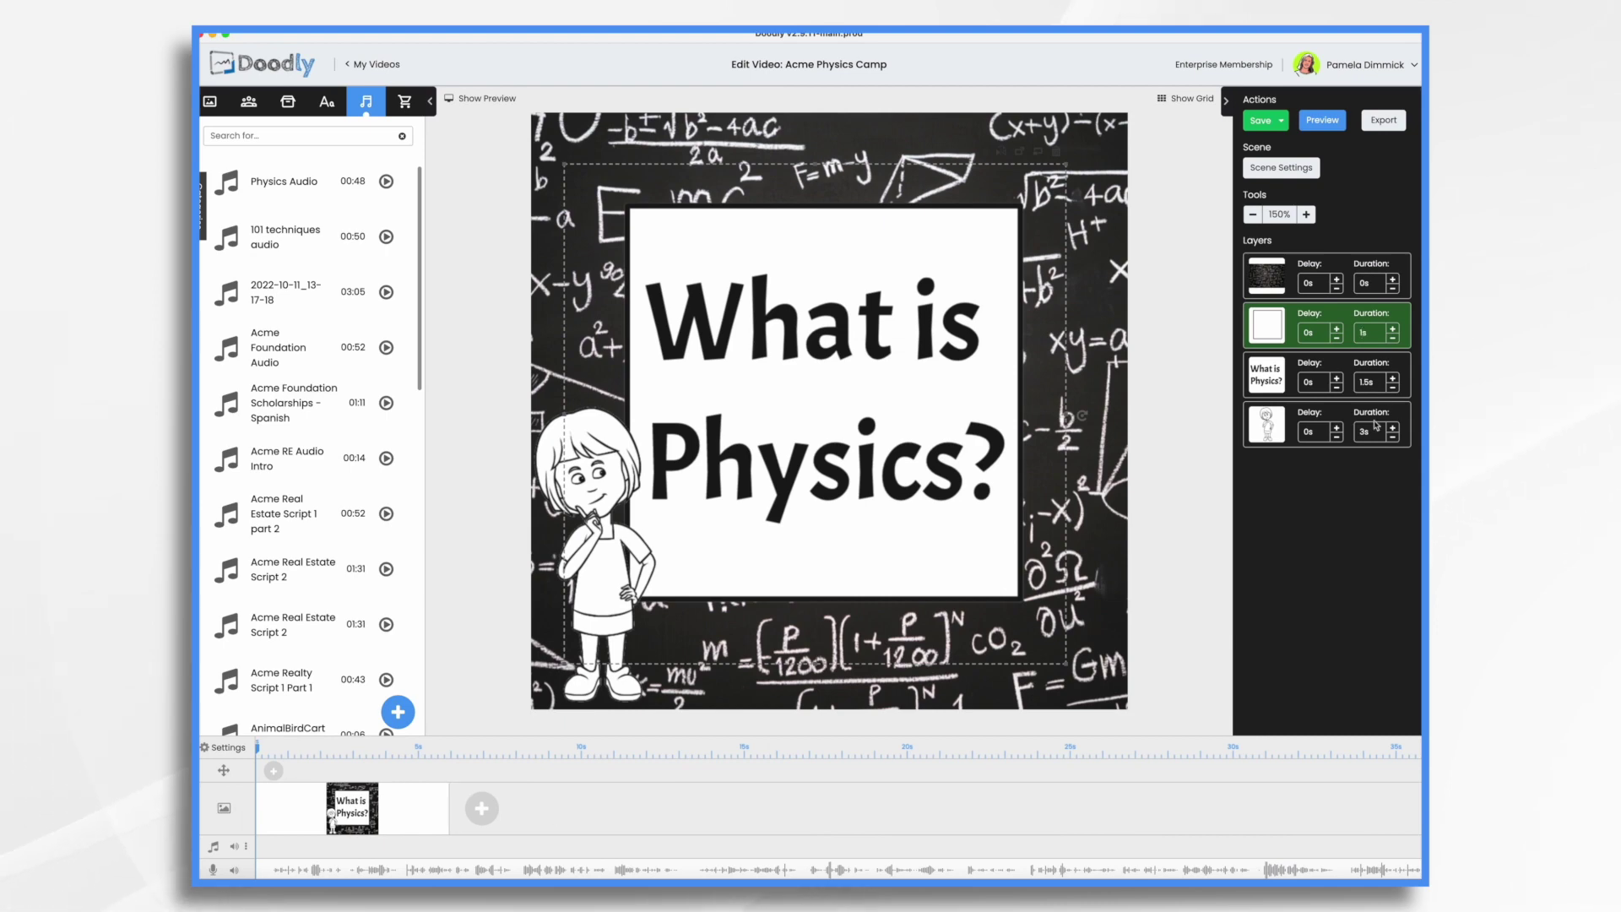
left_click(1375, 426)
type("2")
key("Return")
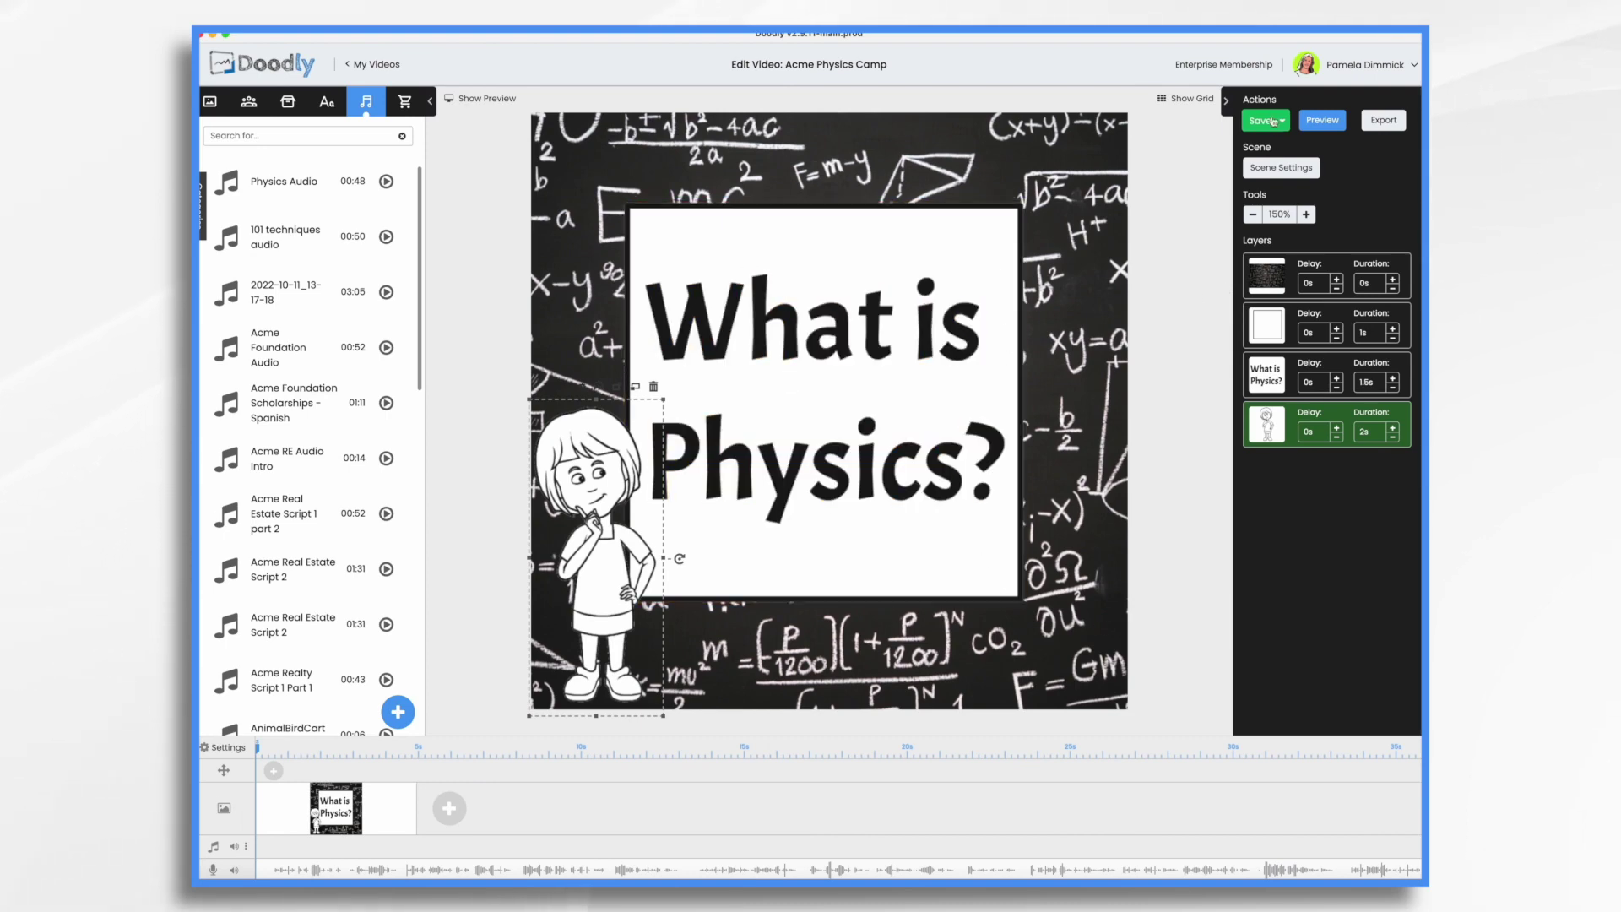
Preview the scene, then shift the Physics Audio clip to start slightly later.
left_click(1323, 121)
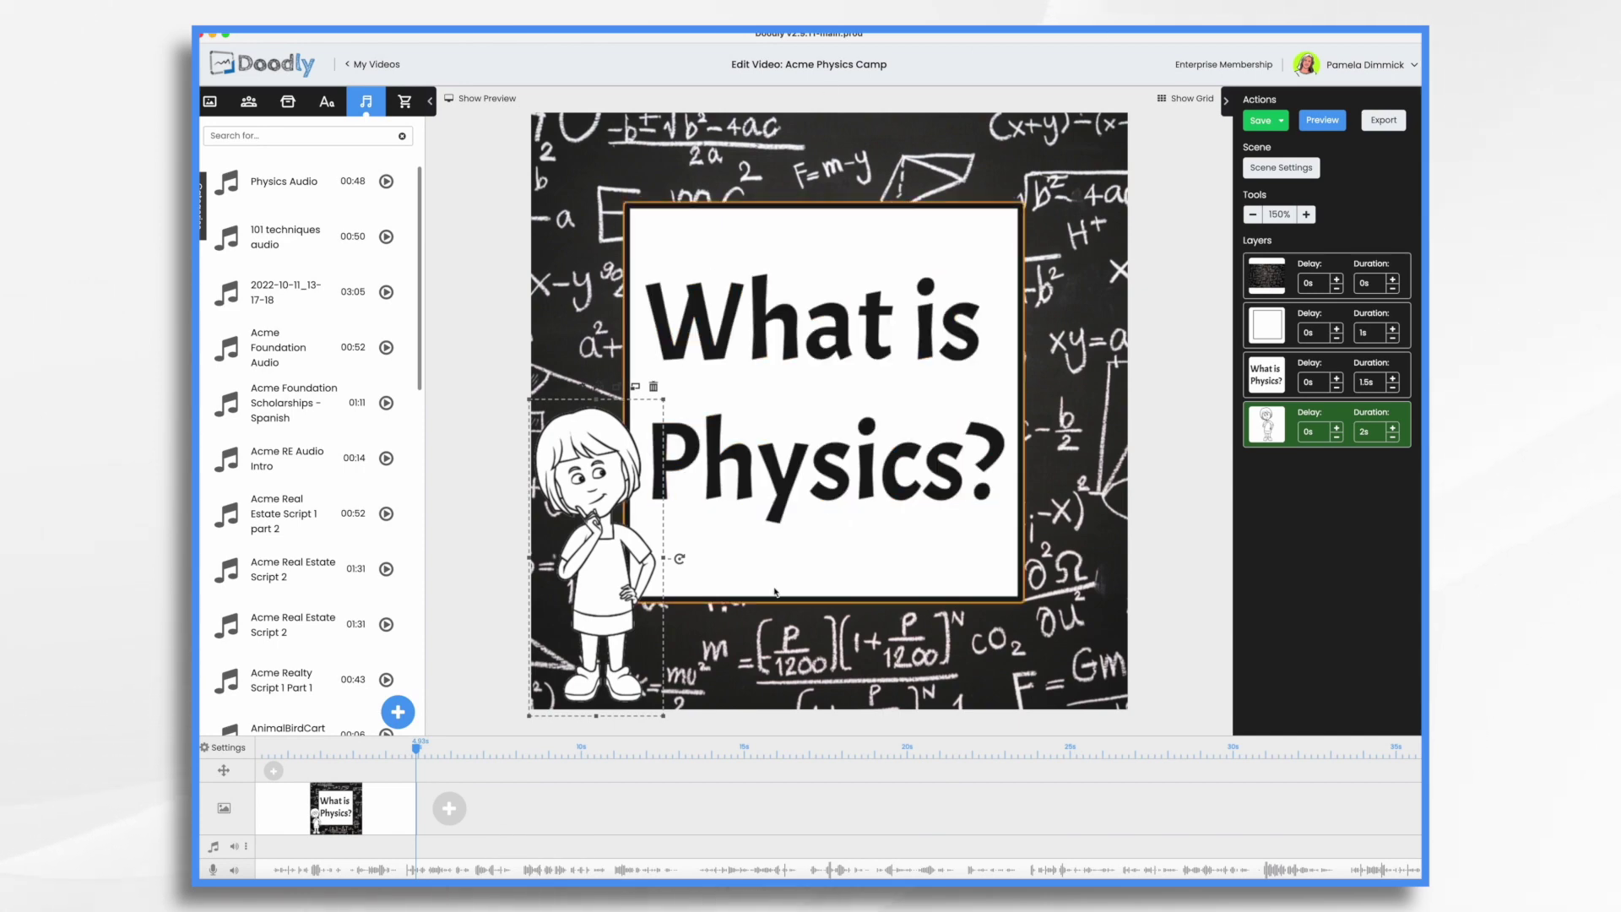
left_click_drag(504, 870, 596, 872)
left_click(1033, 244)
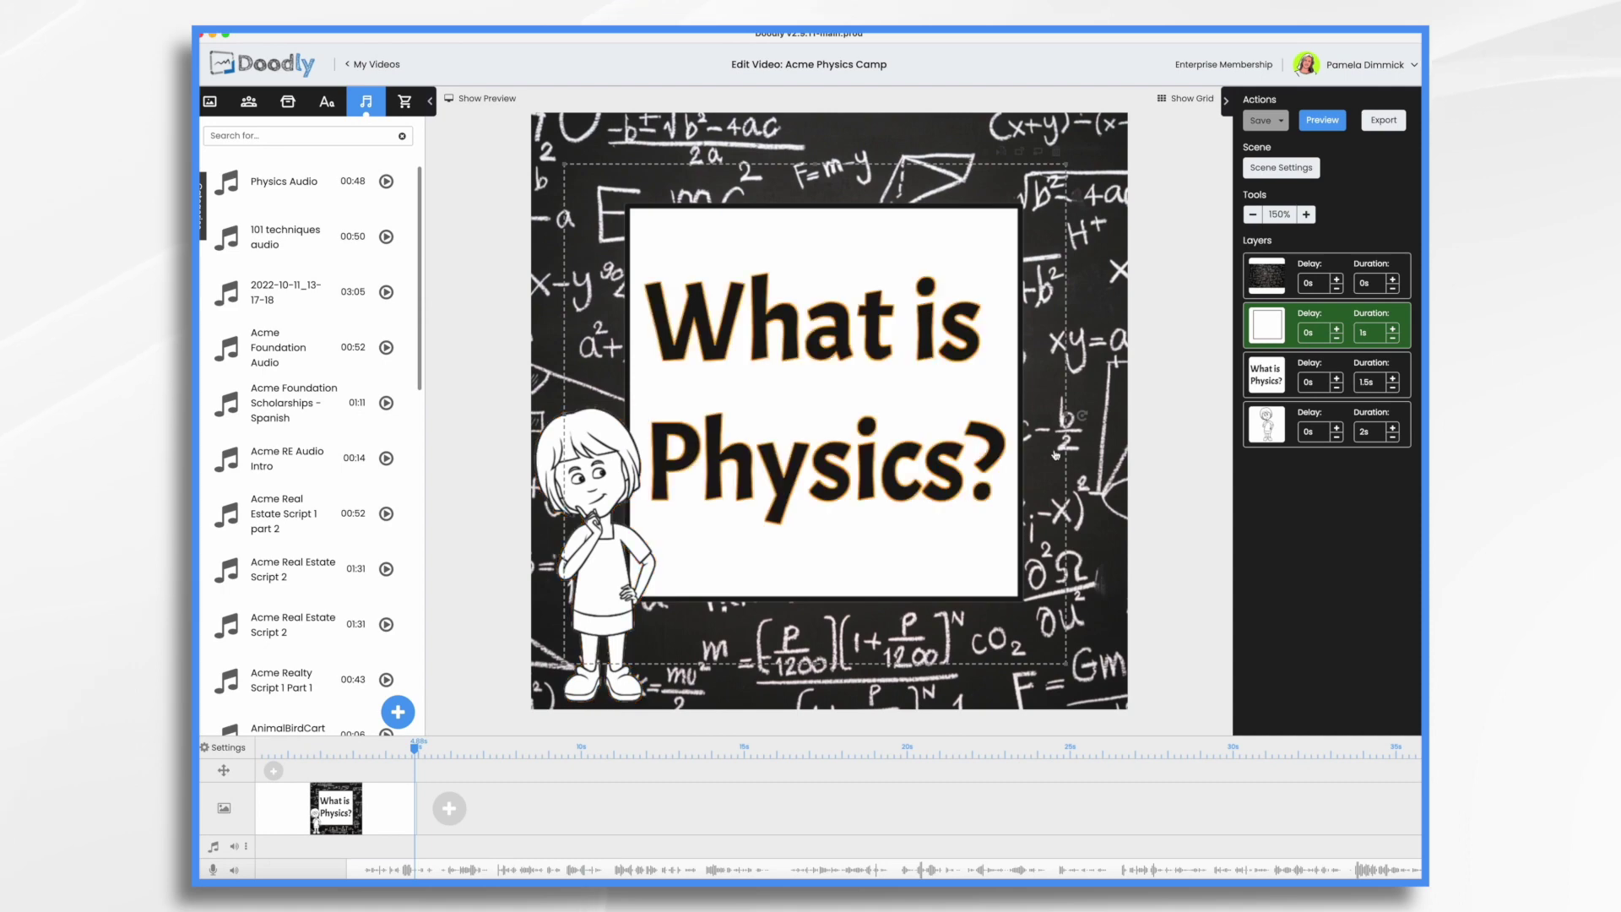
left_click(1298, 173)
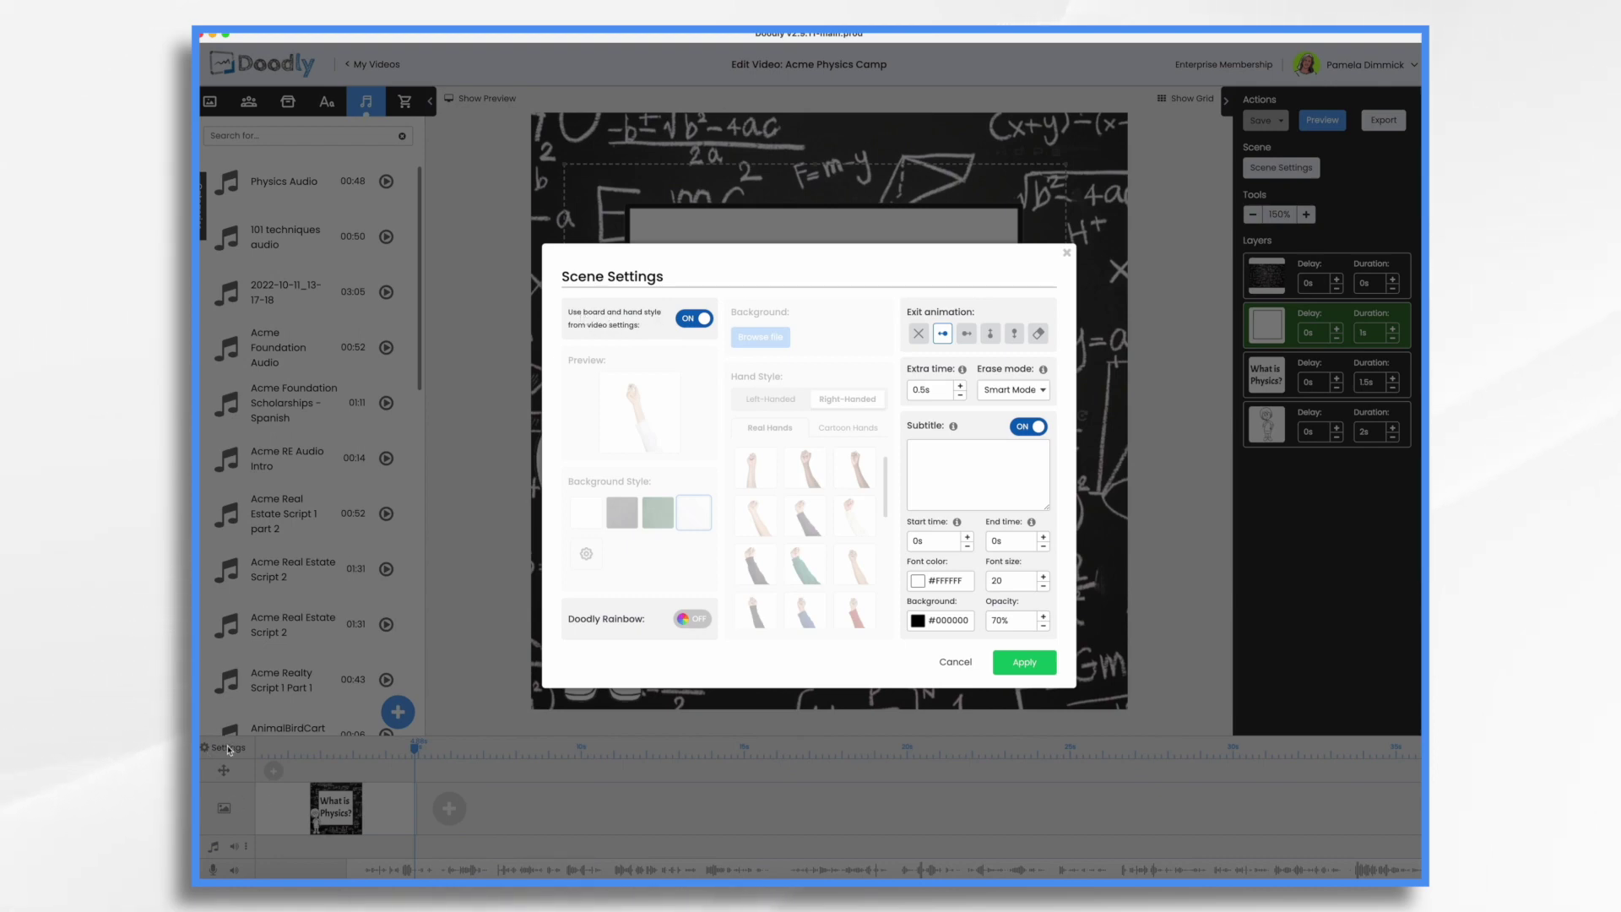
Drop the video-wide style and give the scene a Whiteboard background and white-sleeved real hand.
left_click(690, 322)
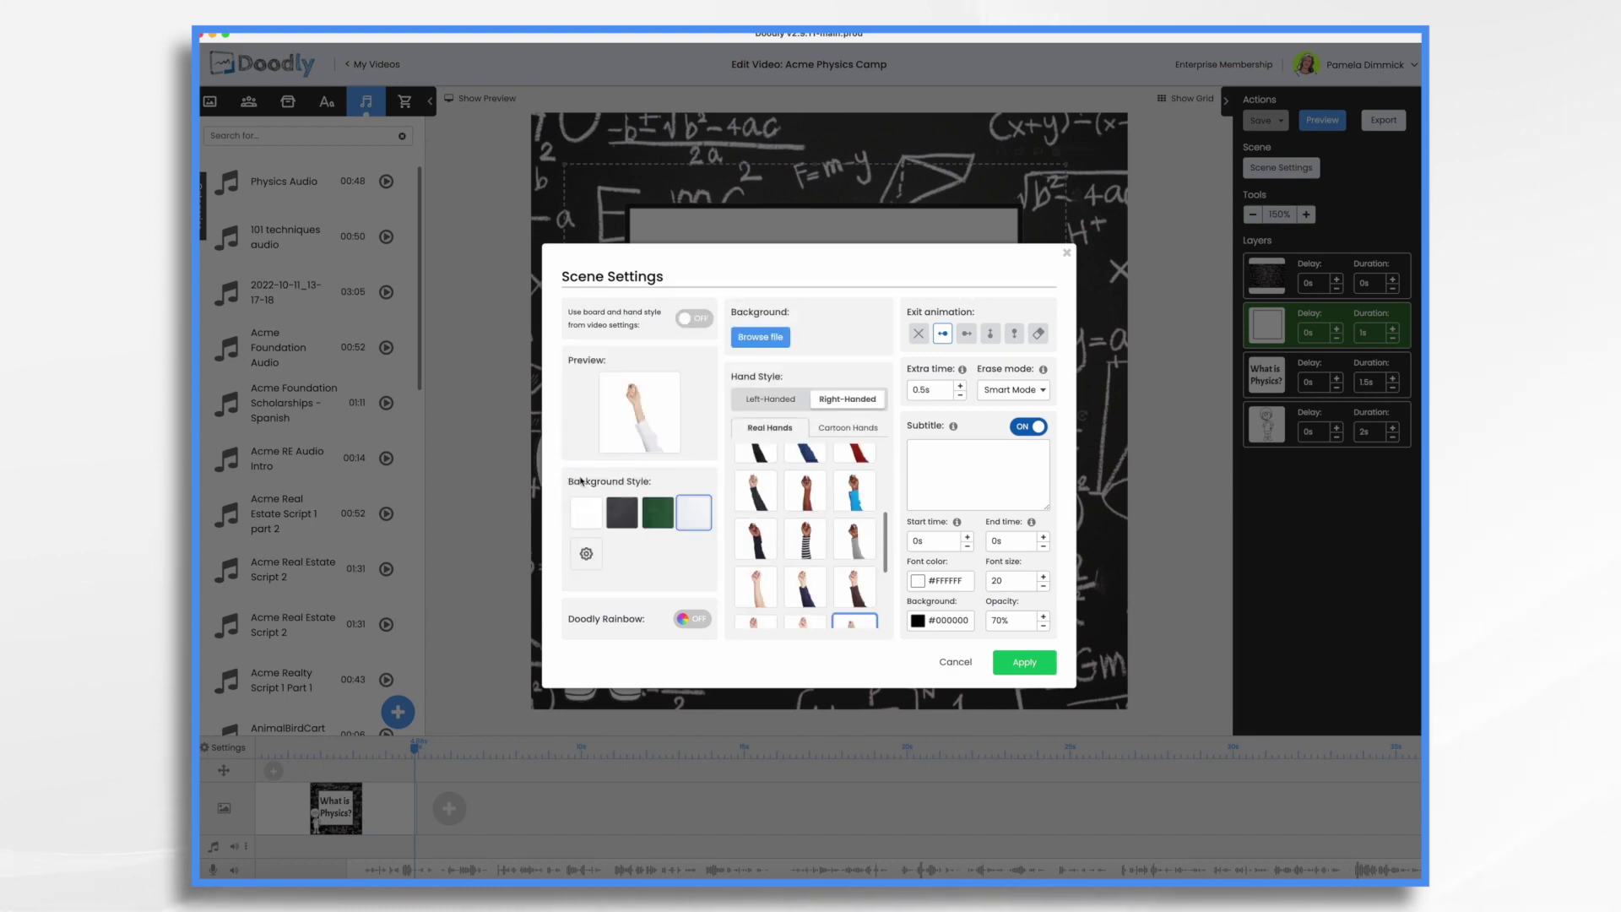
left_click(583, 512)
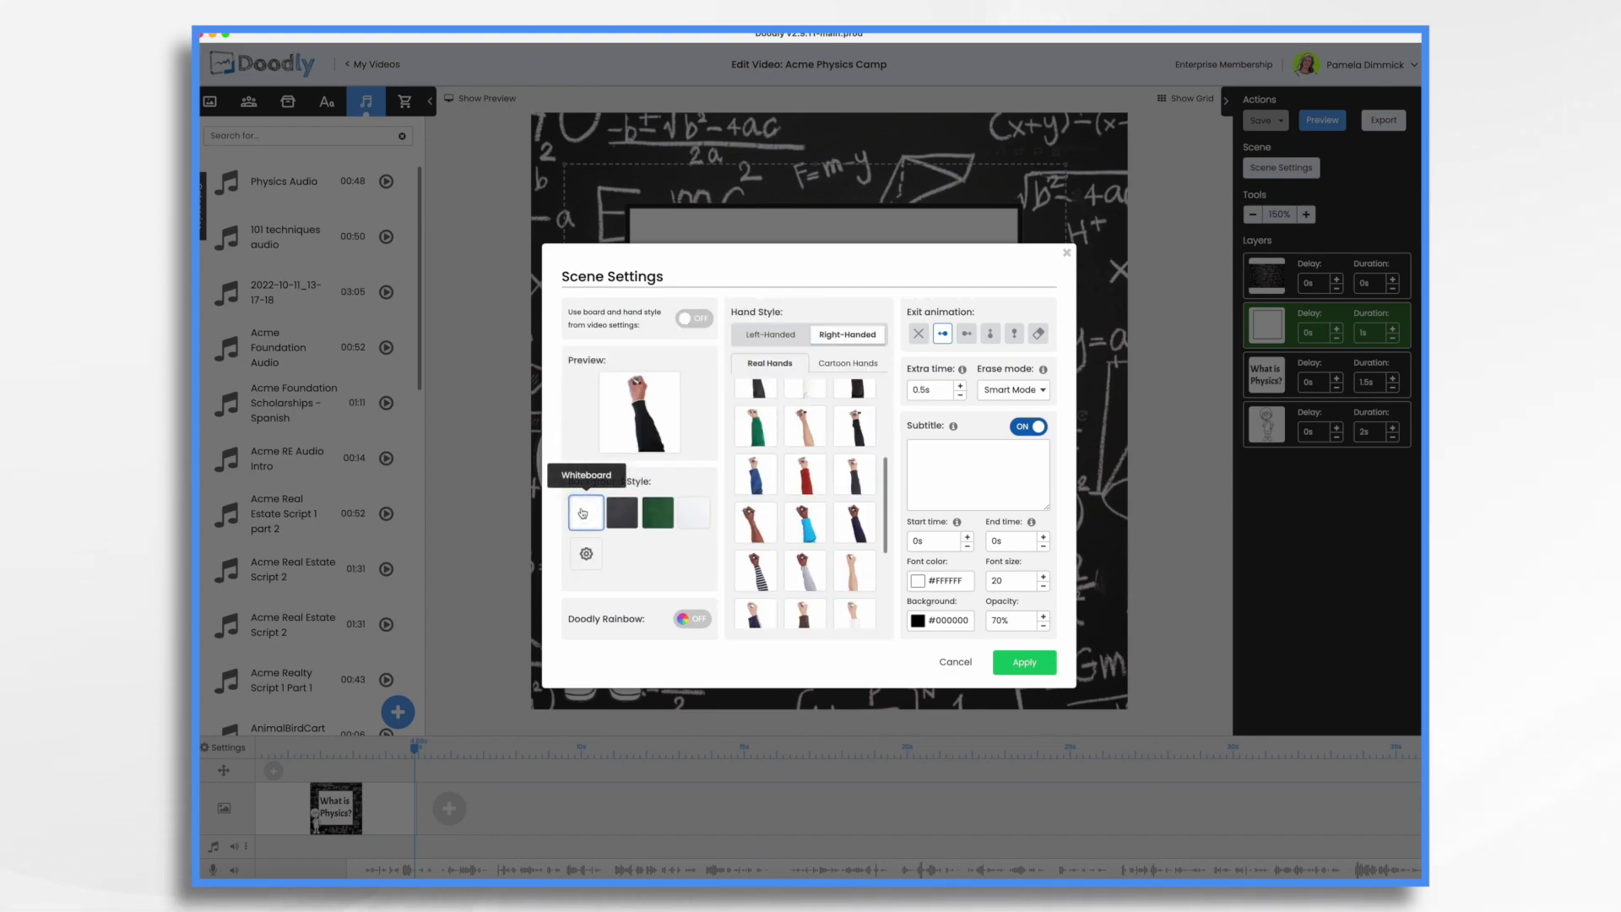
scroll(832, 553, "up", 3)
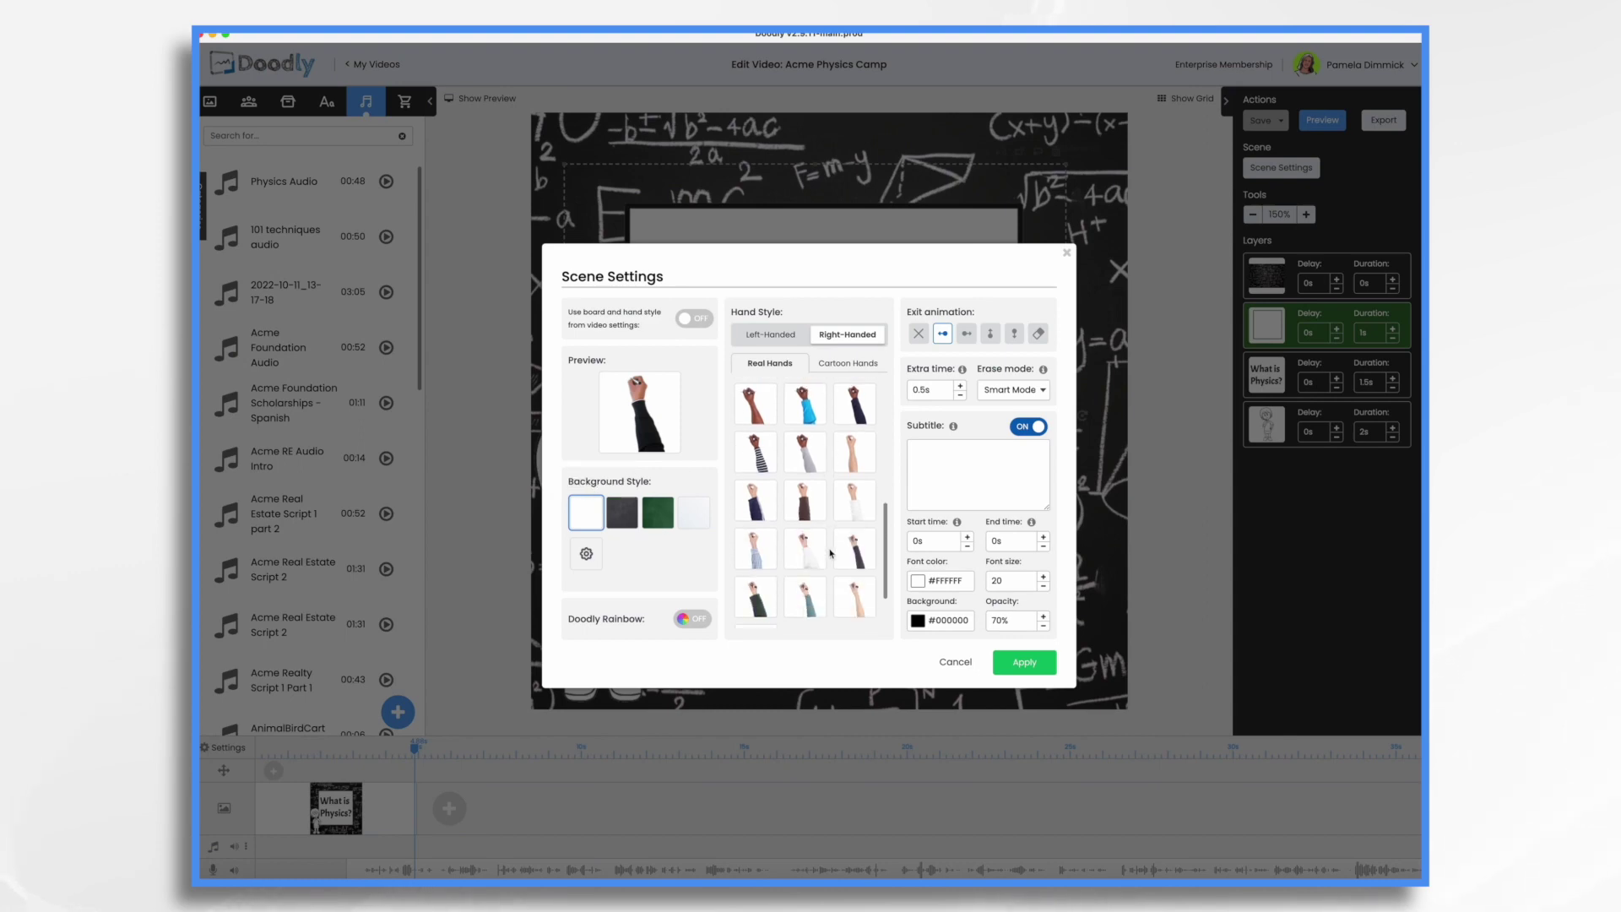
scroll(832, 553, "down", 5)
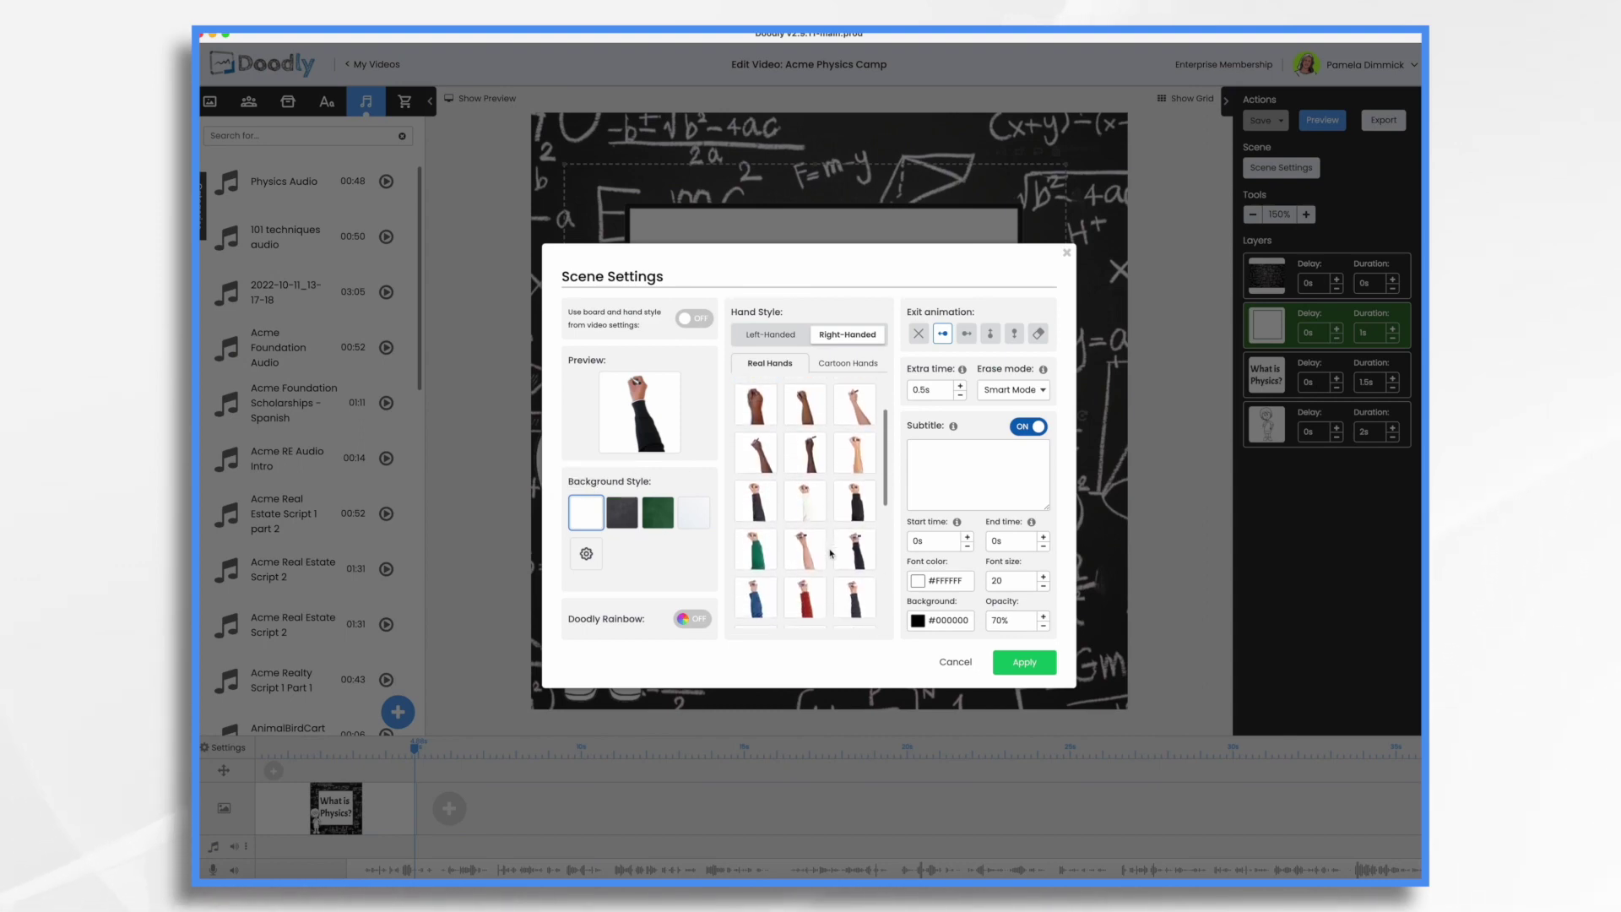
left_click(855, 510)
left_click(804, 571)
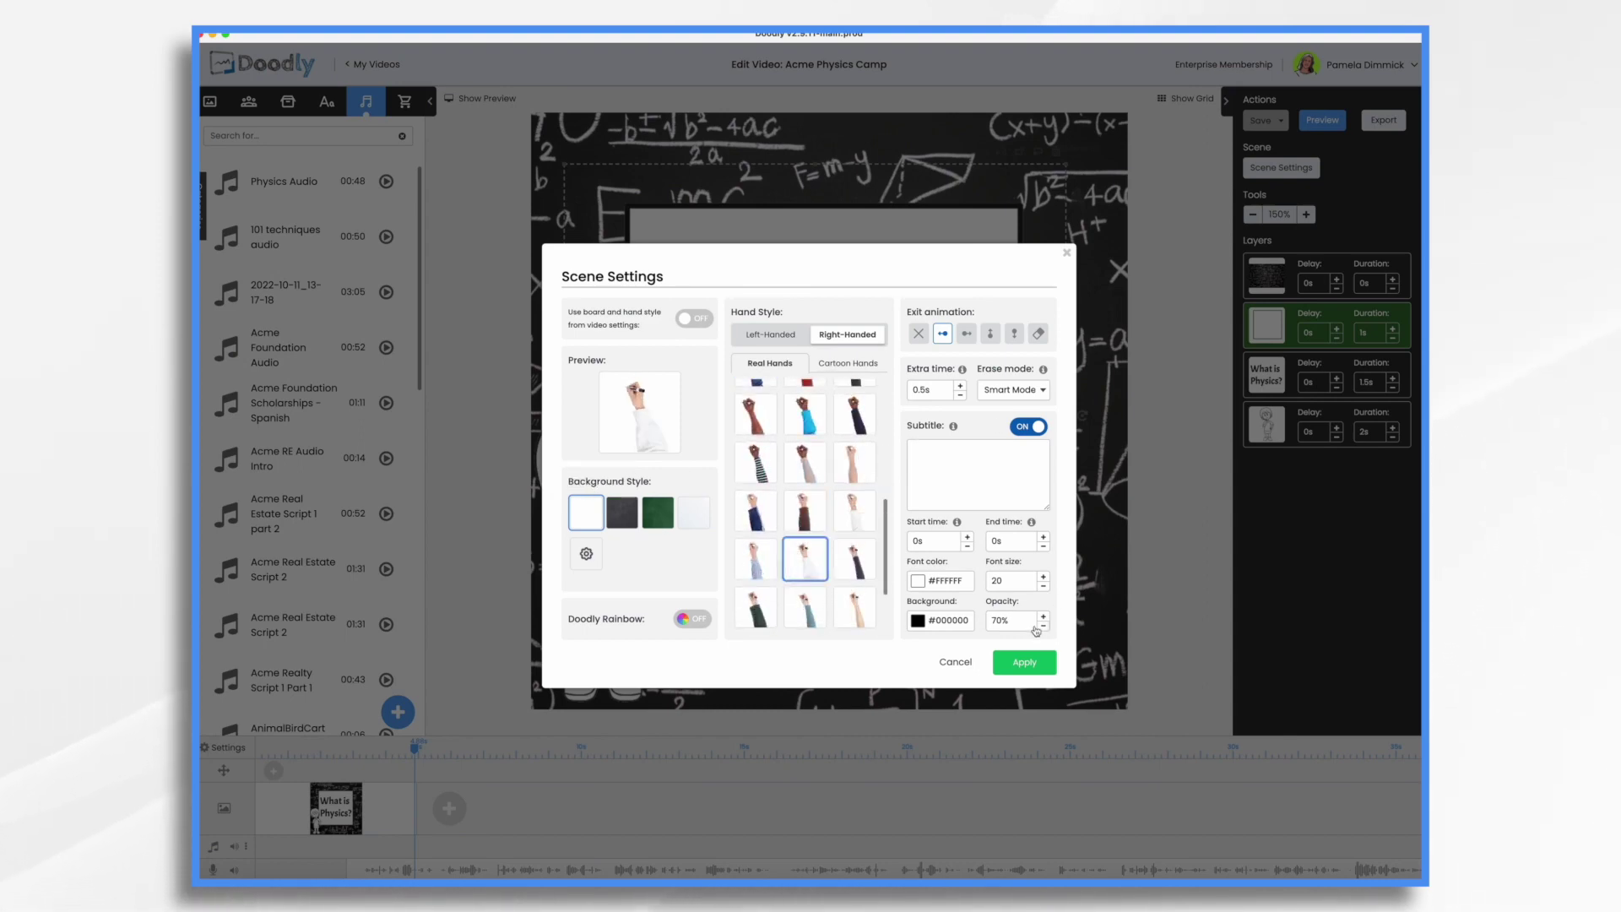
left_click(1024, 663)
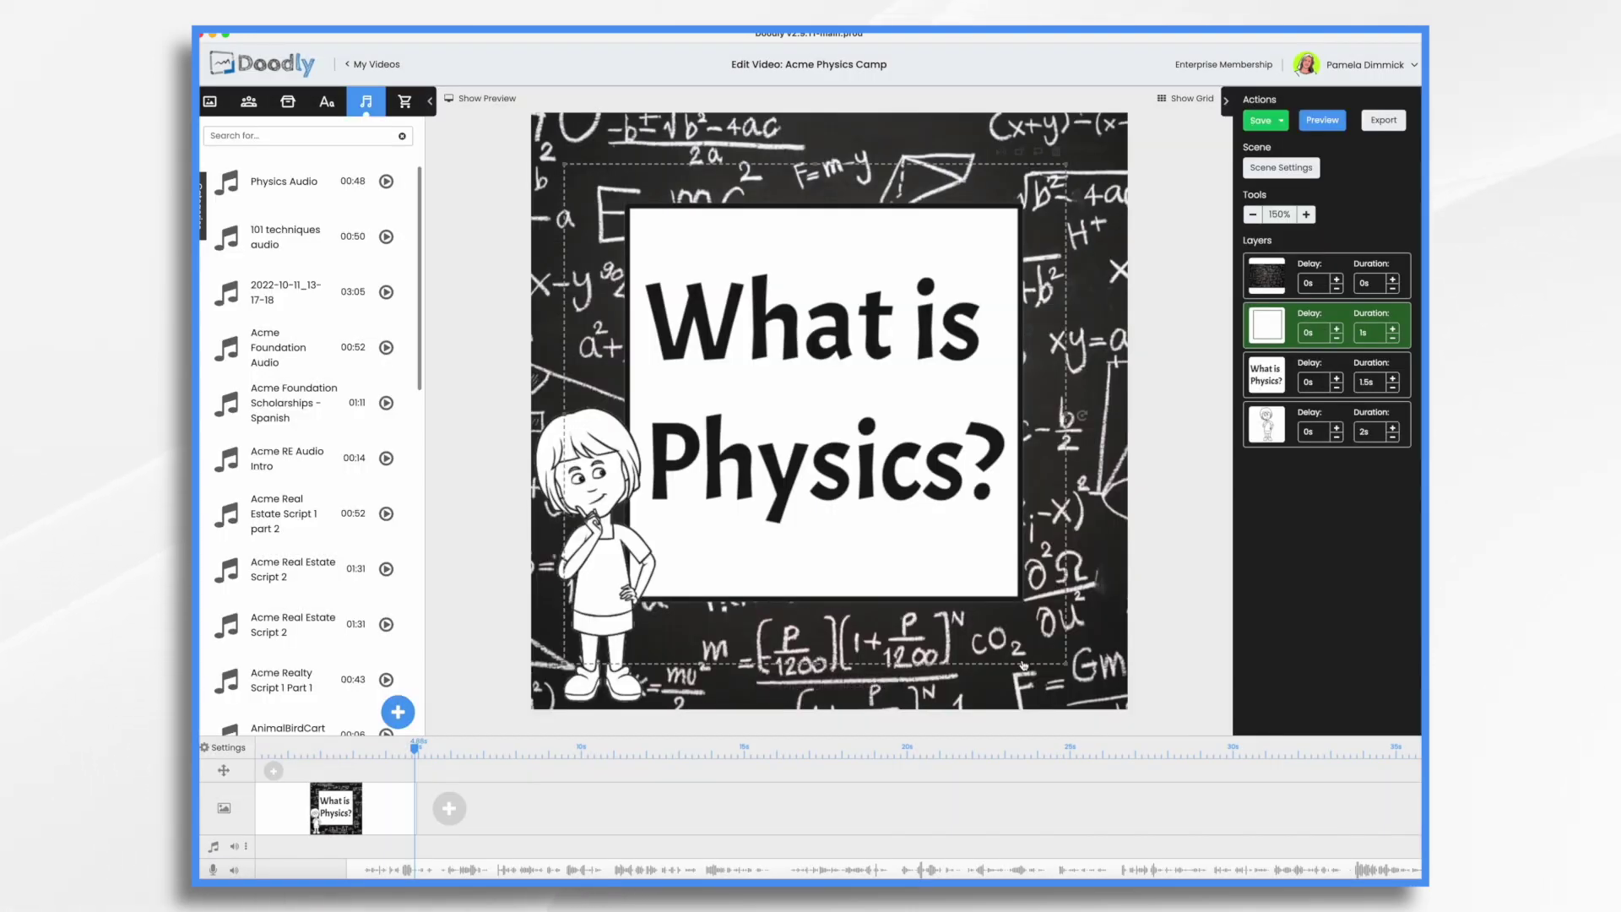
Search props for 'detec' and place an enlarged, rotated Magnifying Glass near the canvas centre.
left_click(287, 101)
key("BackSpace")
key("BackSpace")
key("BackSpace")
key("BackSpace")
type("detec")
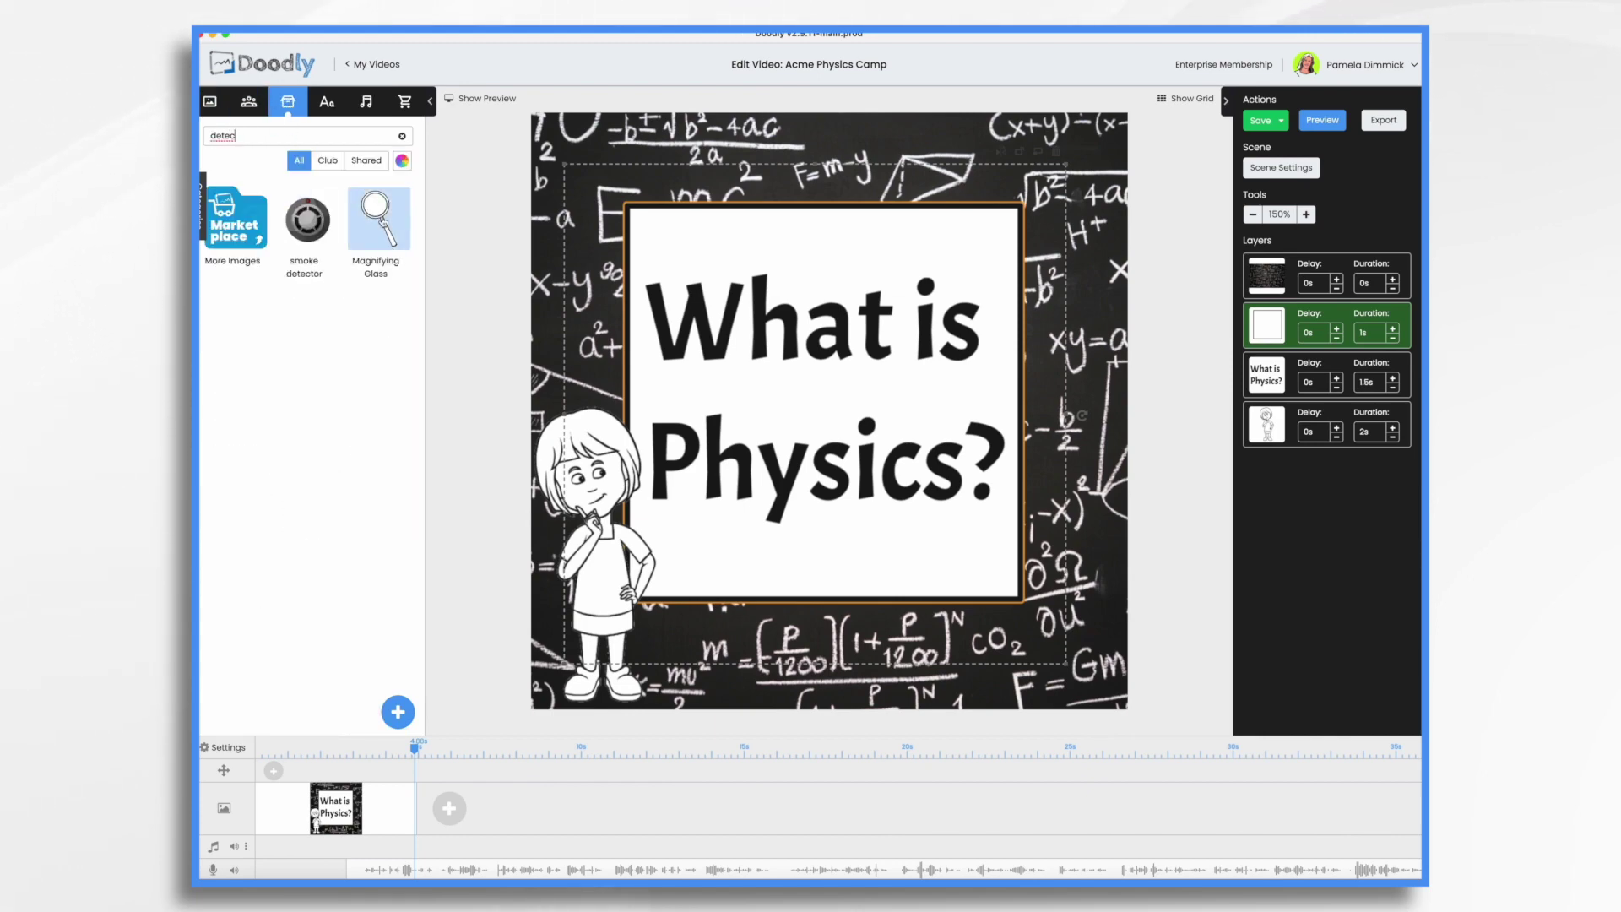
left_click_drag(381, 230, 959, 561)
left_click(762, 479)
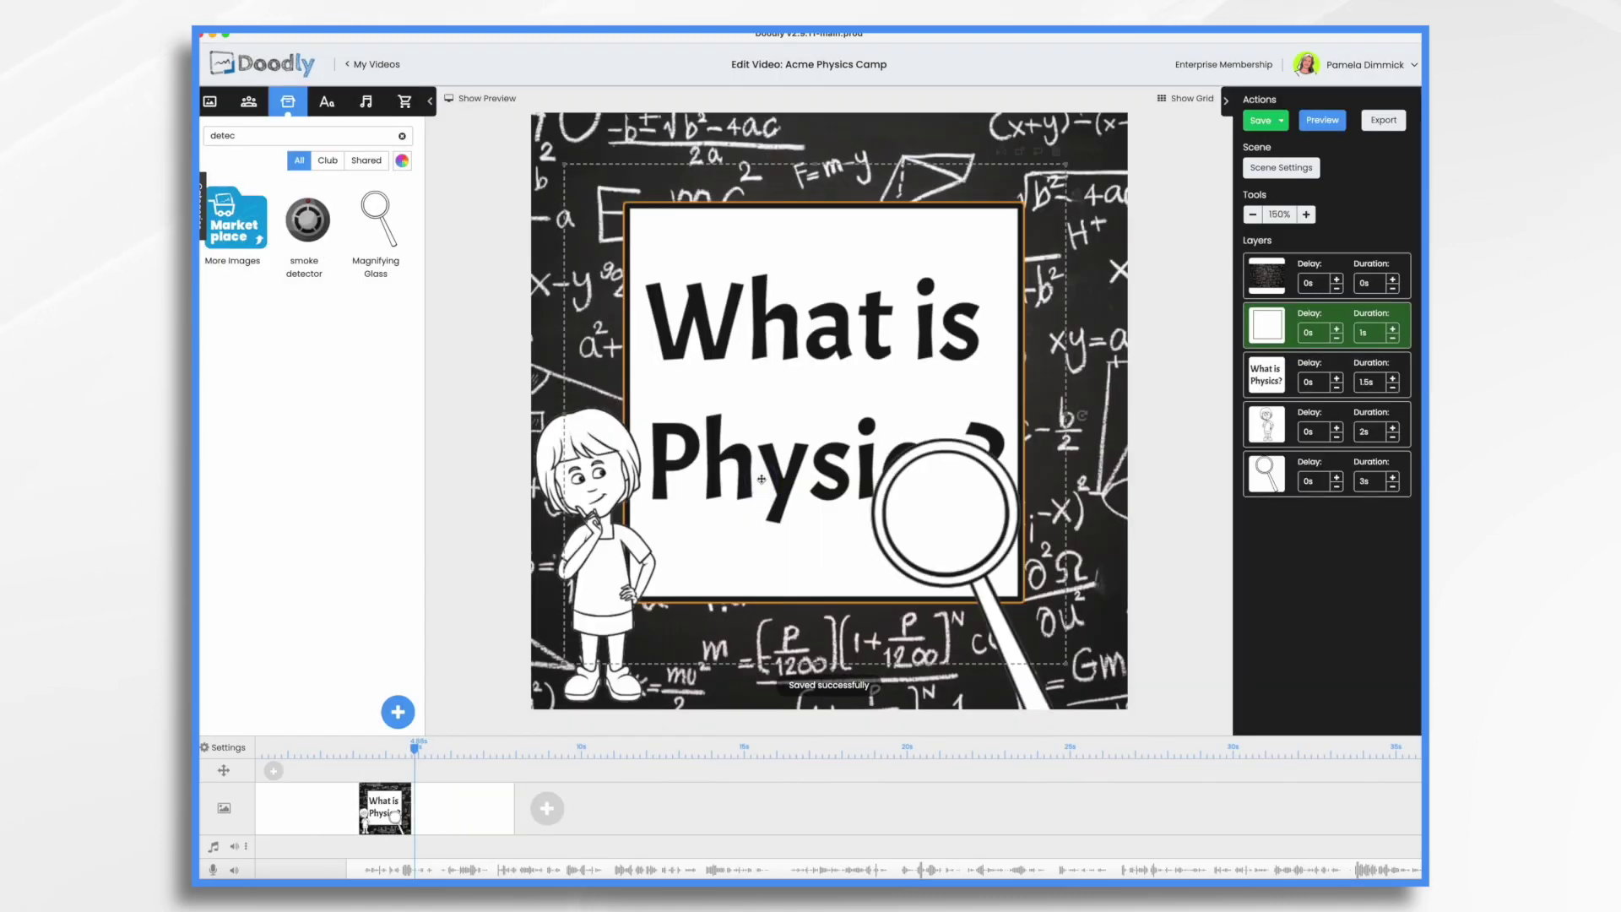
left_click_drag(762, 479, 1029, 719)
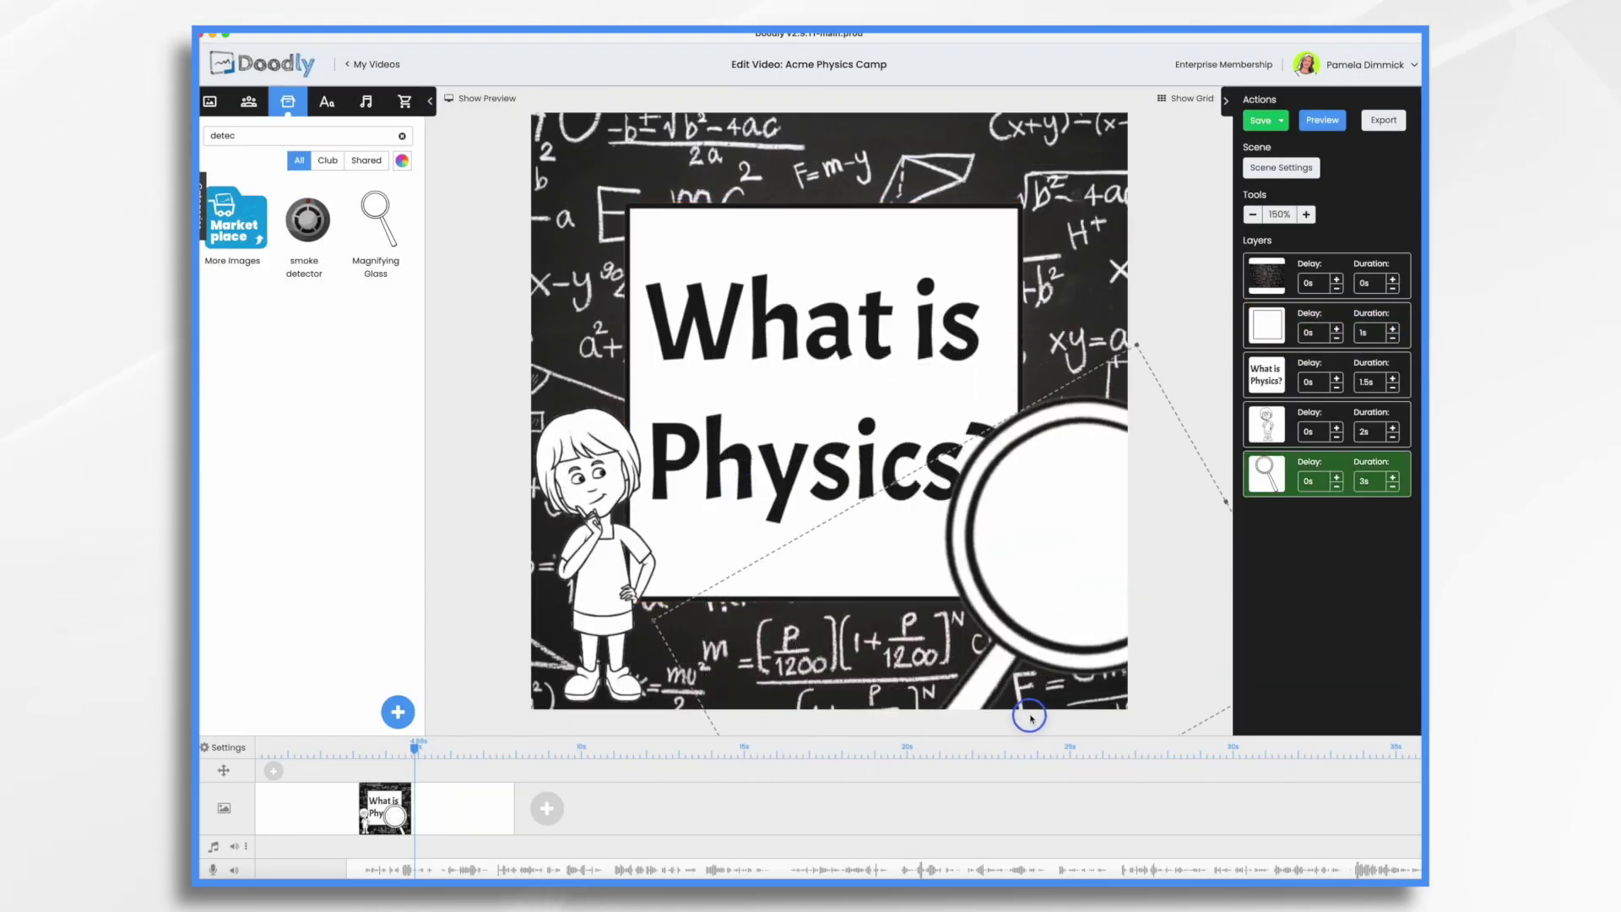
left_click_drag(1017, 557, 837, 362)
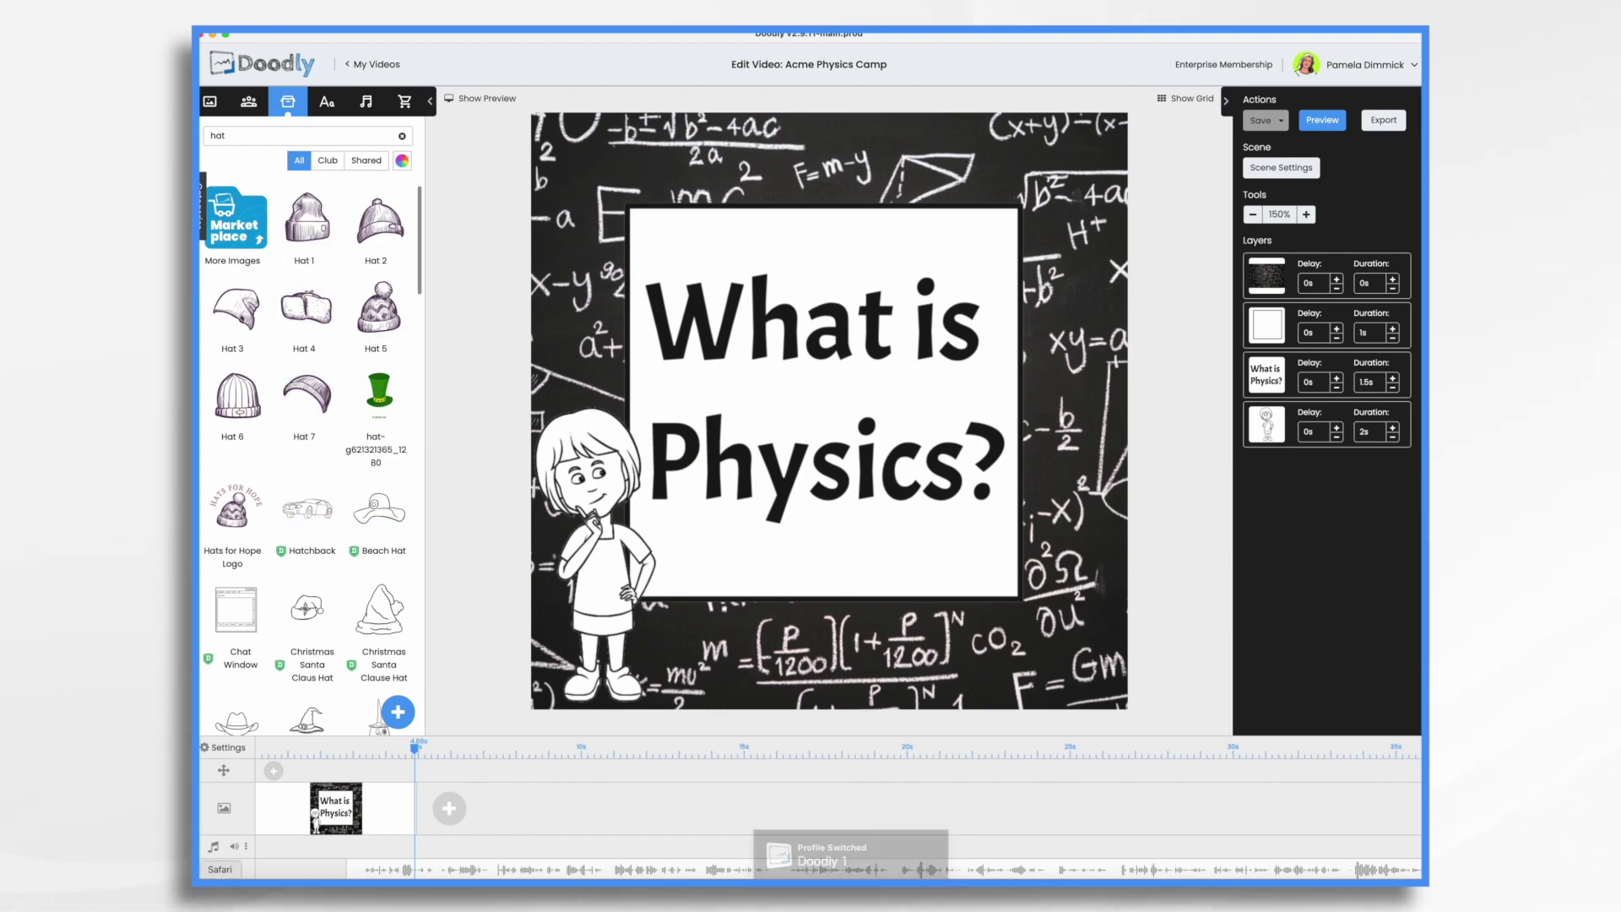
key("super+Tab")
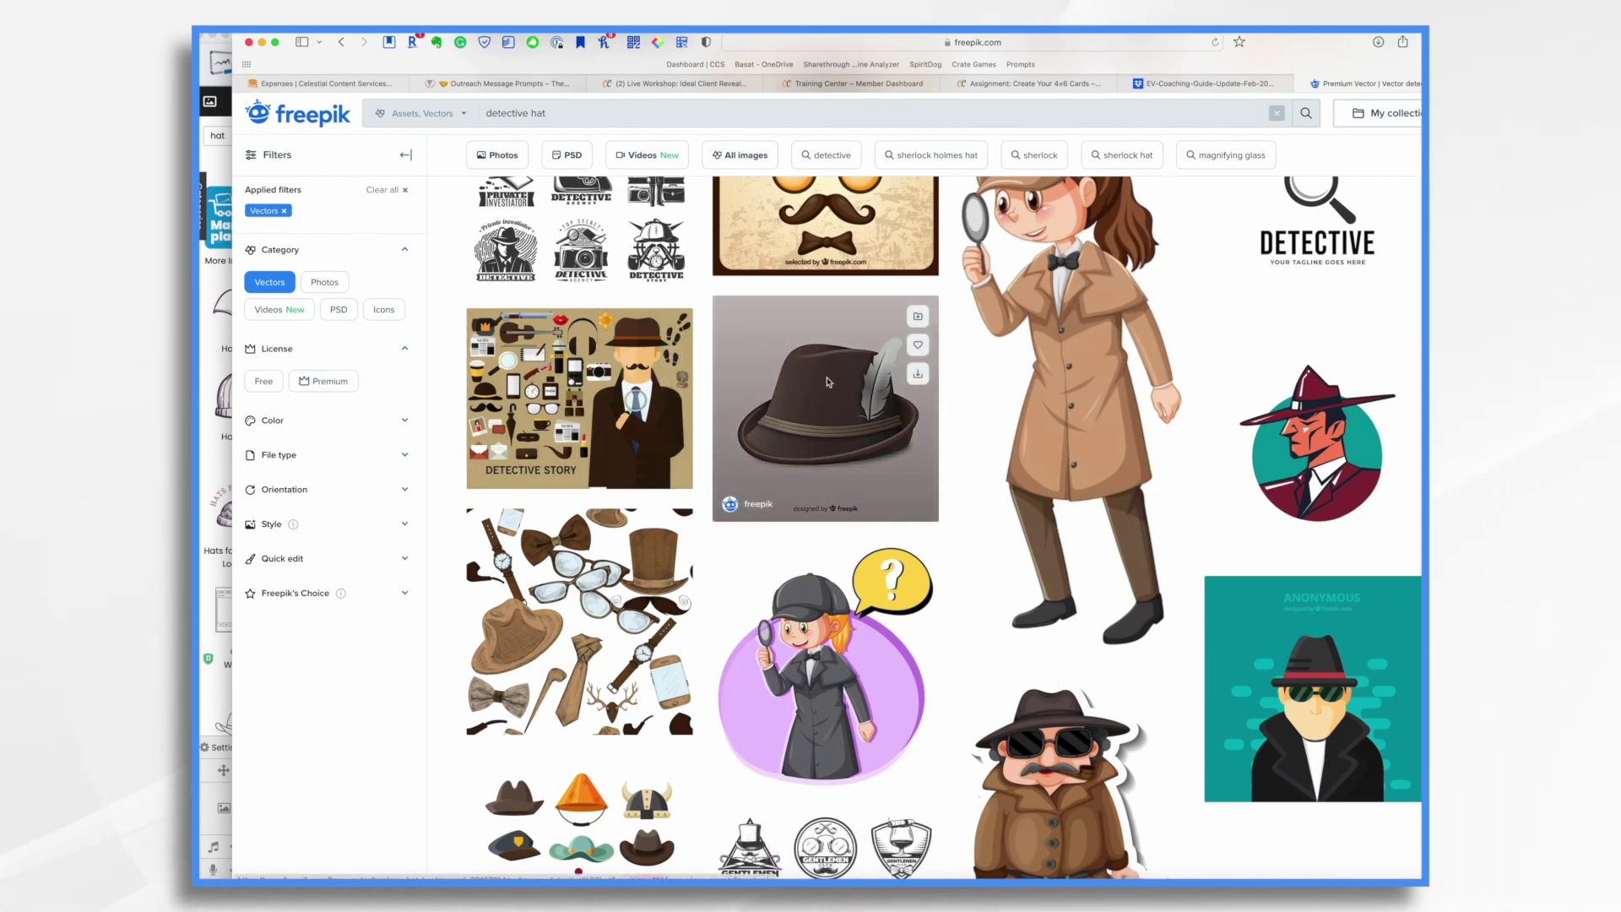
Download Freepik's brown feathered tyrolean hat and drag its JPG into Pixelmator Pro.
left_click(828, 382)
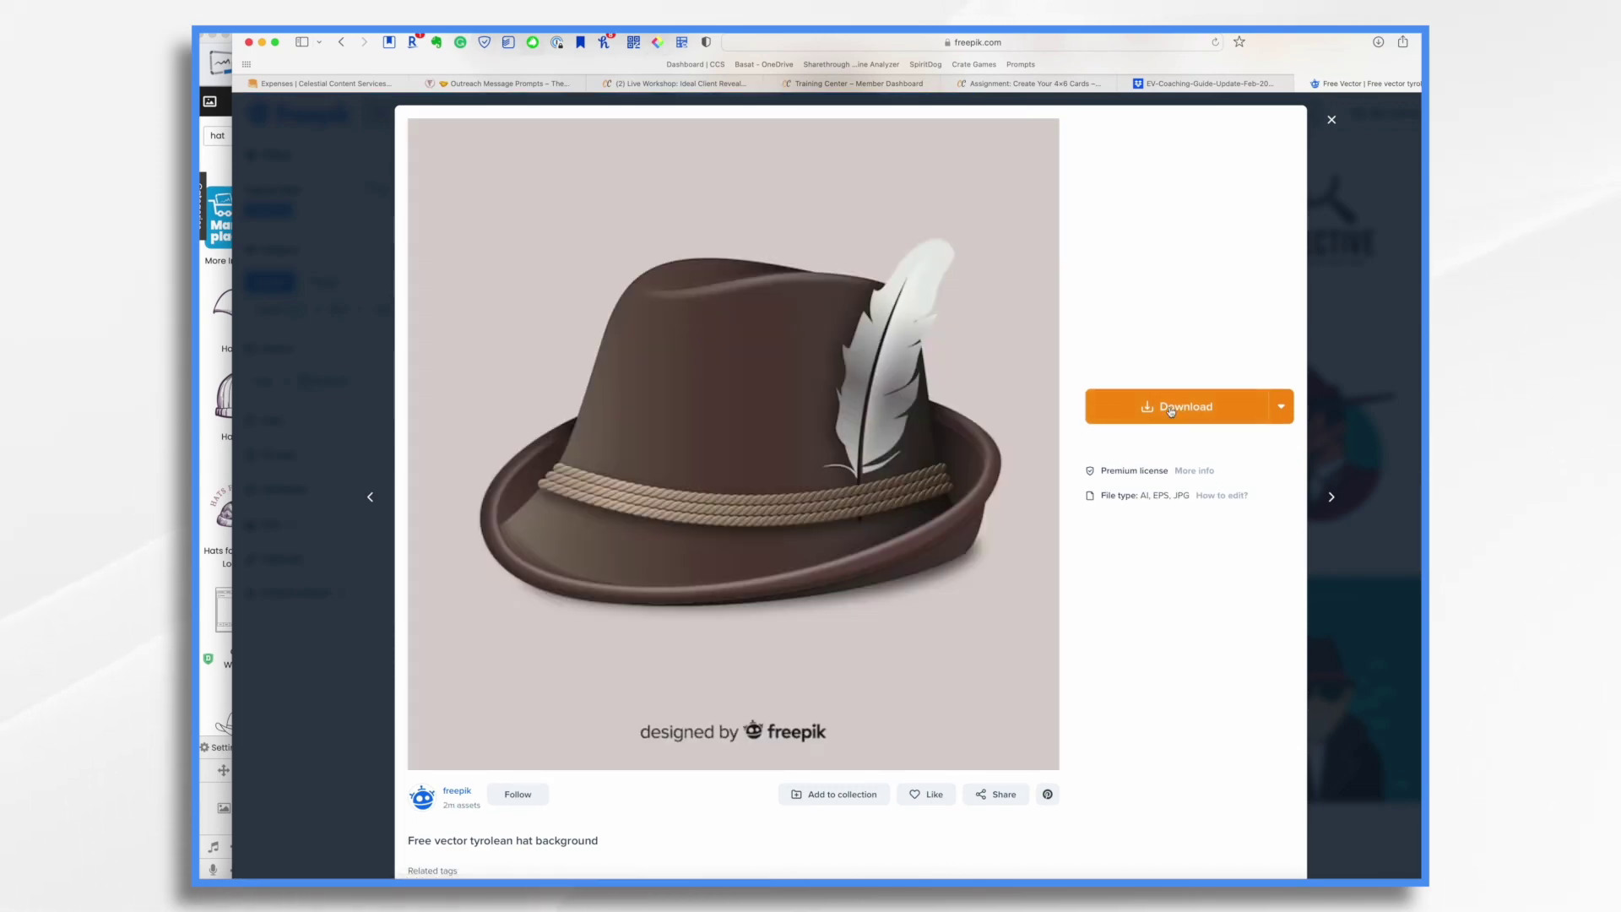
left_click(1172, 409)
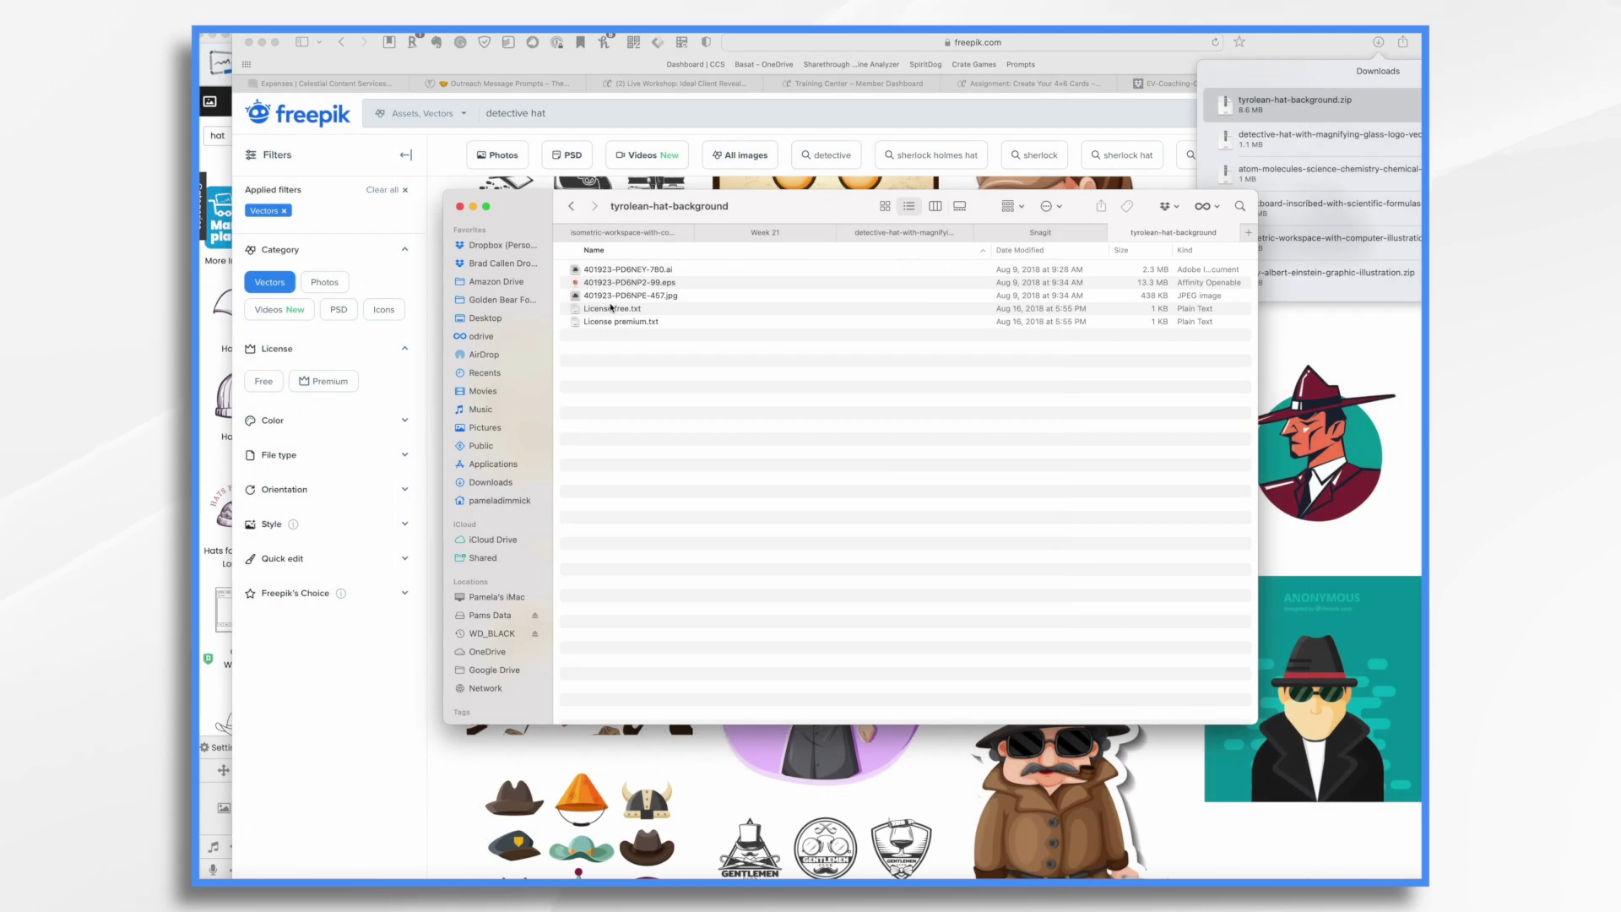
left_click(608, 295)
left_click_drag(609, 296, 1282, 874)
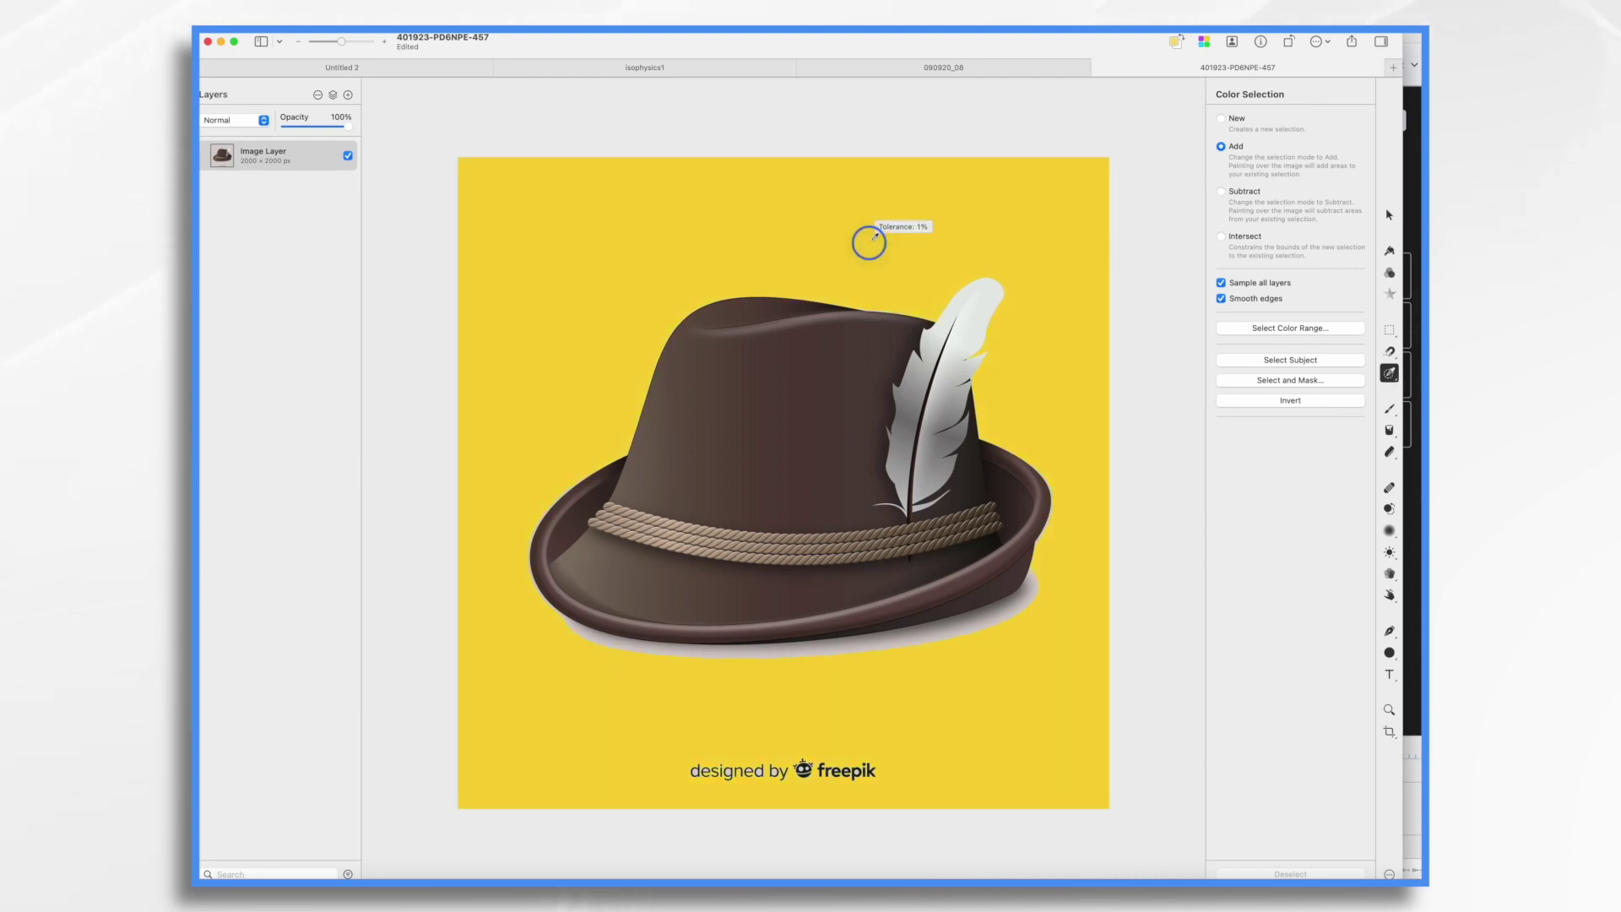
Delete the yellow background and the shadow under the hat using colour selection.
left_click_drag(874, 237, 874, 236)
key("Delete")
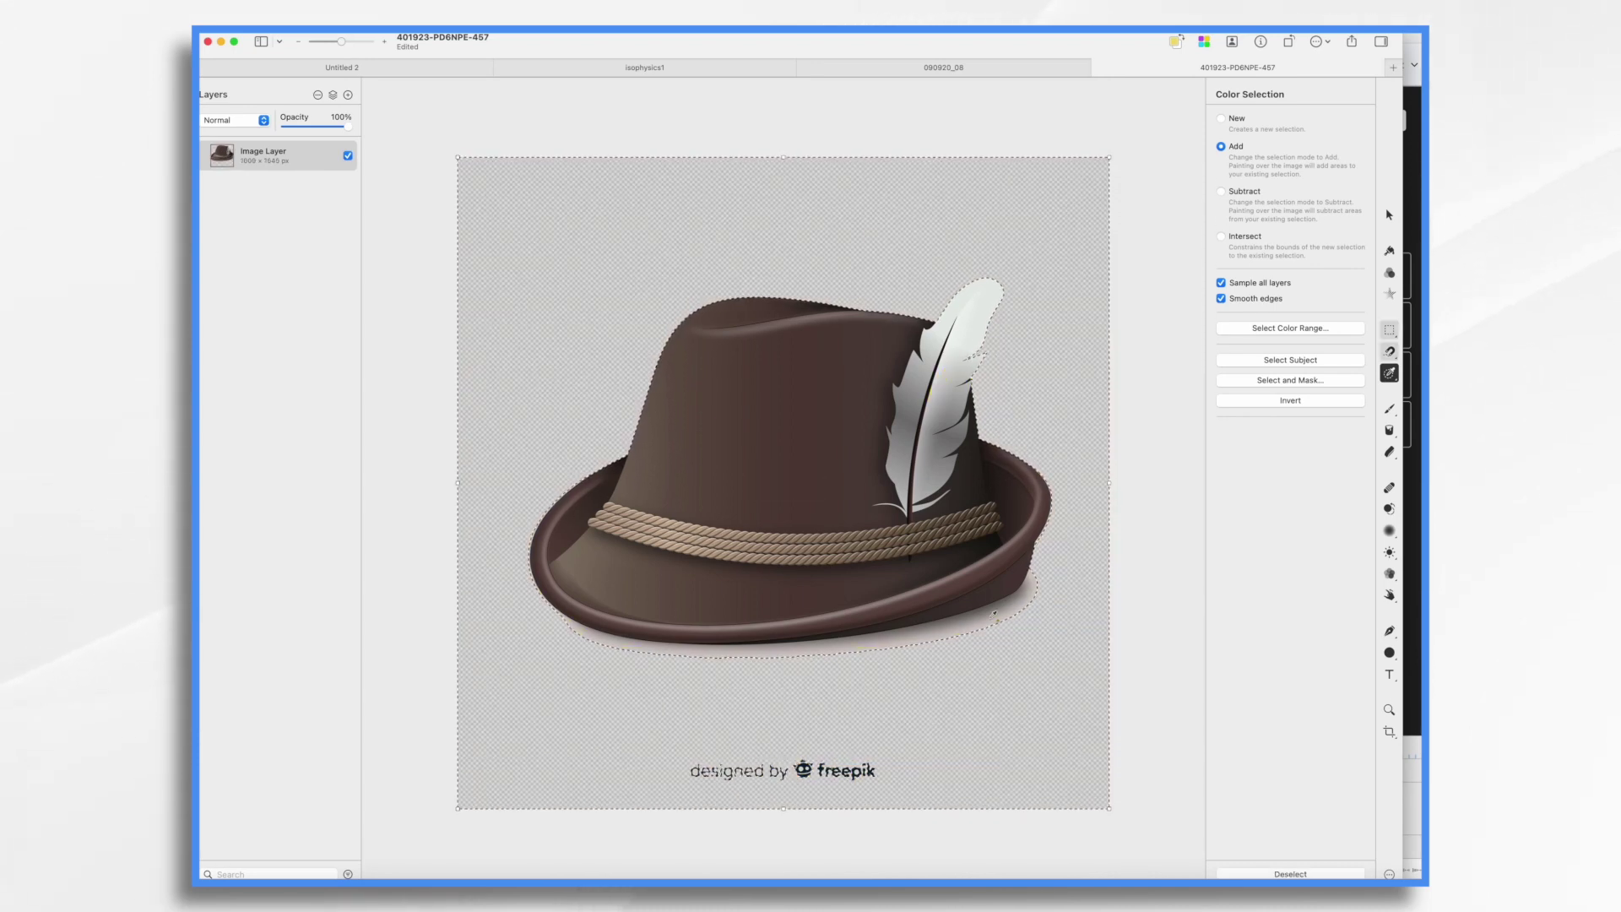
left_click_drag(963, 620, 941, 581)
key("Delete")
Crop the image tightly around the hat's brim and crown, excluding the watermark.
left_click(1389, 732)
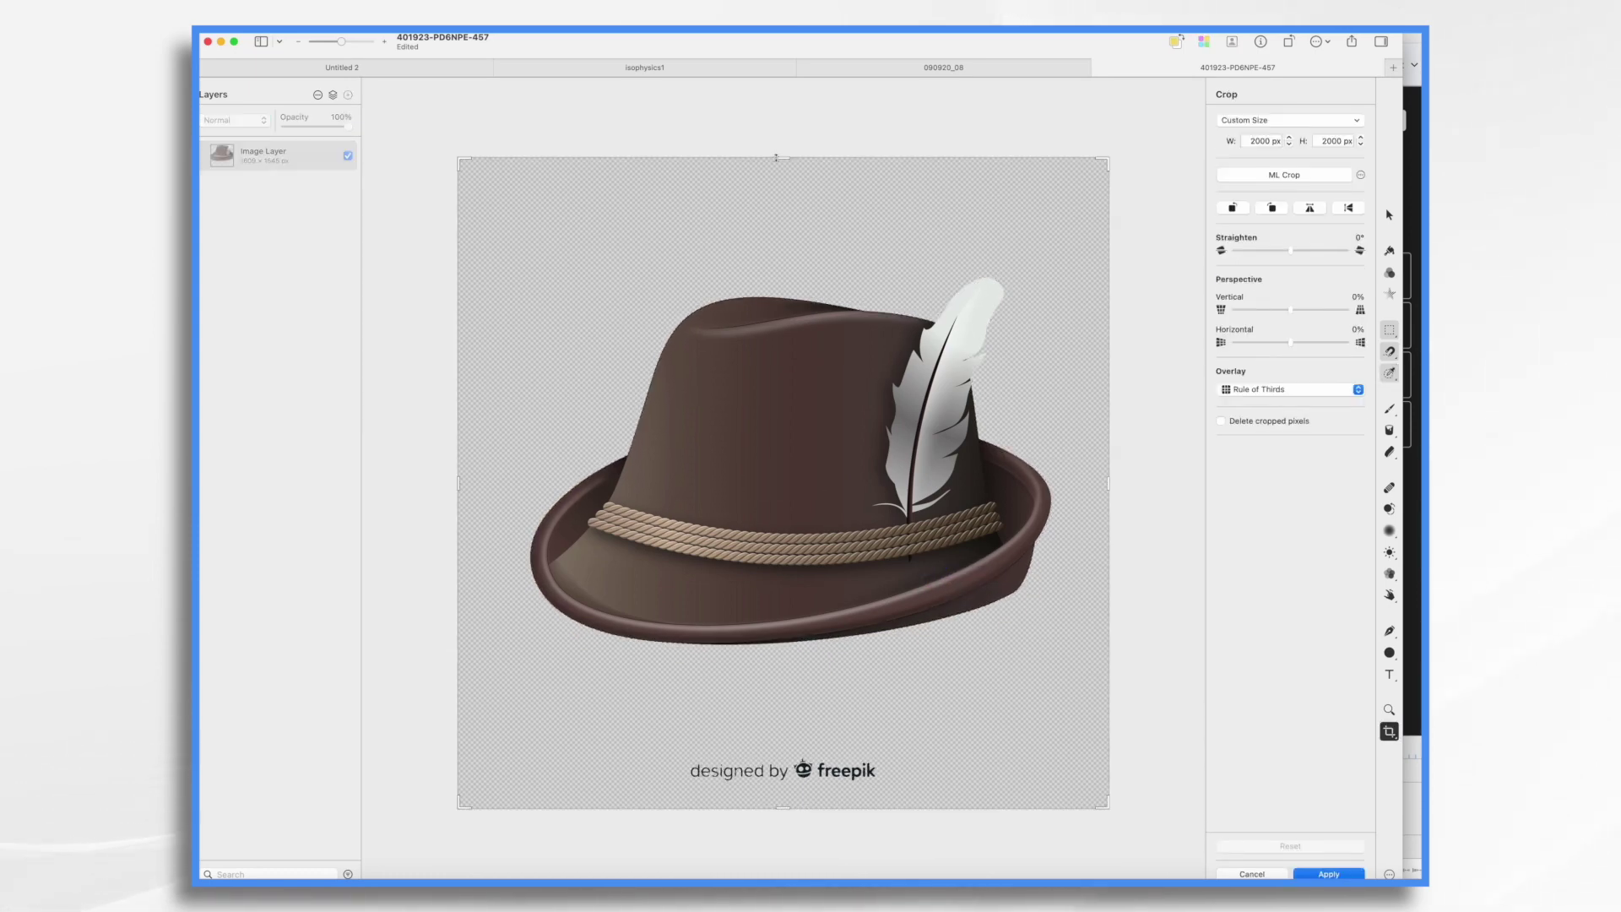
left_click_drag(772, 157, 772, 266)
left_click_drag(783, 809, 788, 660)
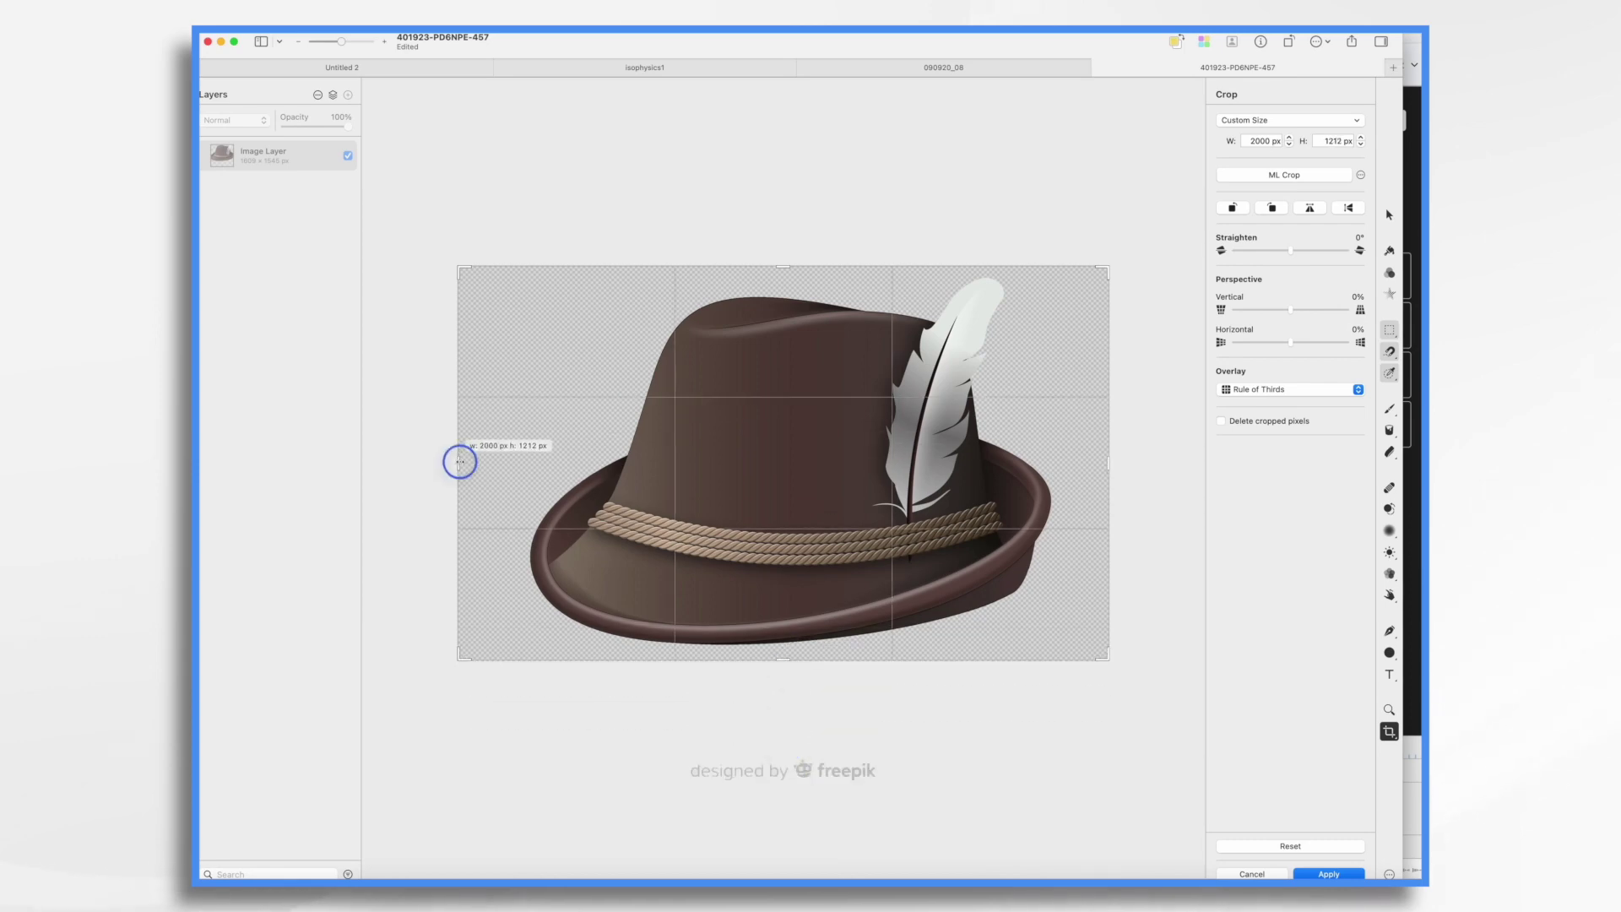
left_click_drag(459, 456, 516, 456)
left_click_drag(1111, 456, 1061, 456)
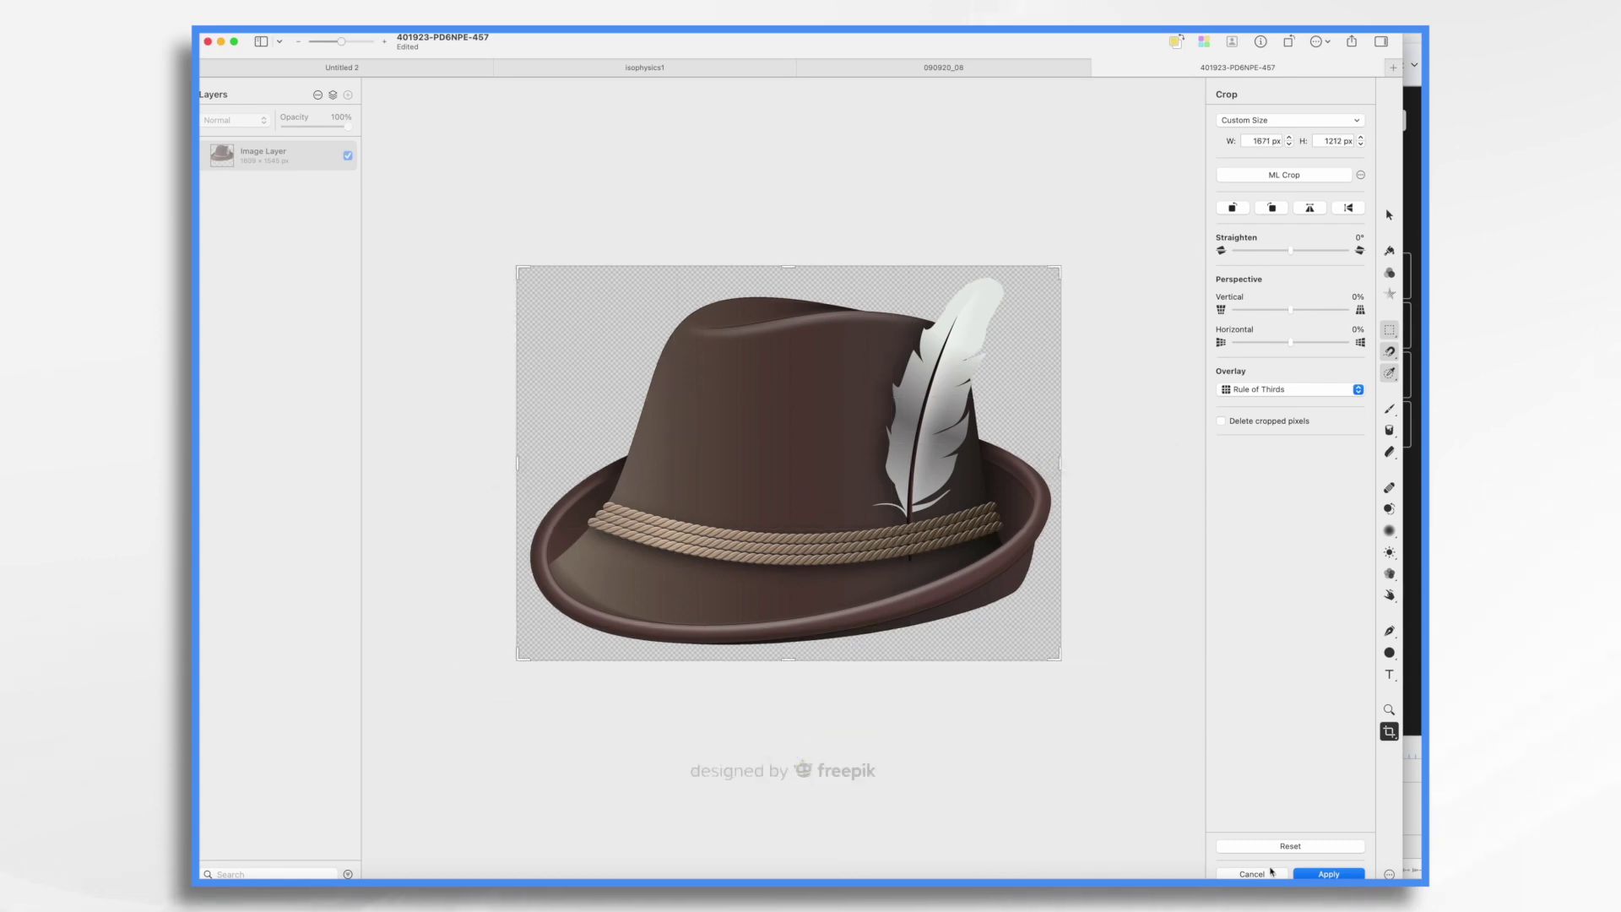
left_click(1322, 874)
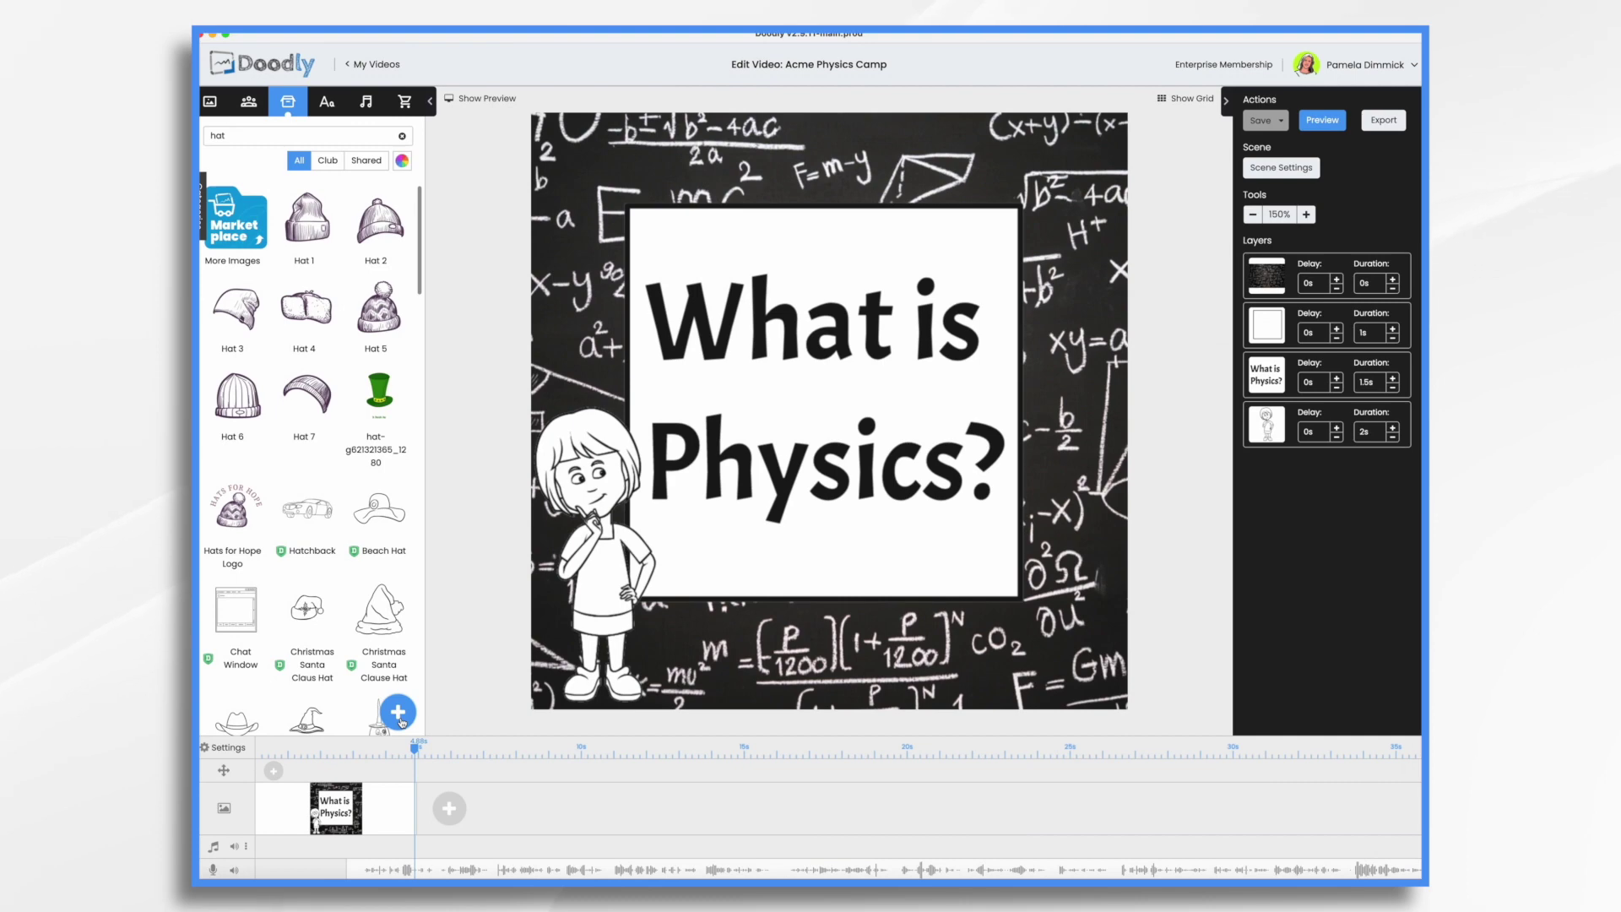
Upload the hat PNG as a new detective hat prop.
left_click(398, 714)
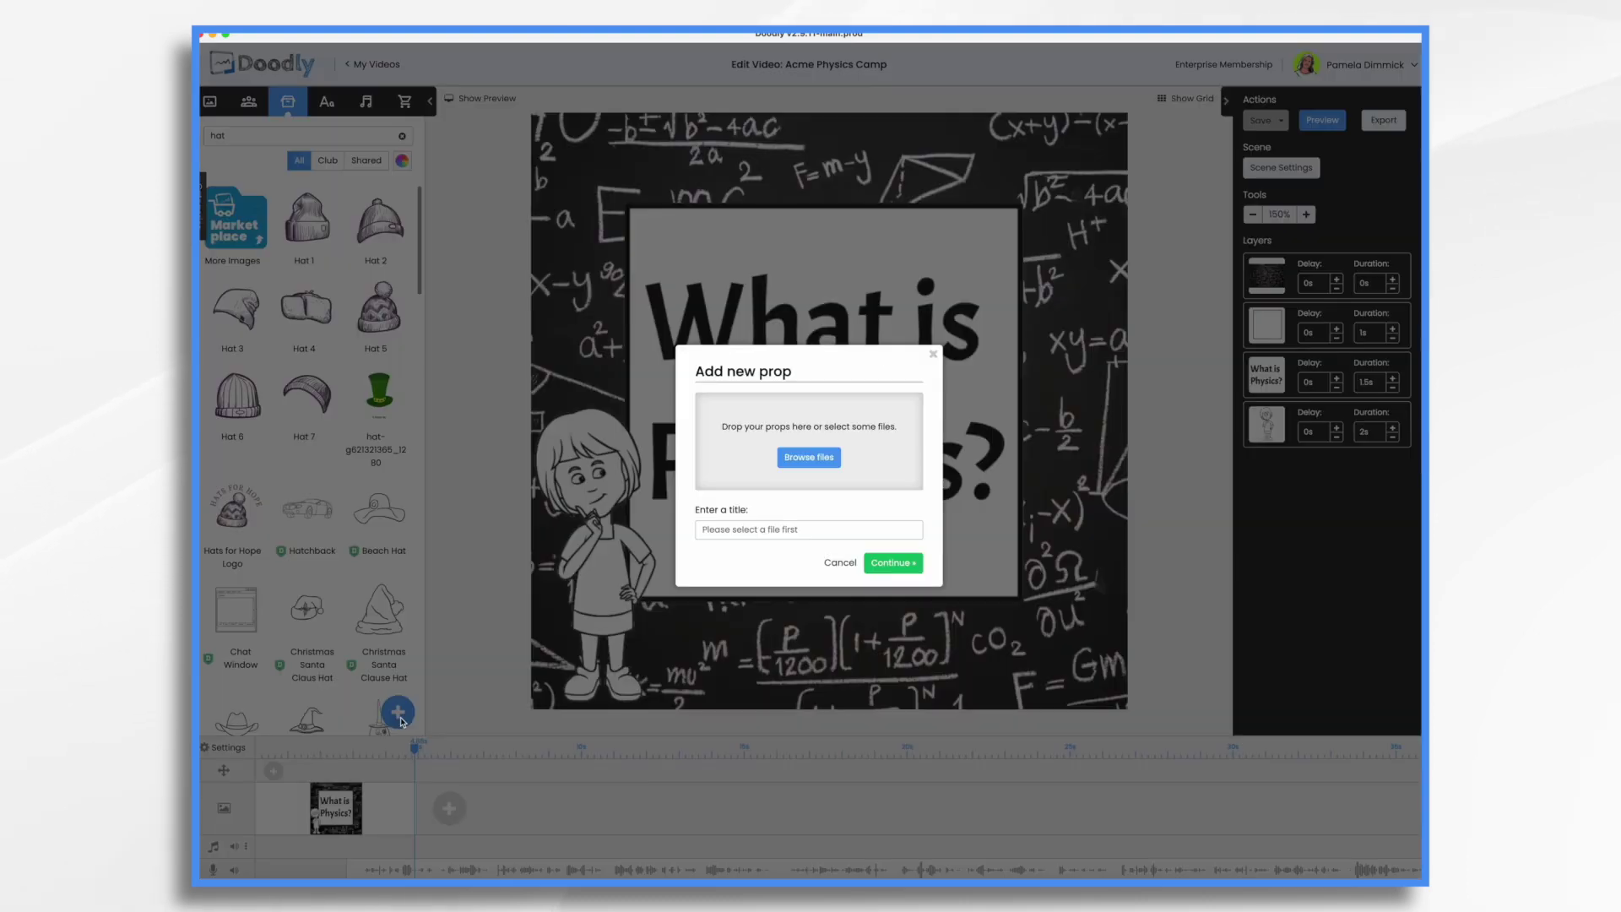
left_click_drag(1394, 473, 773, 456)
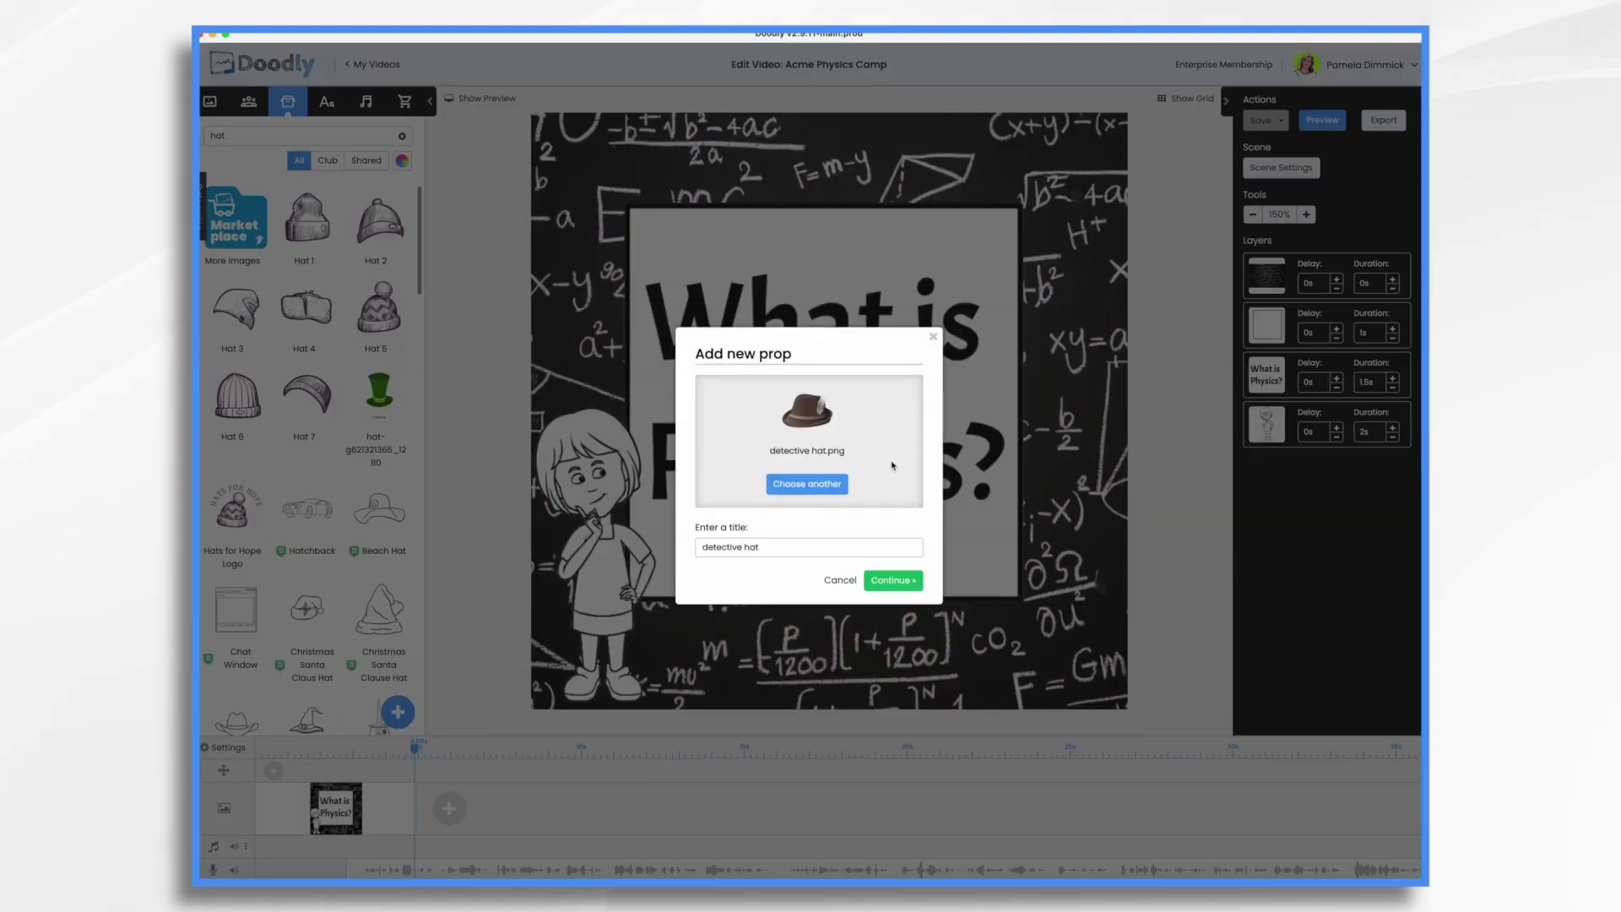
left_click(893, 563)
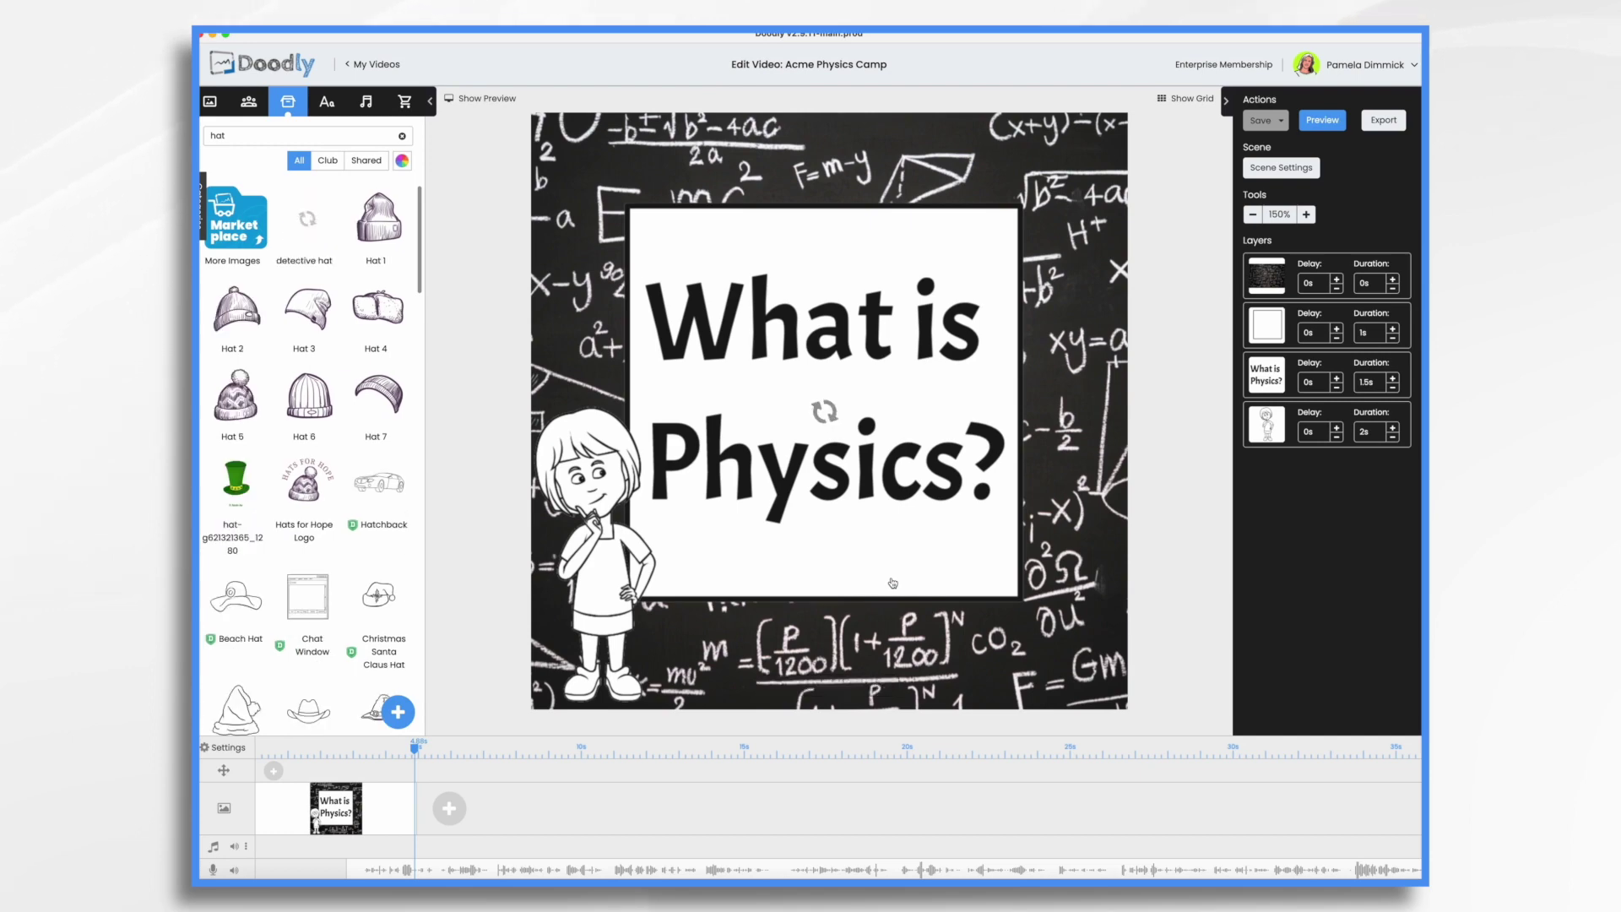
Place the hat on the girl's head, shrunk and tilted.
left_click(860, 394)
left_click_drag(977, 505, 773, 362)
left_click_drag(682, 310, 591, 414)
left_click_drag(694, 413, 648, 392)
Search the image library for 'magn' to find magnifier images.
double_click(214, 135)
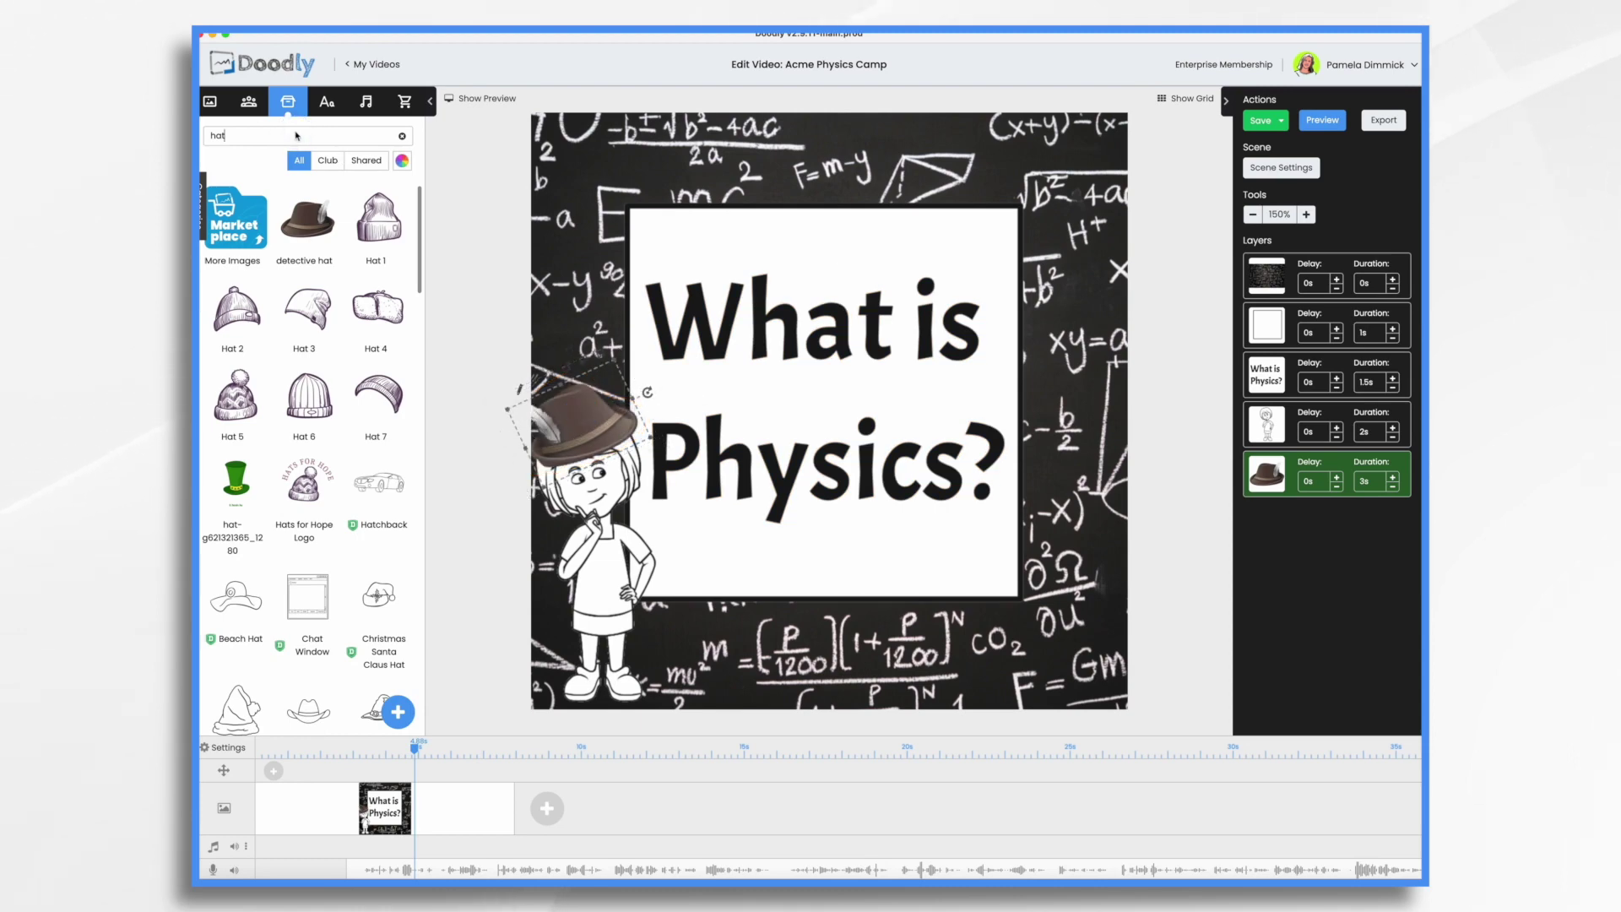
type("h")
key("BackSpace")
type("magn")
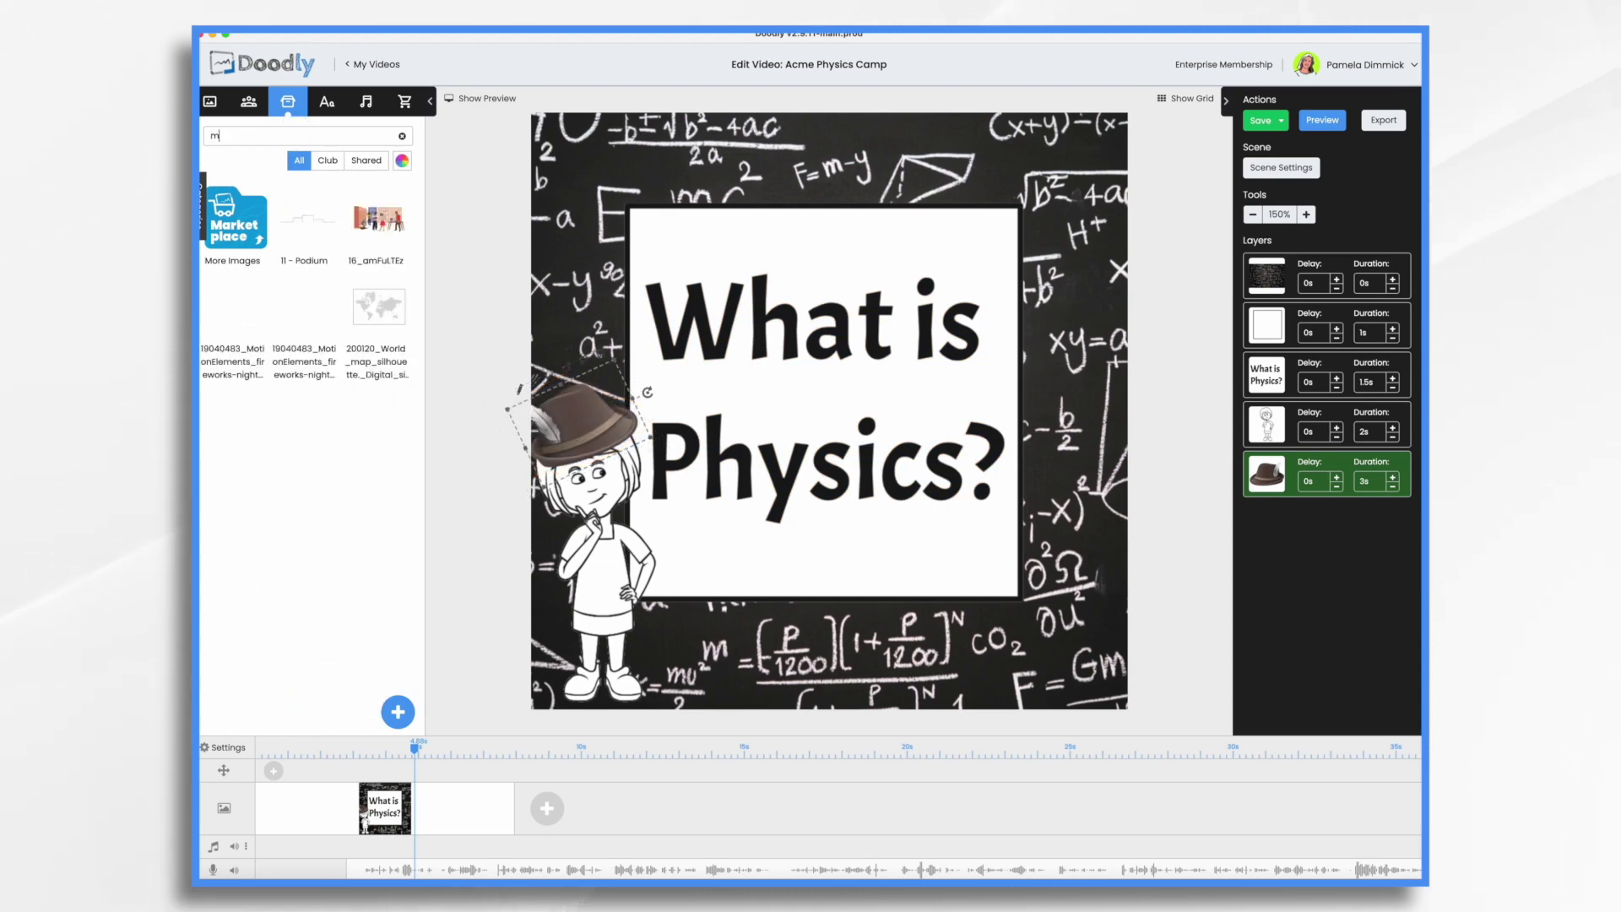
Set the detective hat's Reveal Mode to Fade and save the change.
left_click(521, 391)
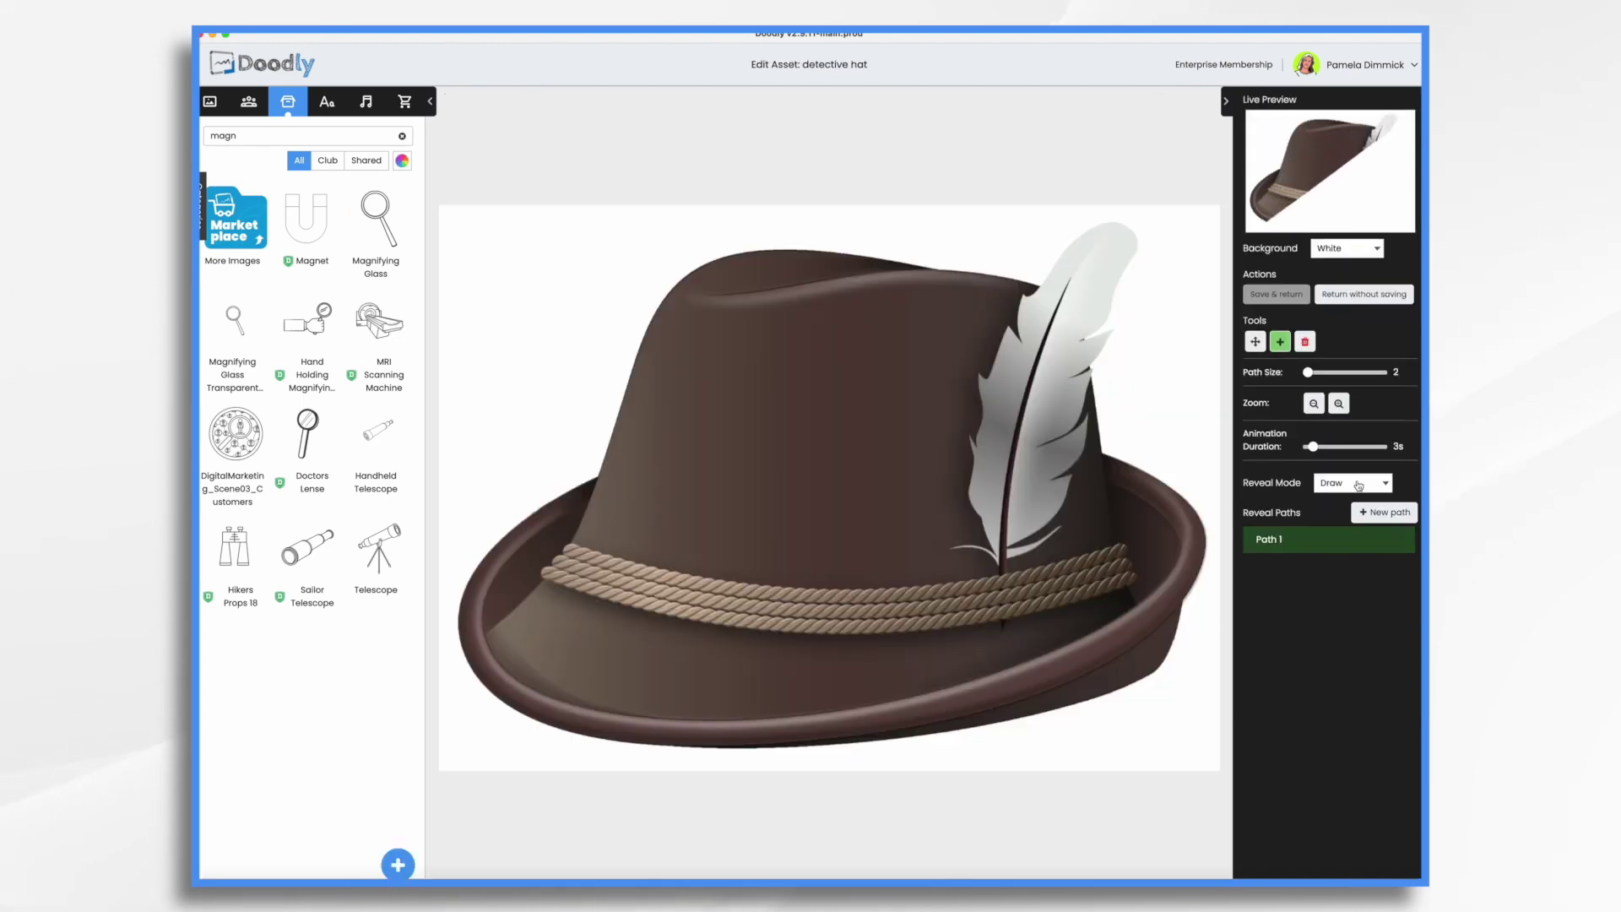
left_click(1343, 483)
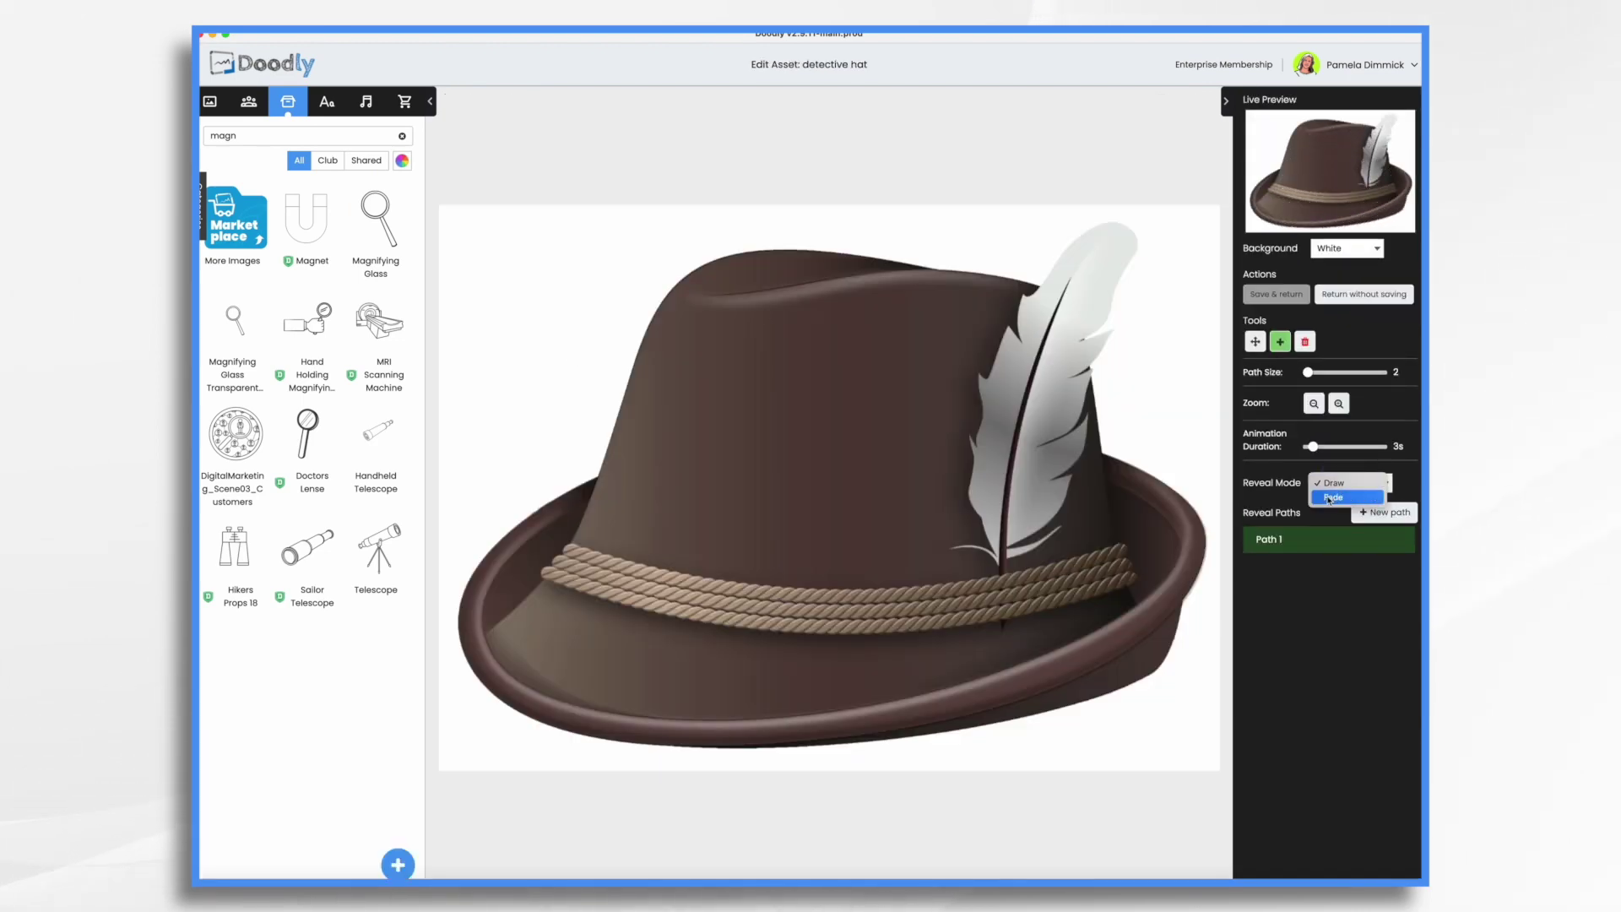
left_click(1332, 498)
left_click(1270, 296)
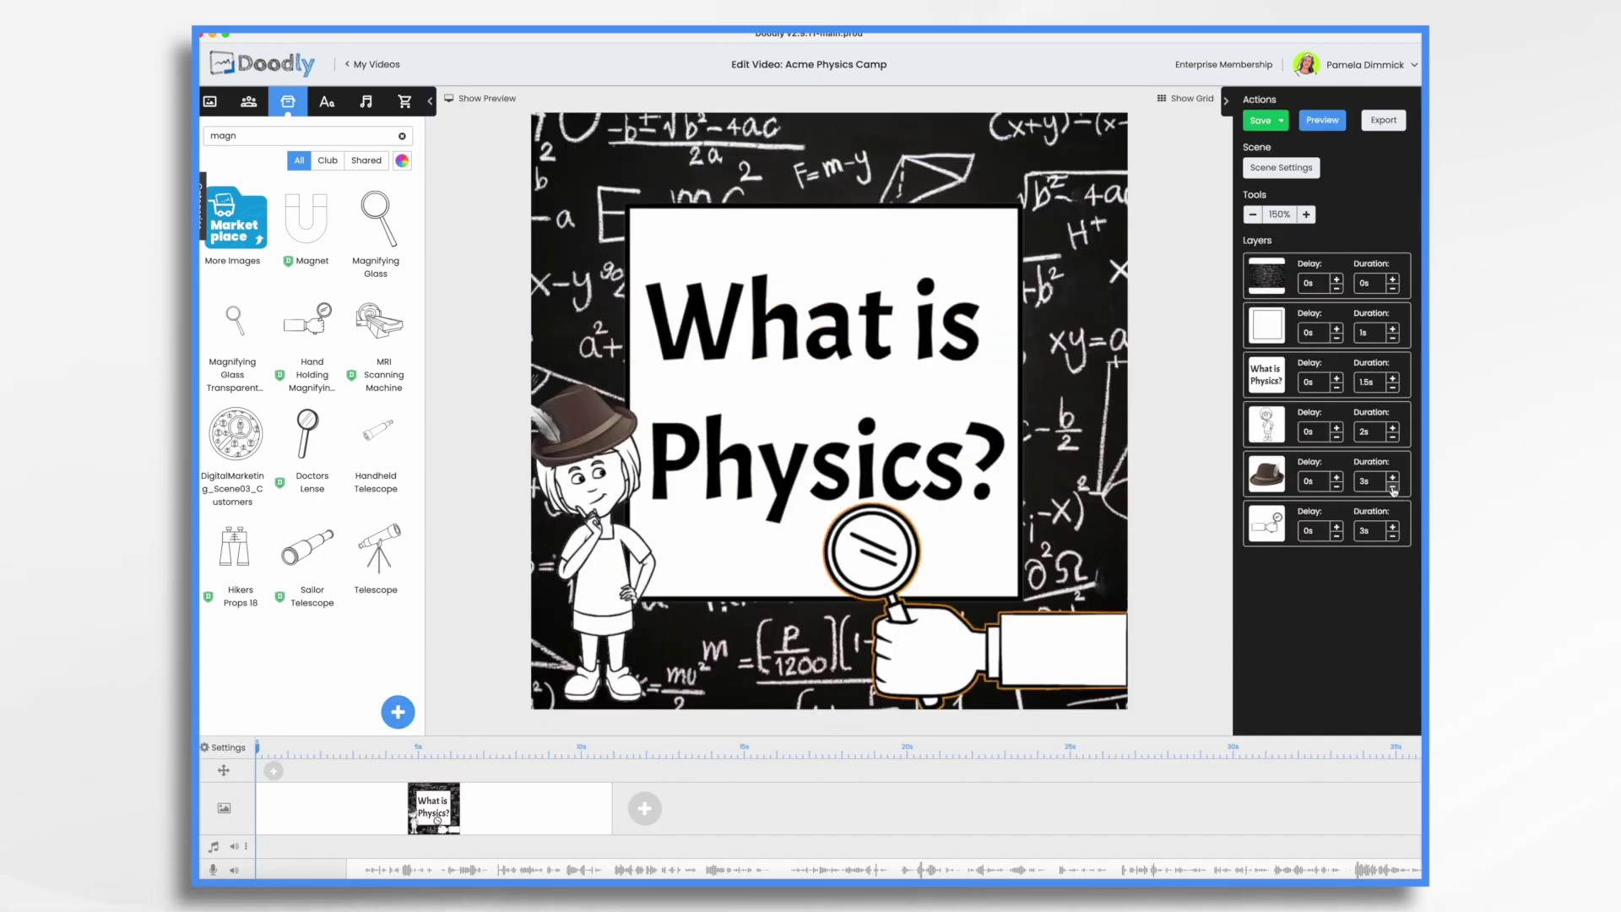
Shorten the hat's duration to 1s and the magnifier hand's to 2s.
left_click(1393, 487)
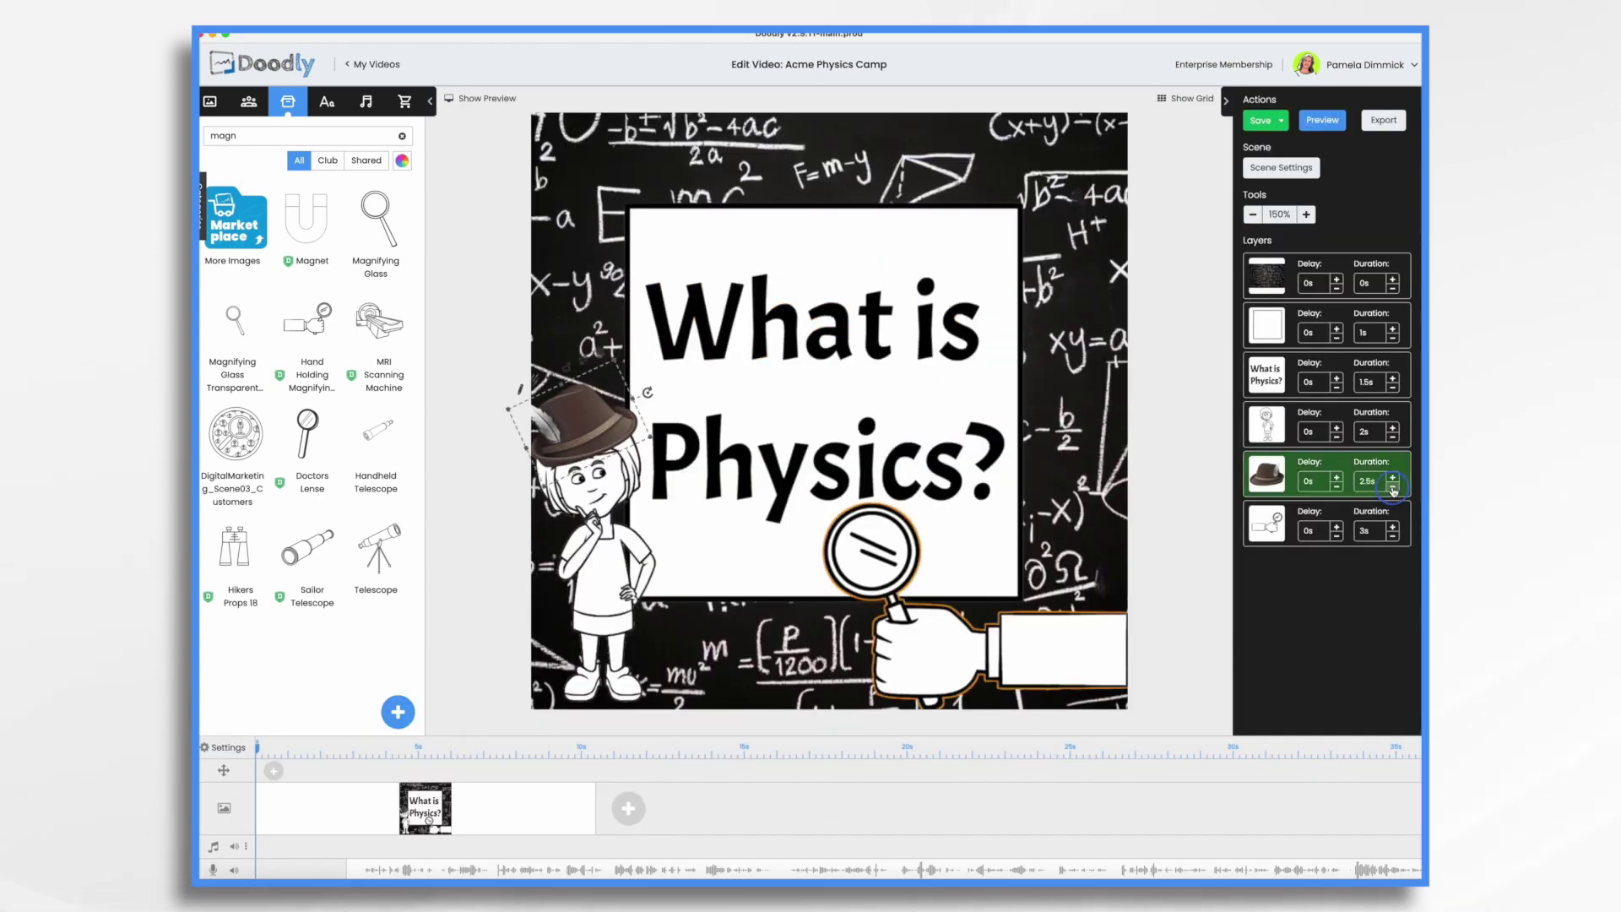
left_click(1394, 487)
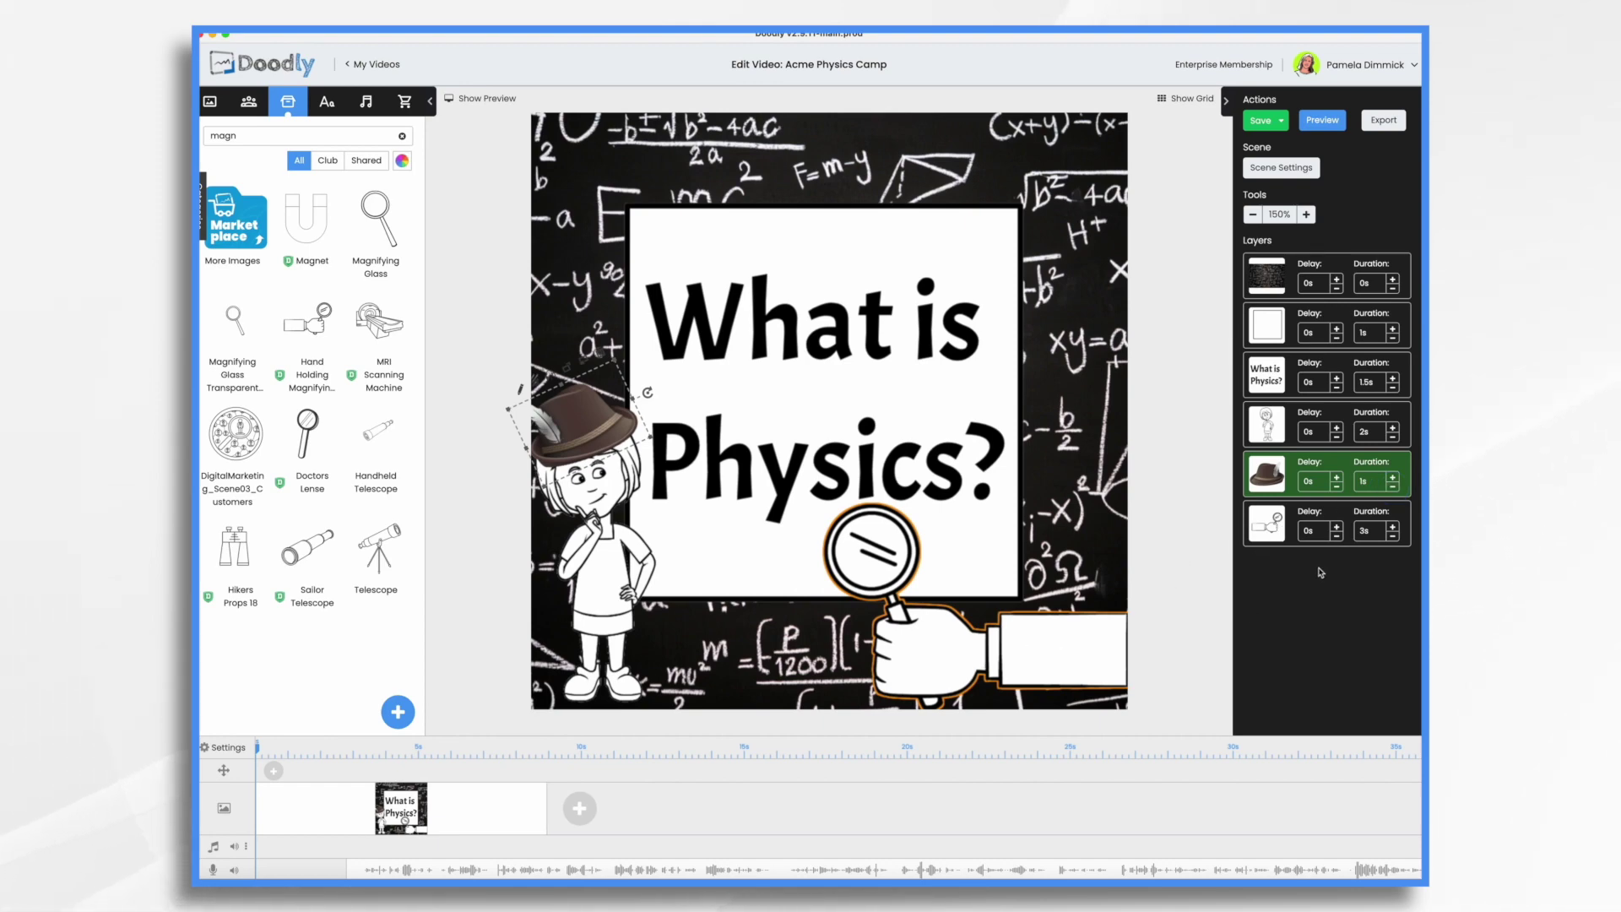
left_click(1394, 536)
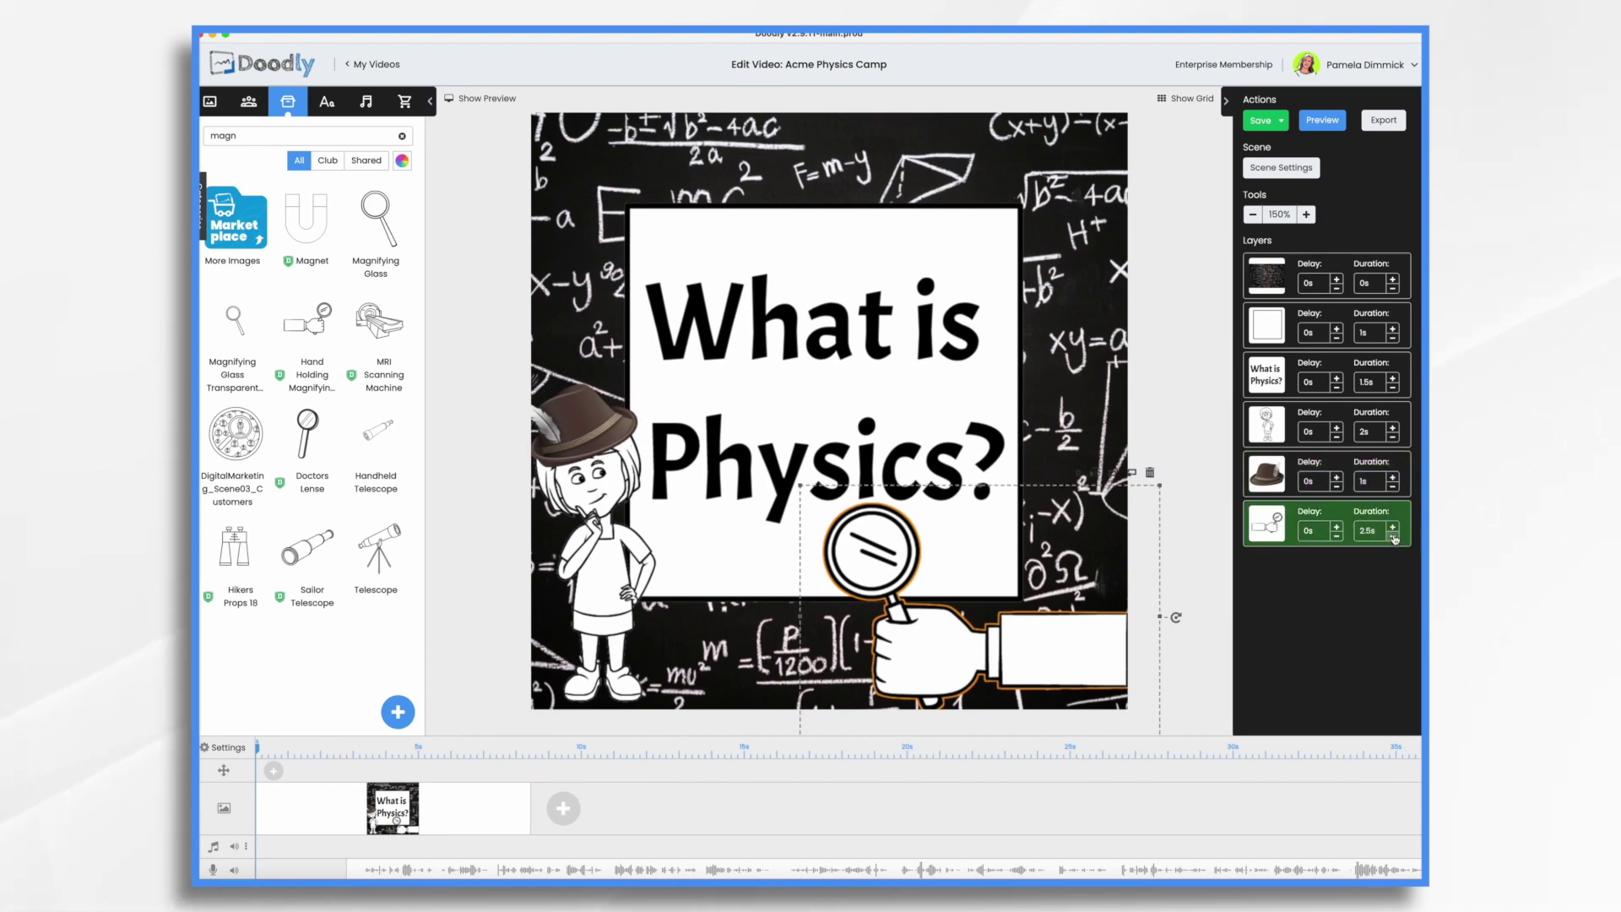
left_click(1394, 536)
Preview the scene side by side and apply its scene settings.
left_click(517, 749)
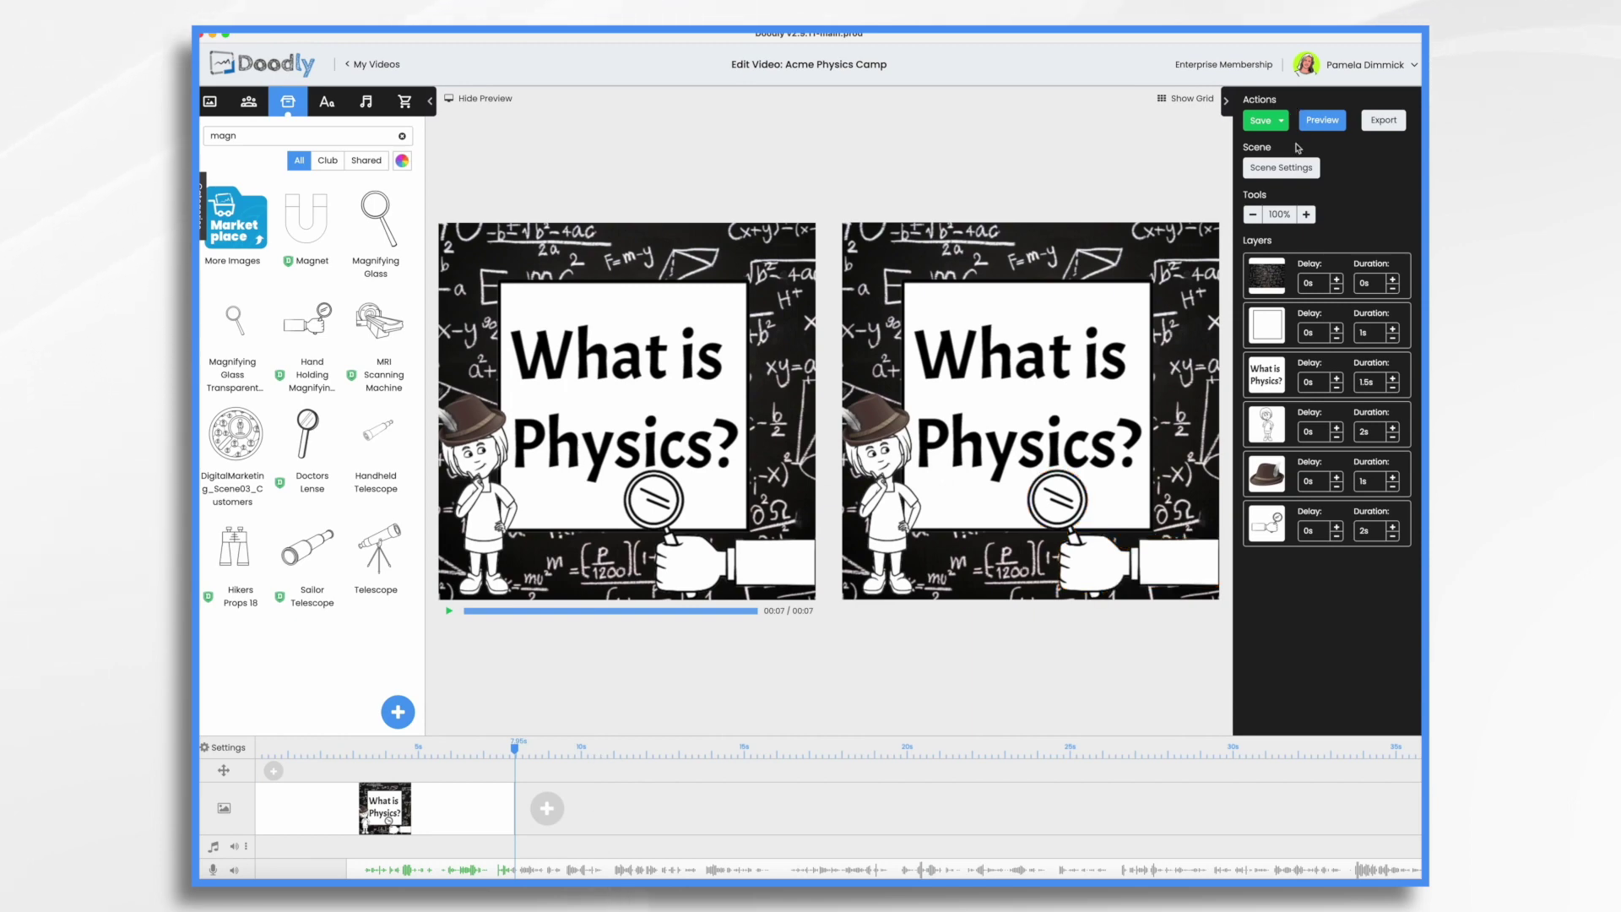
left_click(1293, 173)
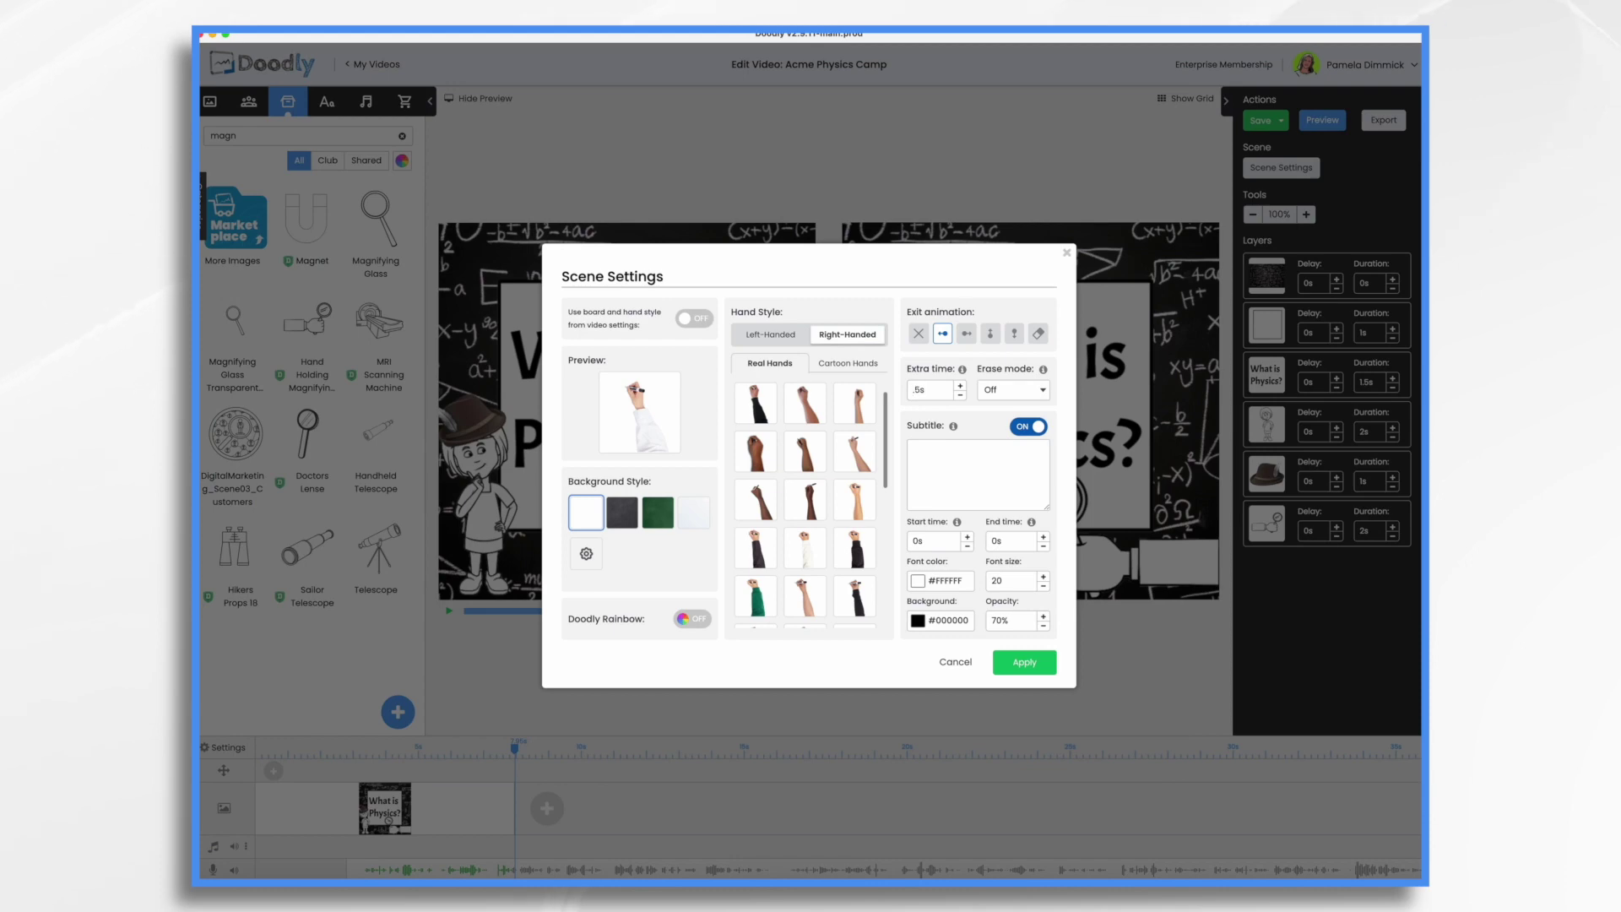
left_click(1032, 663)
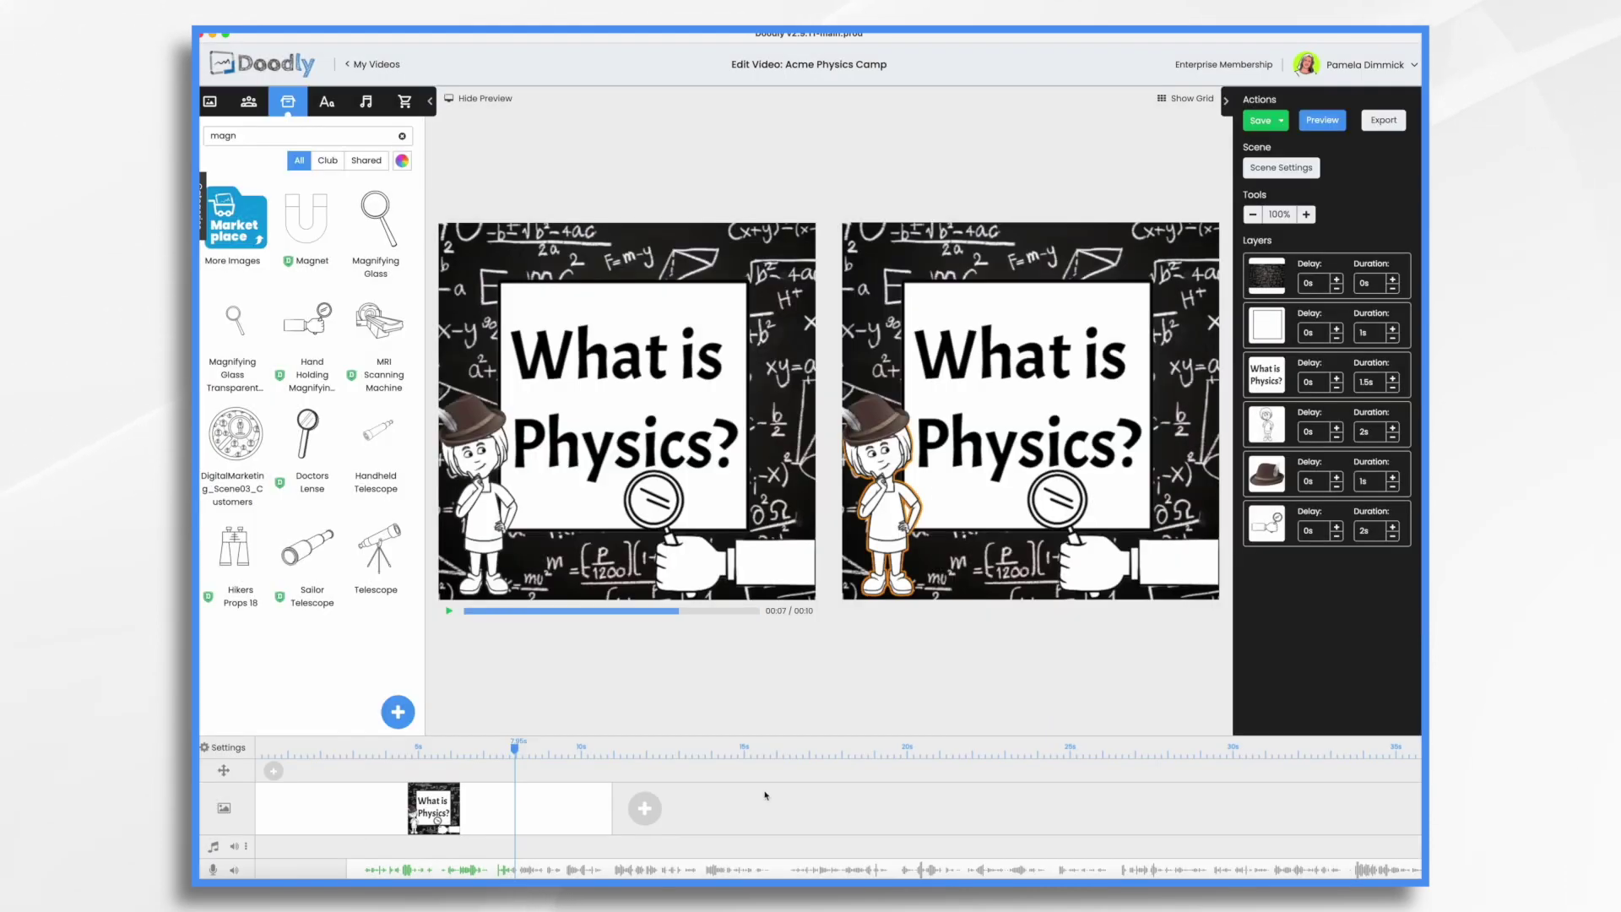
Add a new scene with a basketball and a fridge at the right.
left_click(644, 809)
type("ball")
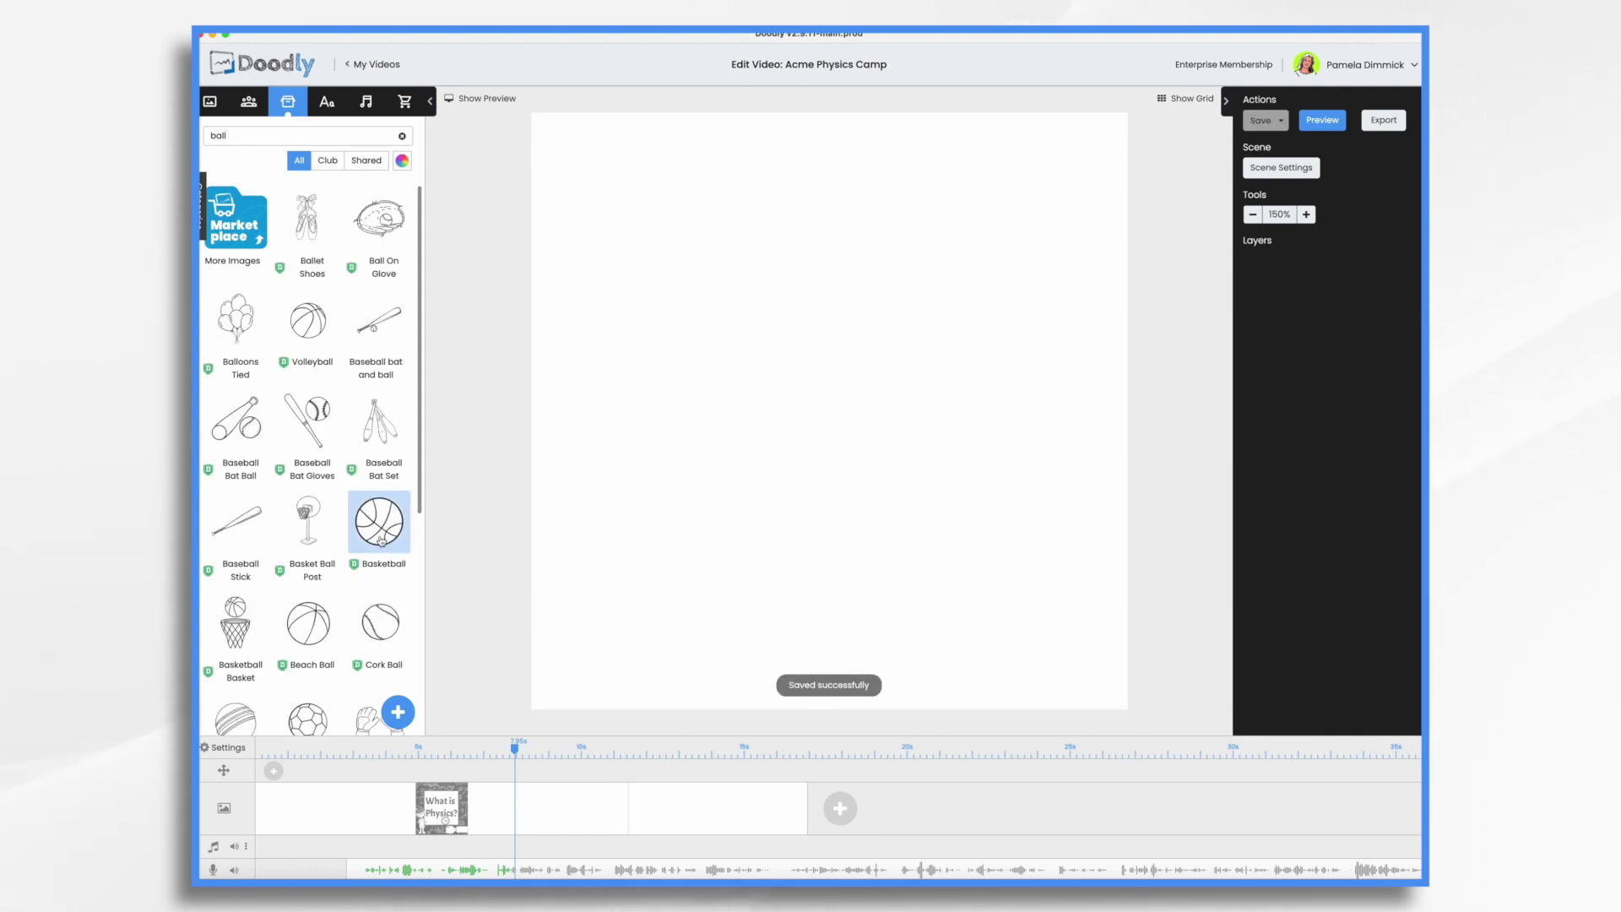
left_click_drag(381, 541, 649, 471)
key("BackSpace")
key("BackSpace")
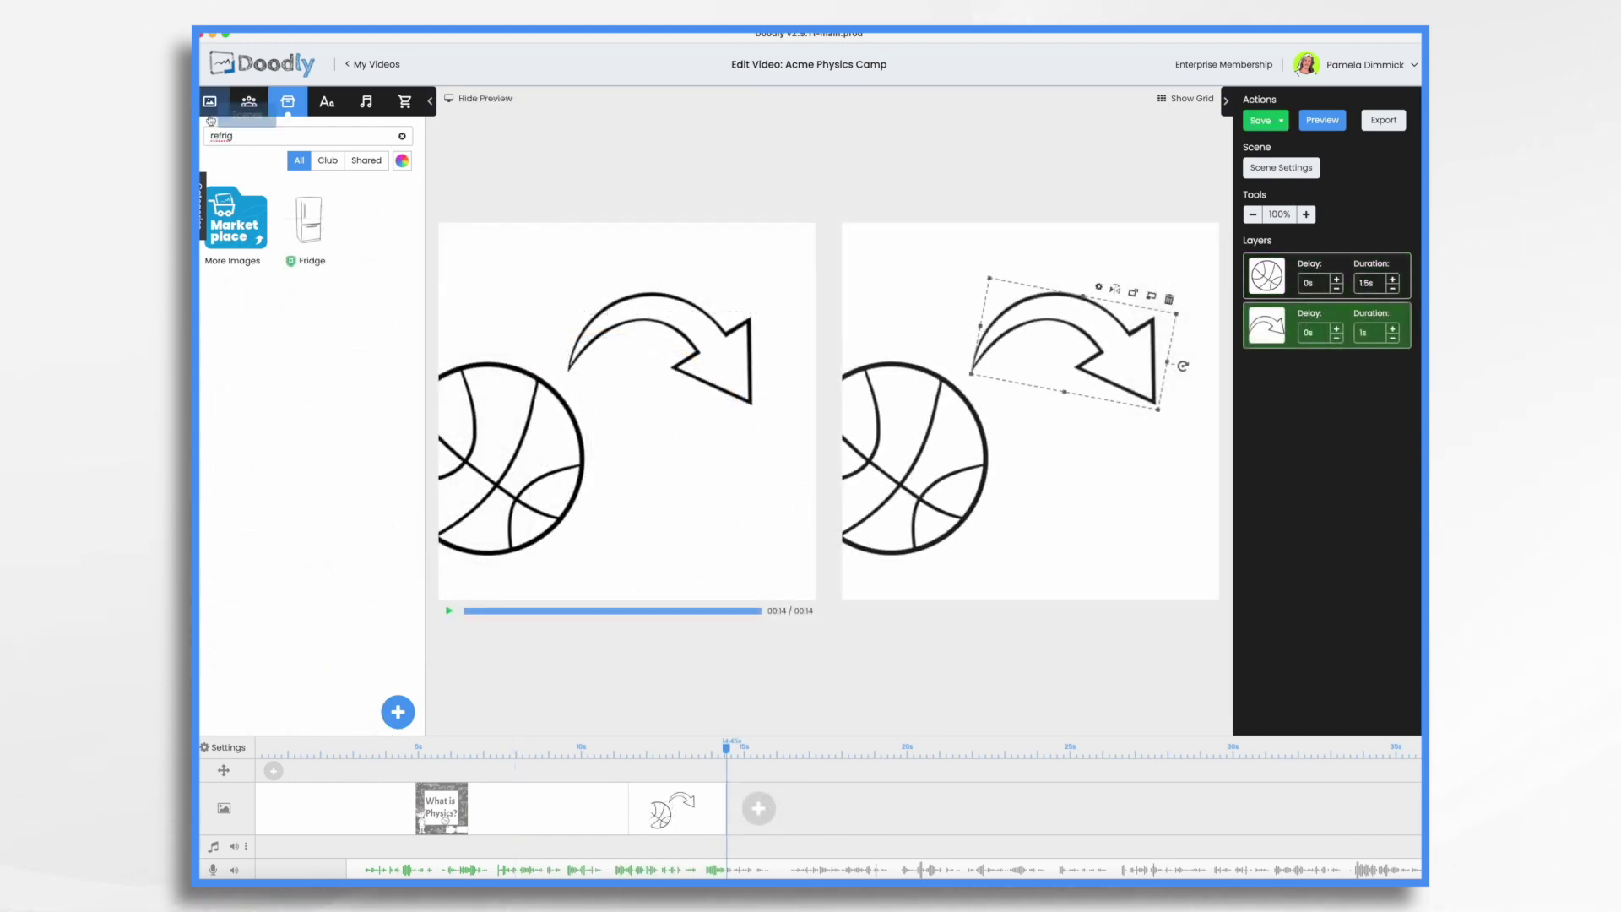
mouse_move(312, 226)
left_mouse_down()
mouse_move(1016, 472)
mouse_move(1101, 525)
mouse_move(1078, 471)
mouse_move(1075, 483)
left_mouse_up()
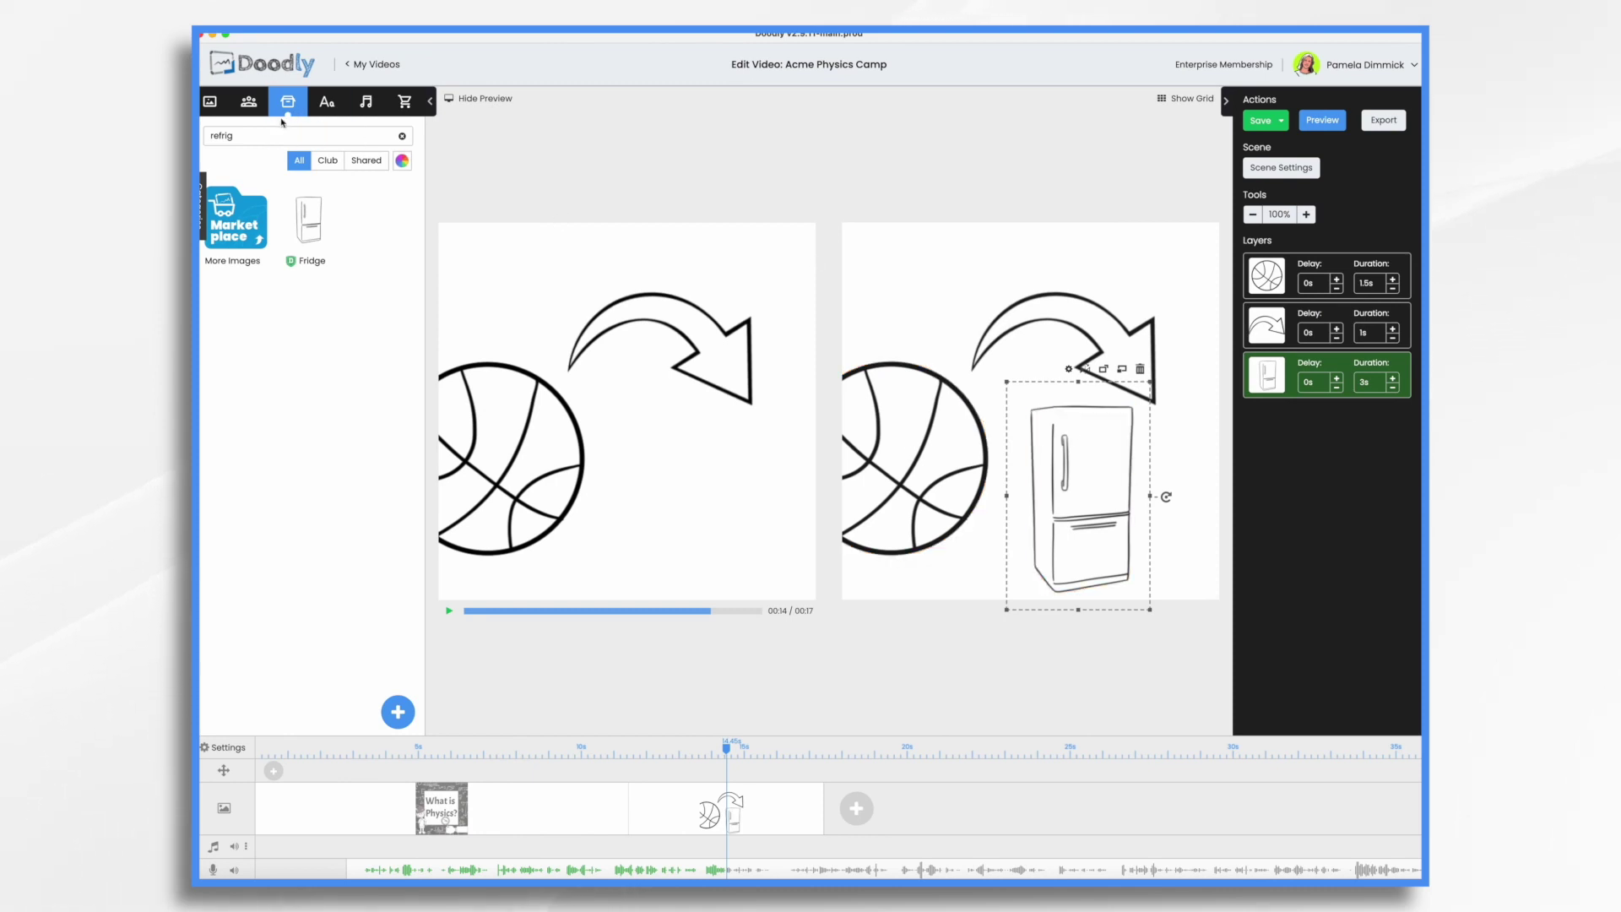
Search 'ball' again and put the cork ball onto the fridge.
key("BackSpace")
key("BackSpace")
key("BackSpace")
type("ball")
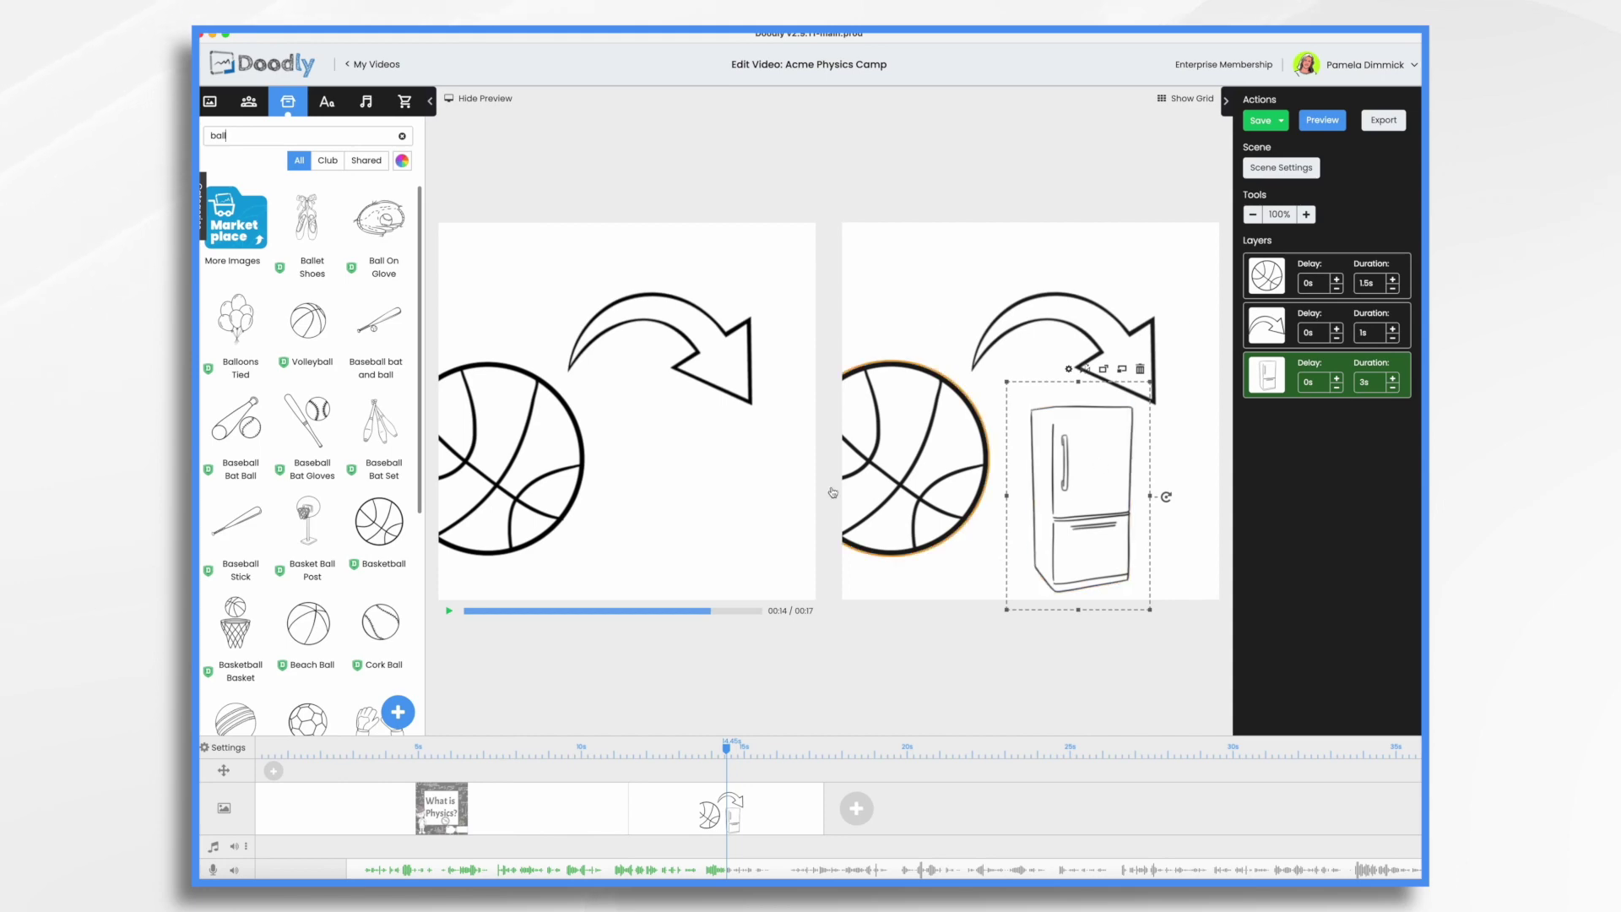
left_click_drag(380, 623, 1089, 461)
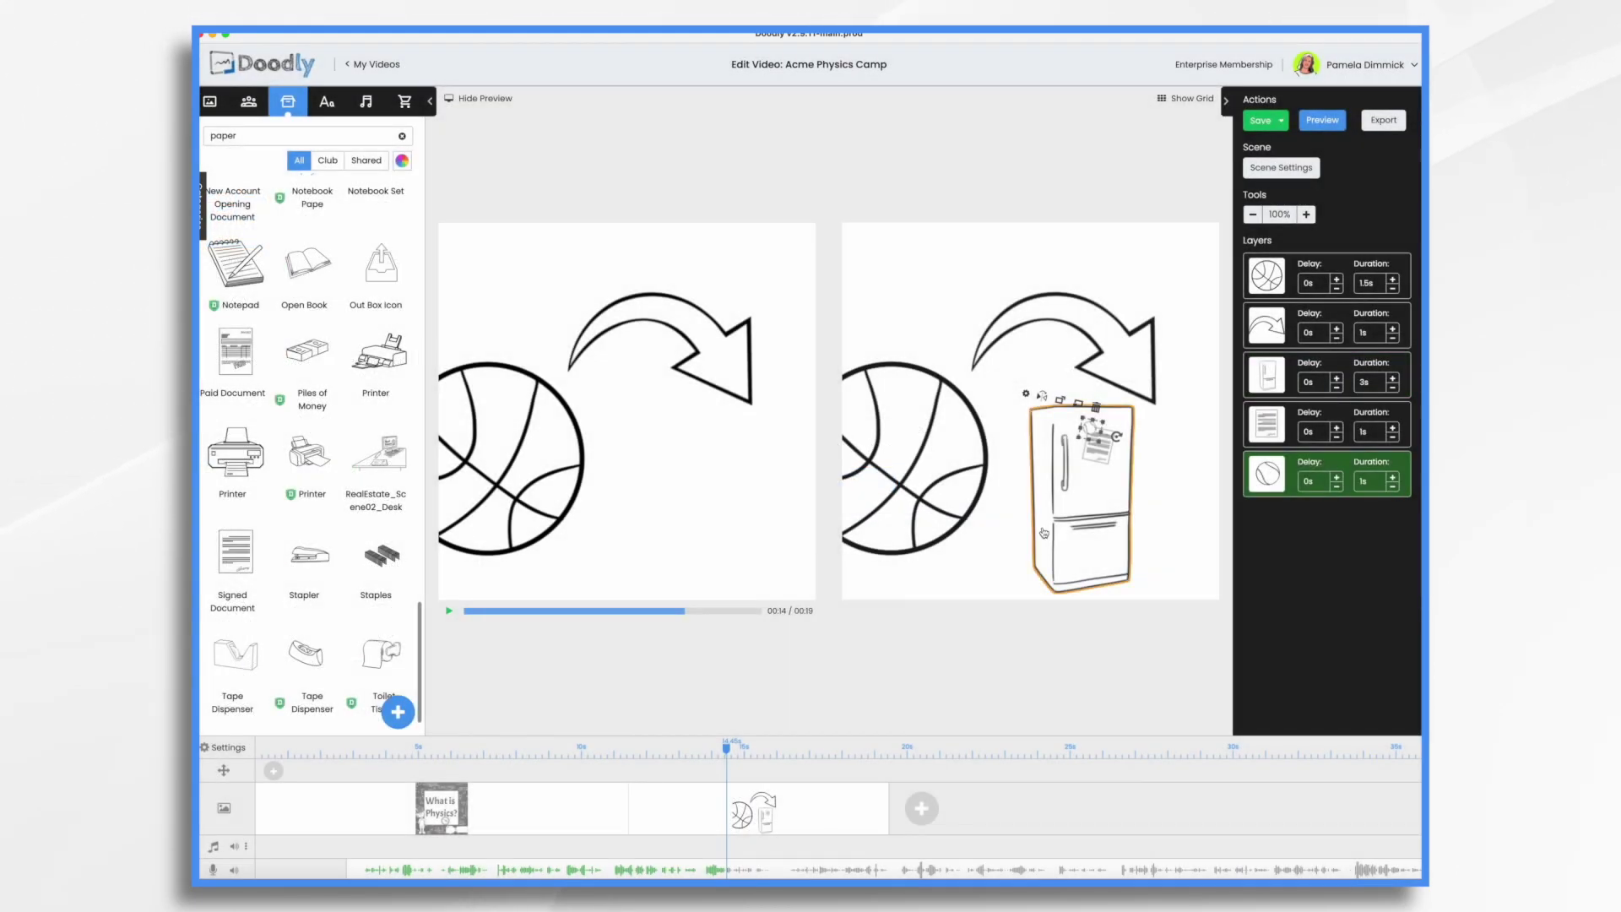
left_click(620, 751)
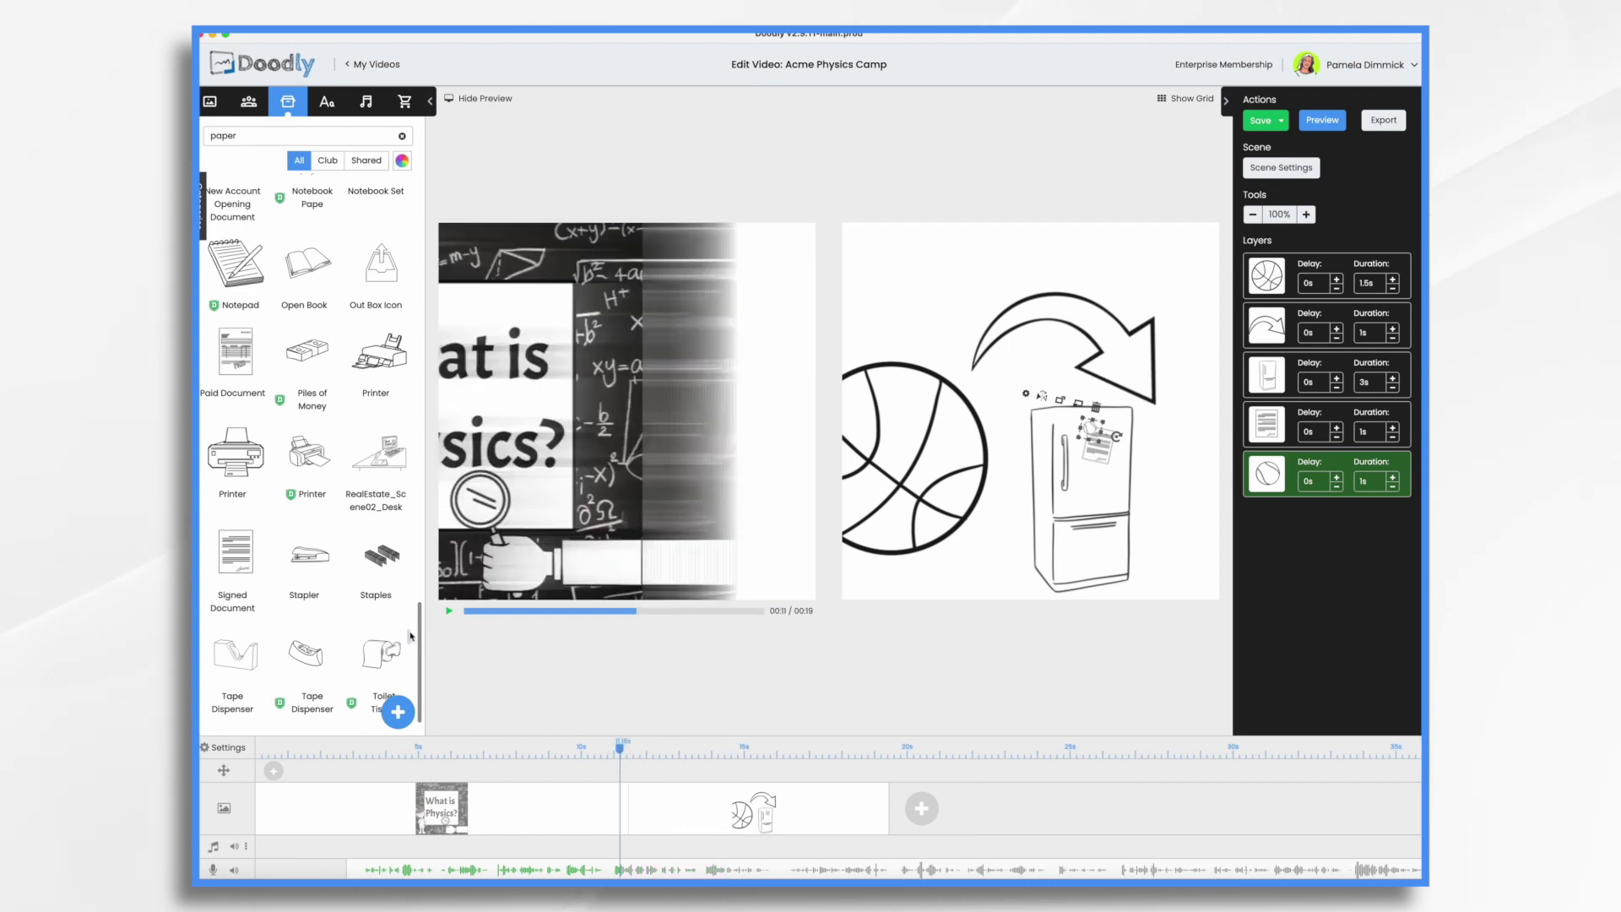
Preview from the transition and shorten the fridge's drawing time to 1 second.
left_click(453, 611)
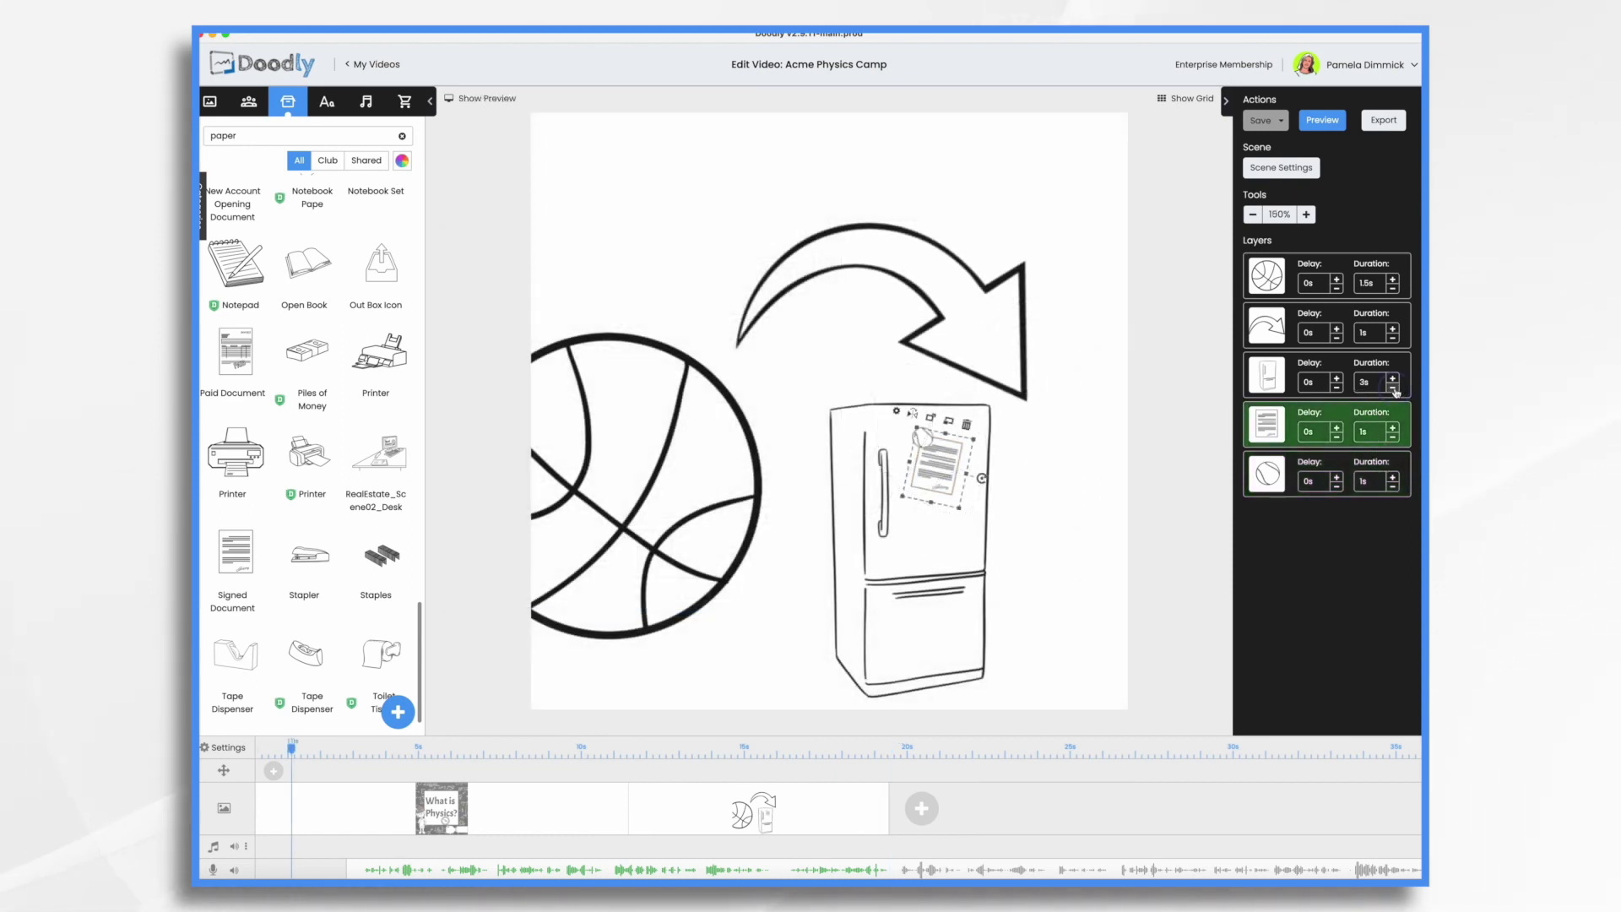
double_click(1394, 388)
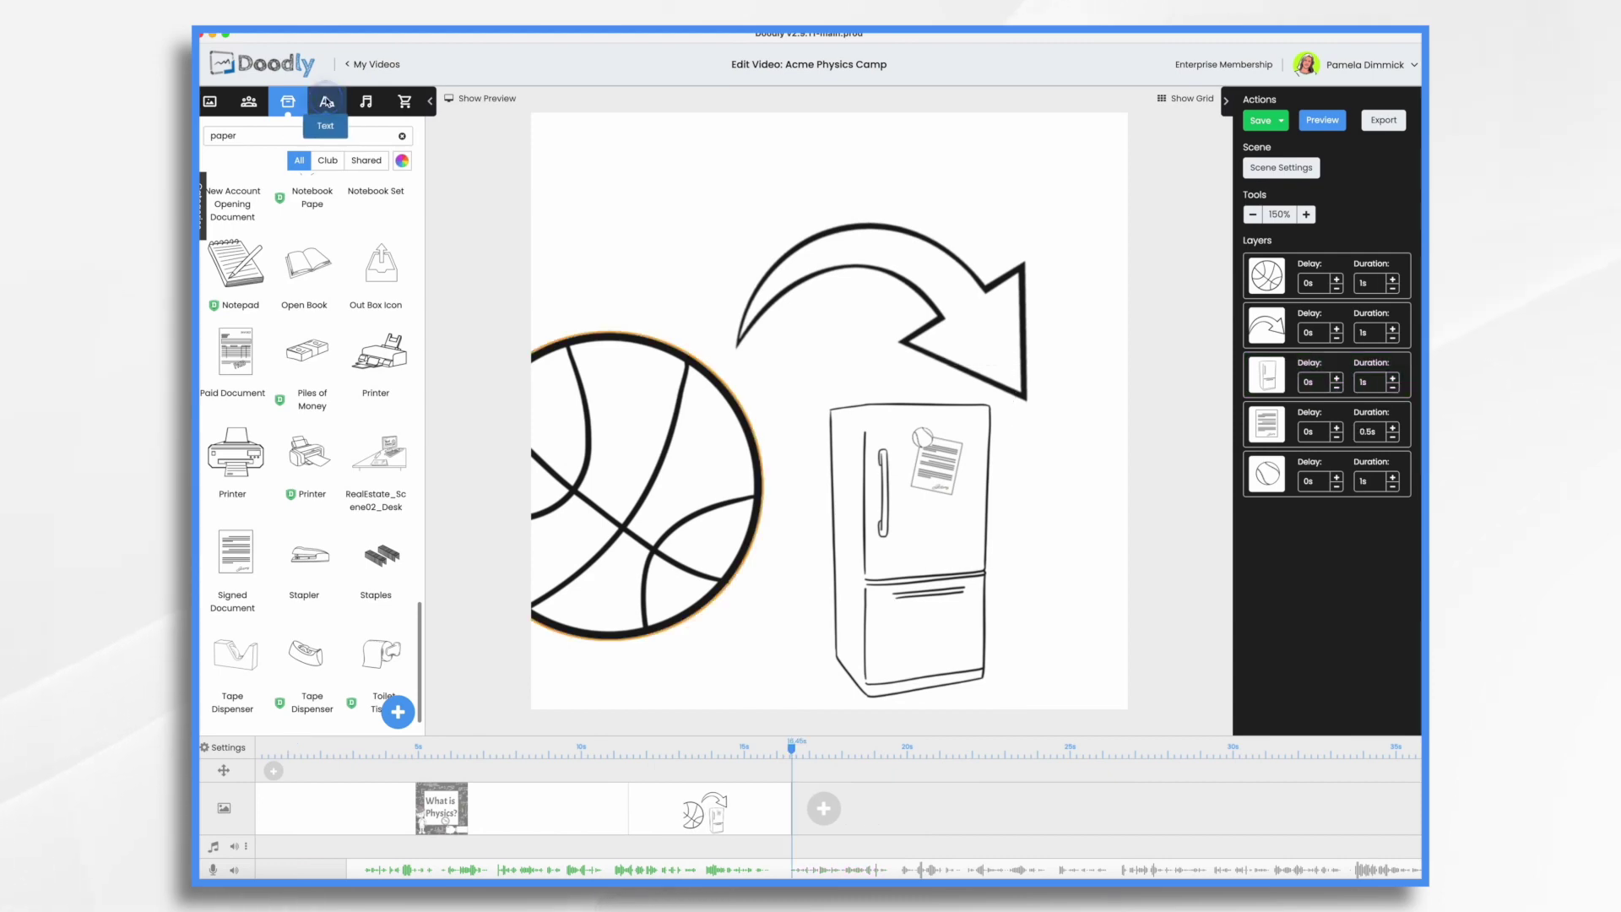
left_click(327, 101)
Add a PHYSICS title in Acme-Regular and apply the scene settings.
left_click(308, 174)
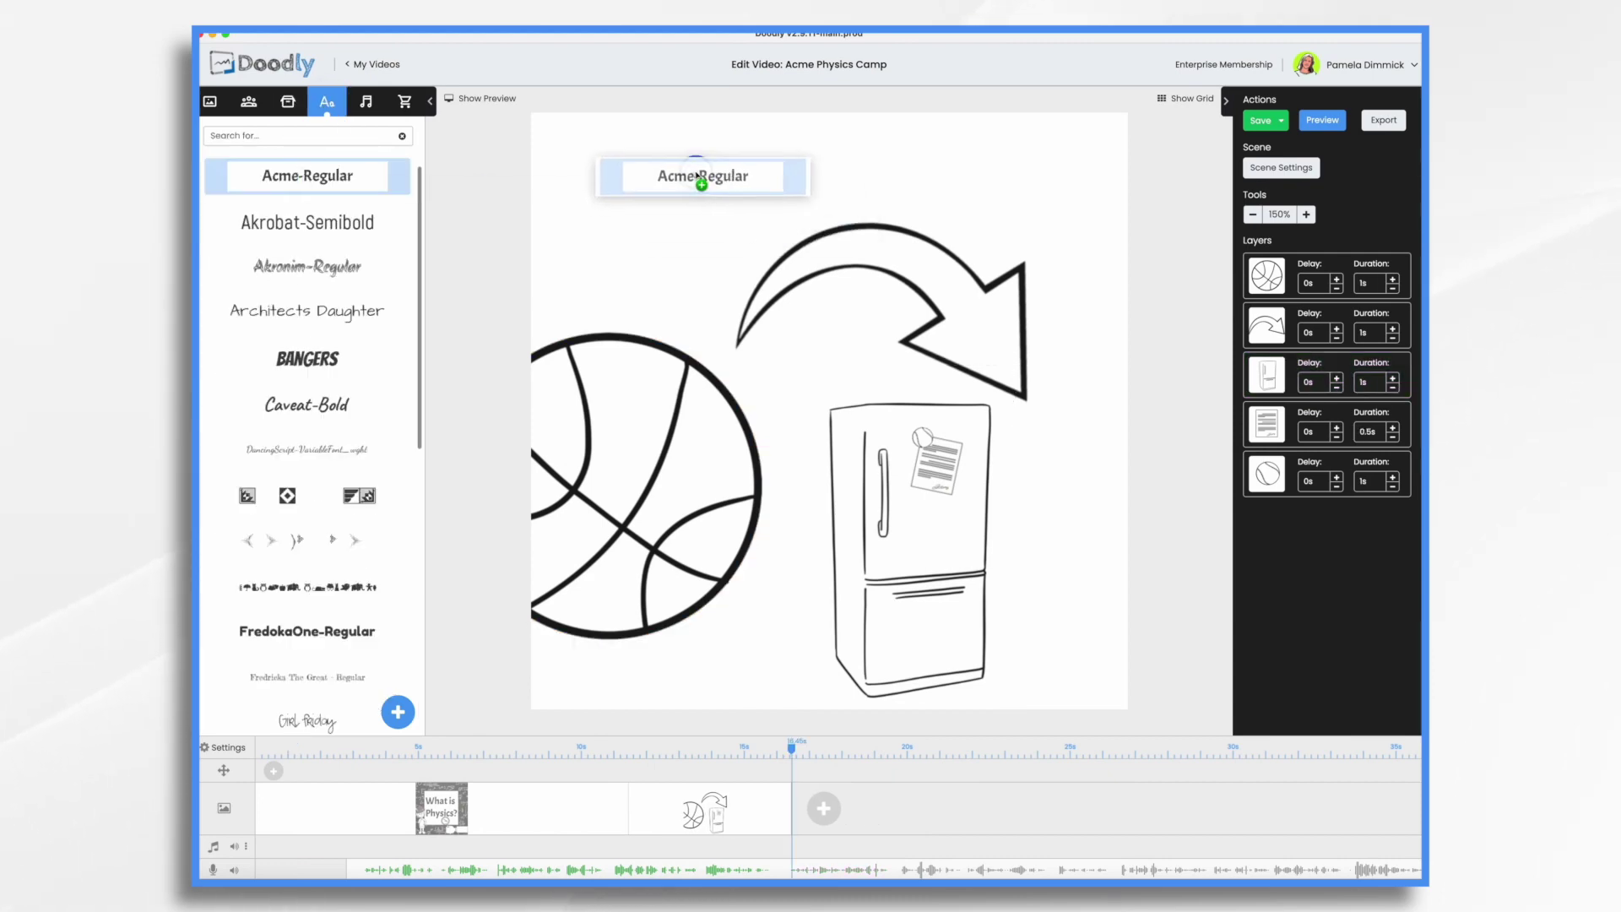
type("PHYSICS")
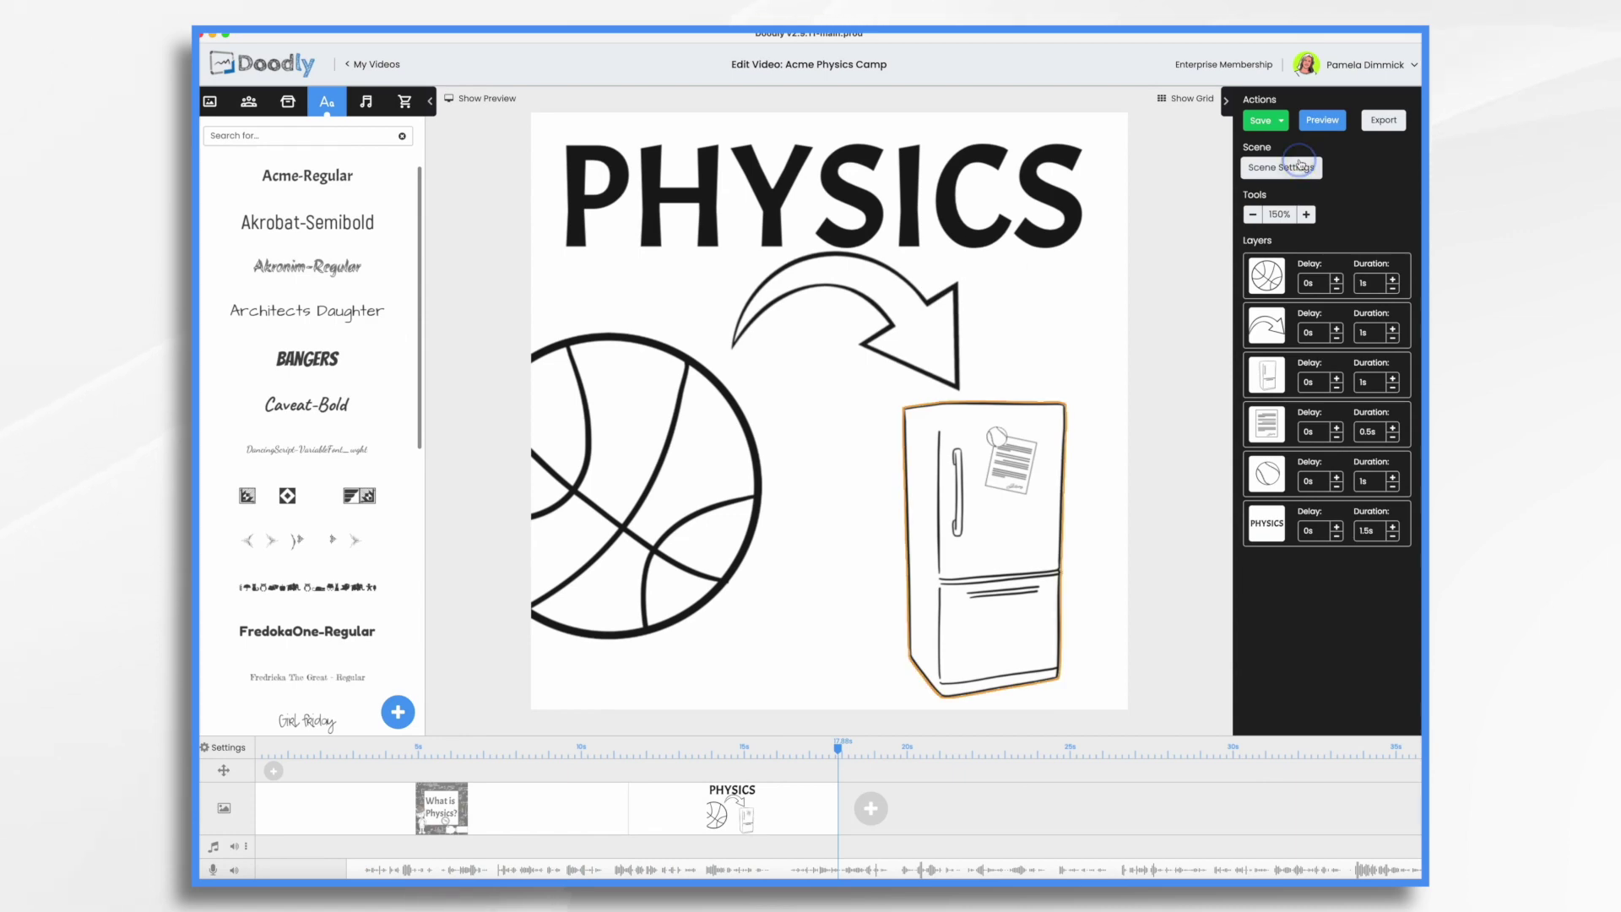
left_click(1300, 164)
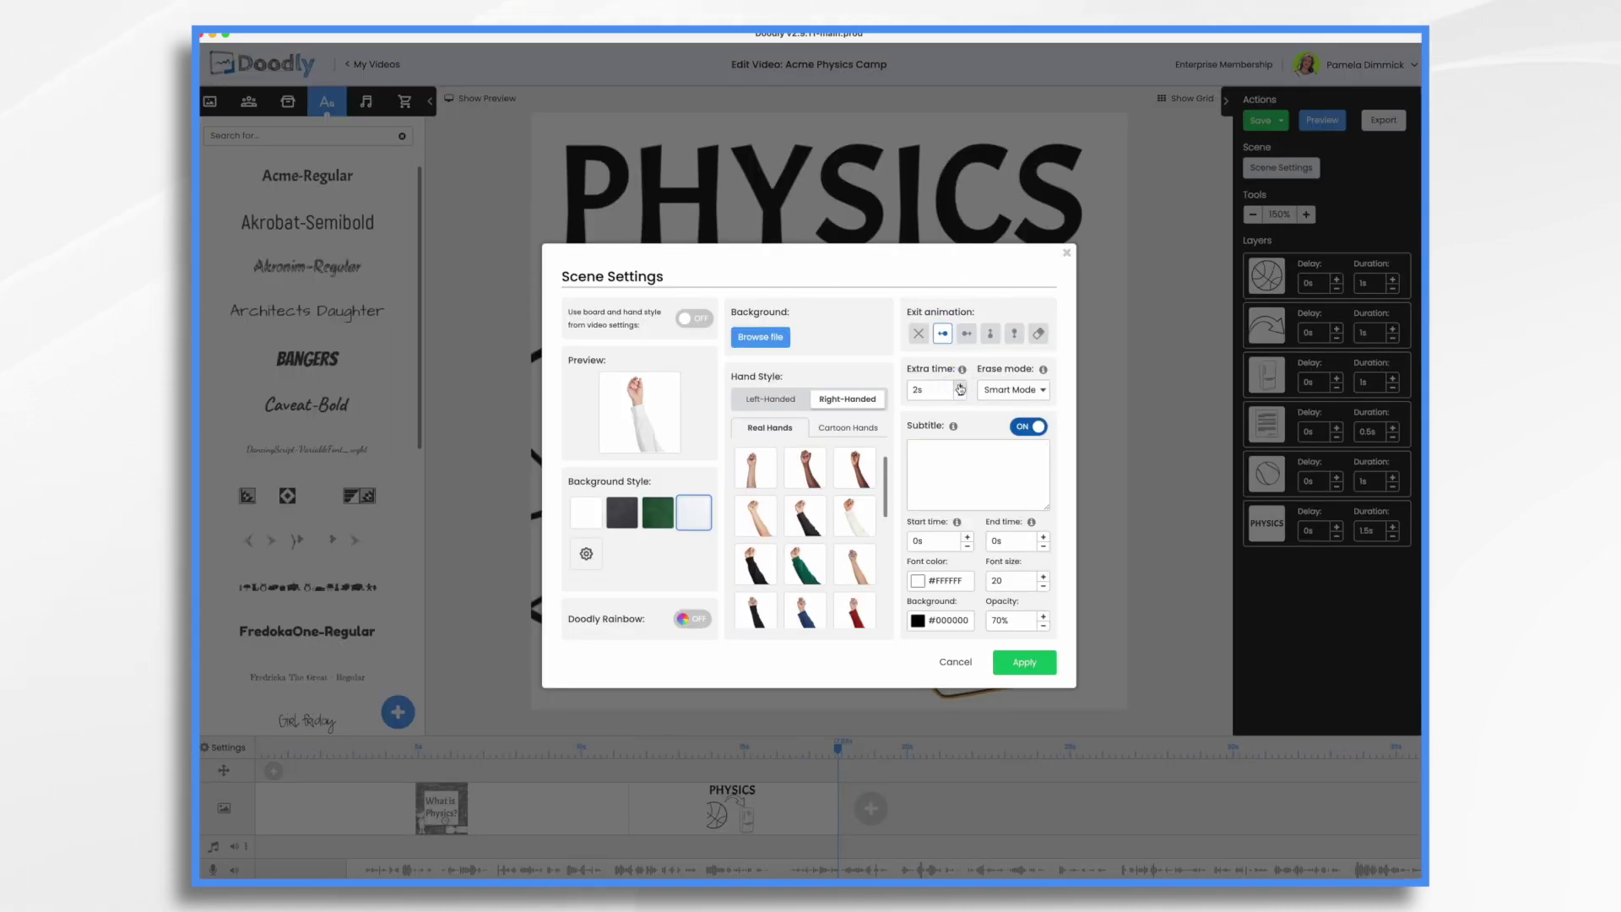
left_click(1022, 663)
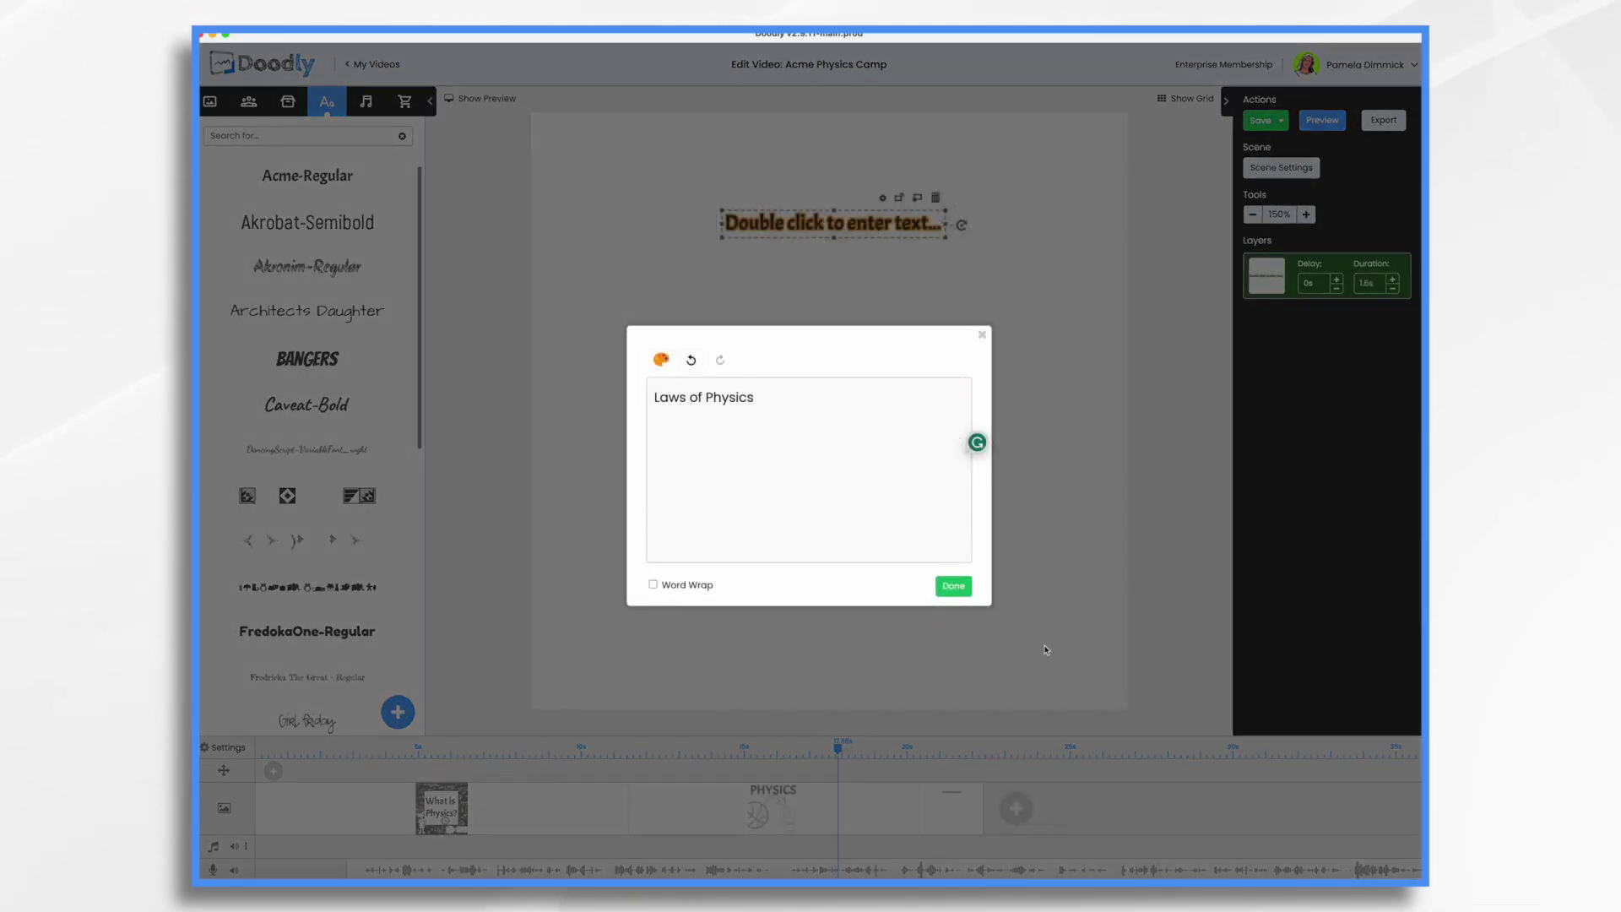
Enlarge the 'Laws of Physics' title and set it below an added street light.
left_click(954, 585)
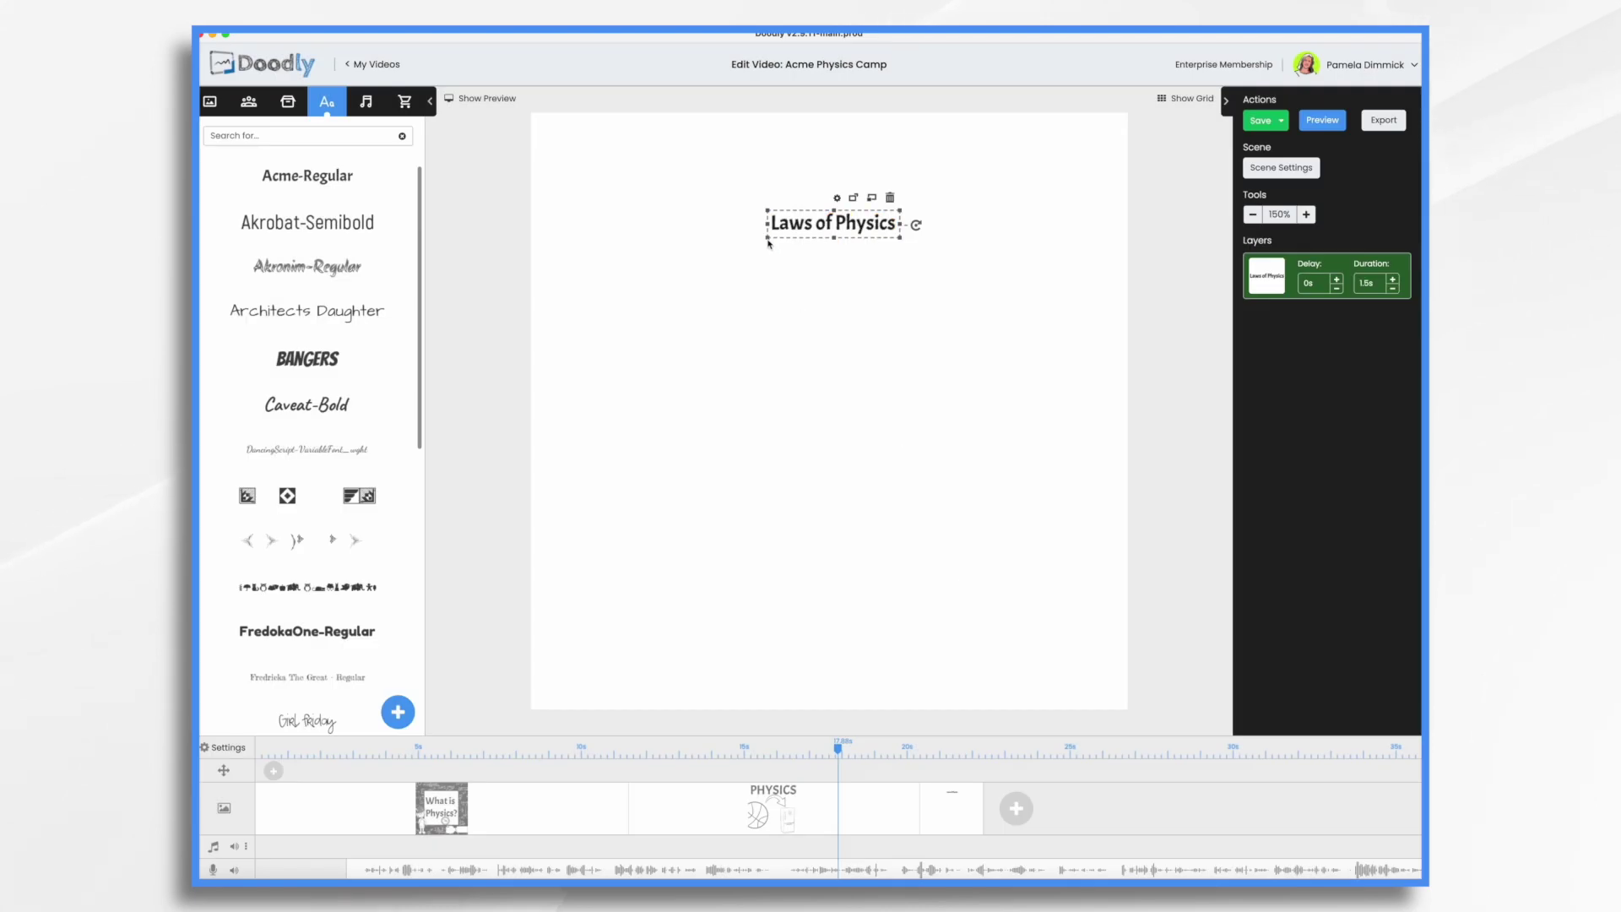
left_click_drag(769, 244, 662, 264)
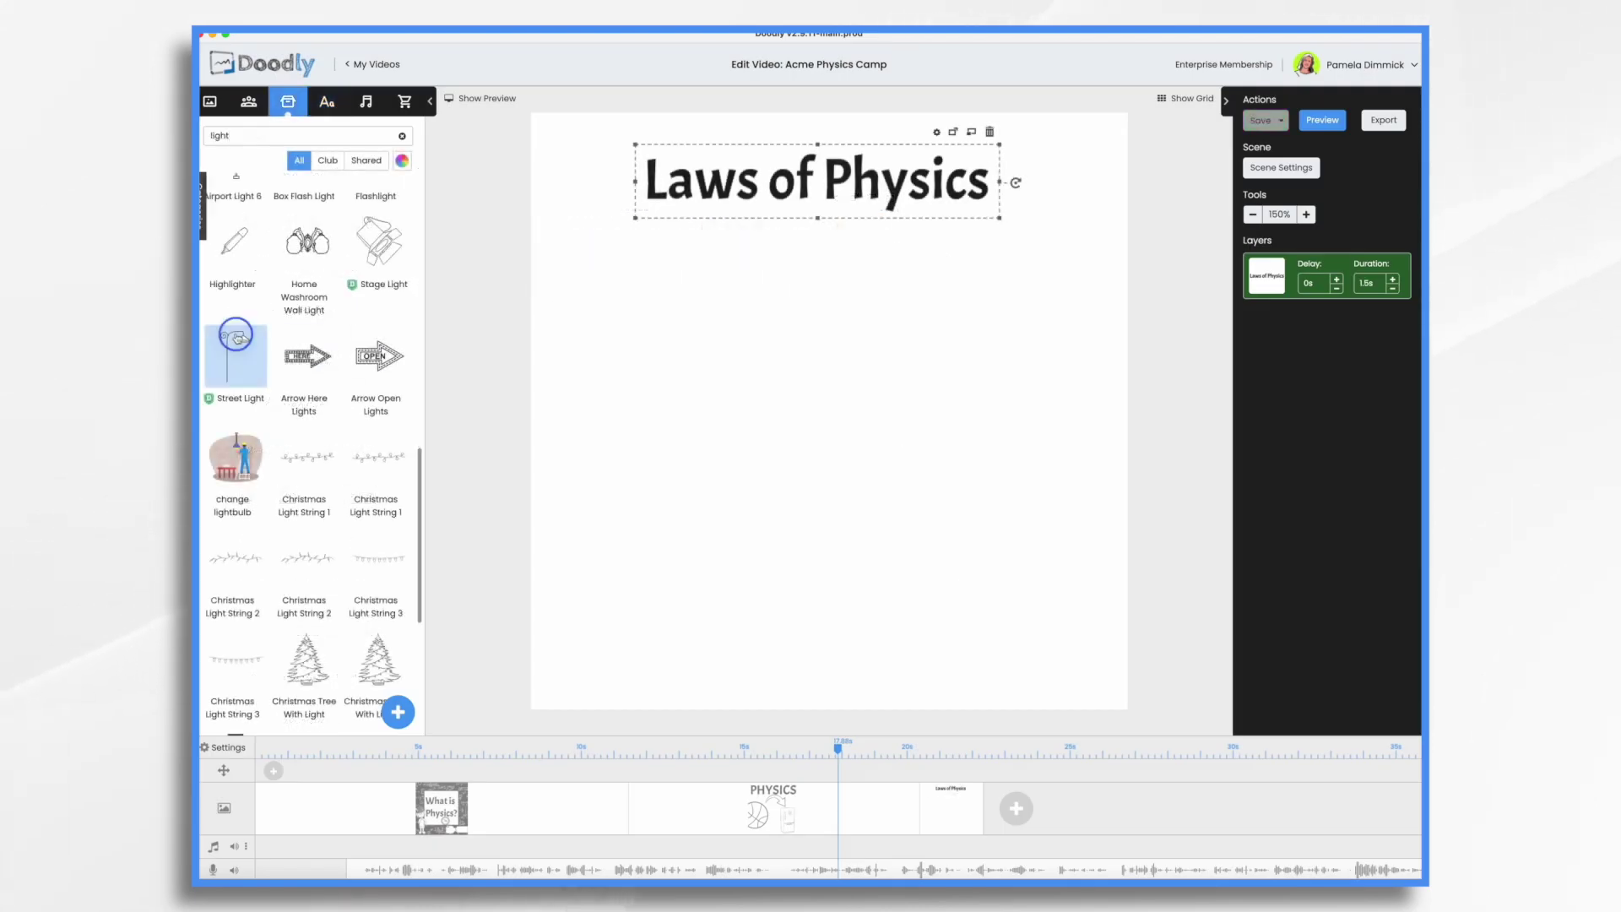
left_click_drag(238, 346, 711, 351)
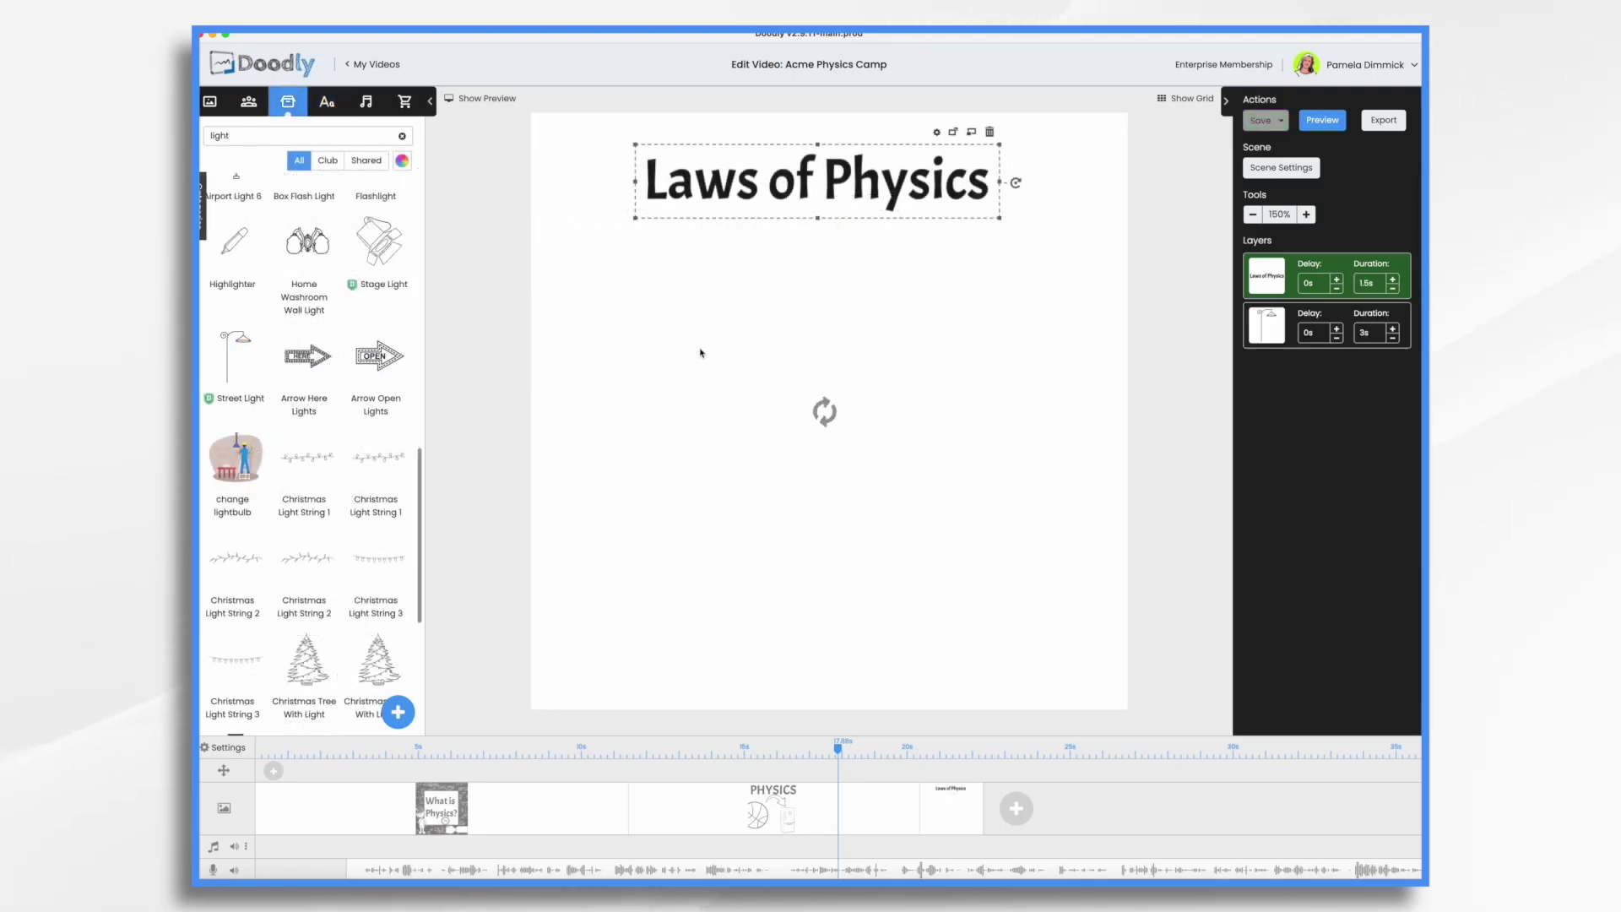
left_click(618, 295)
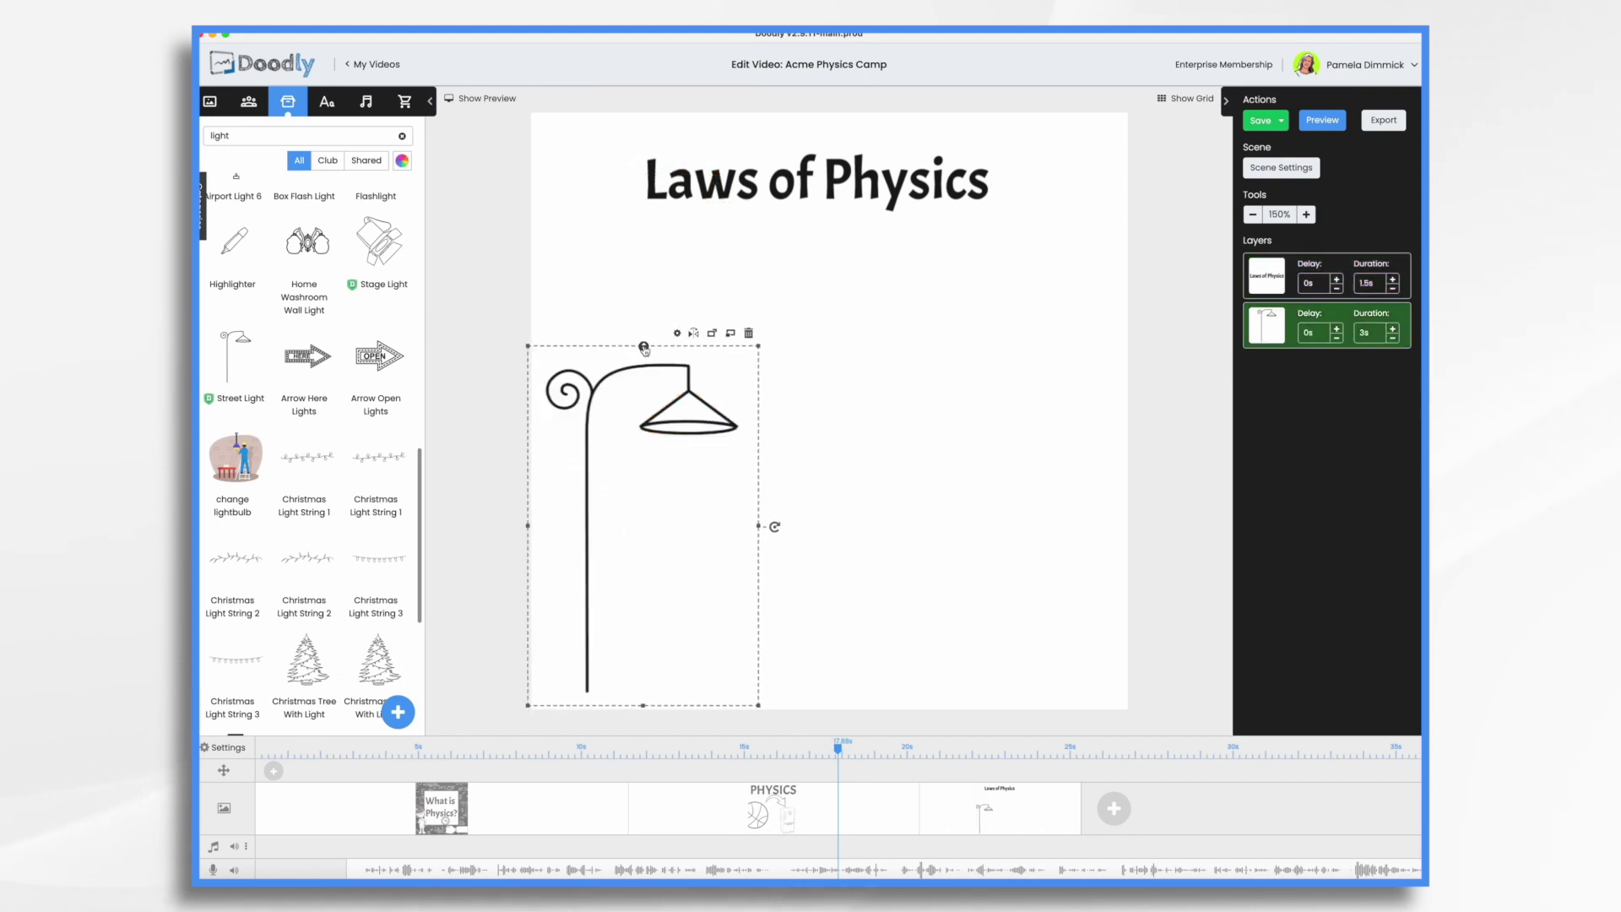
left_click_drag(673, 202, 700, 119)
left_click_drag(896, 165, 887, 298)
left_click_drag(785, 207, 806, 207)
Add an arrow image beside the title.
left_click(1004, 497)
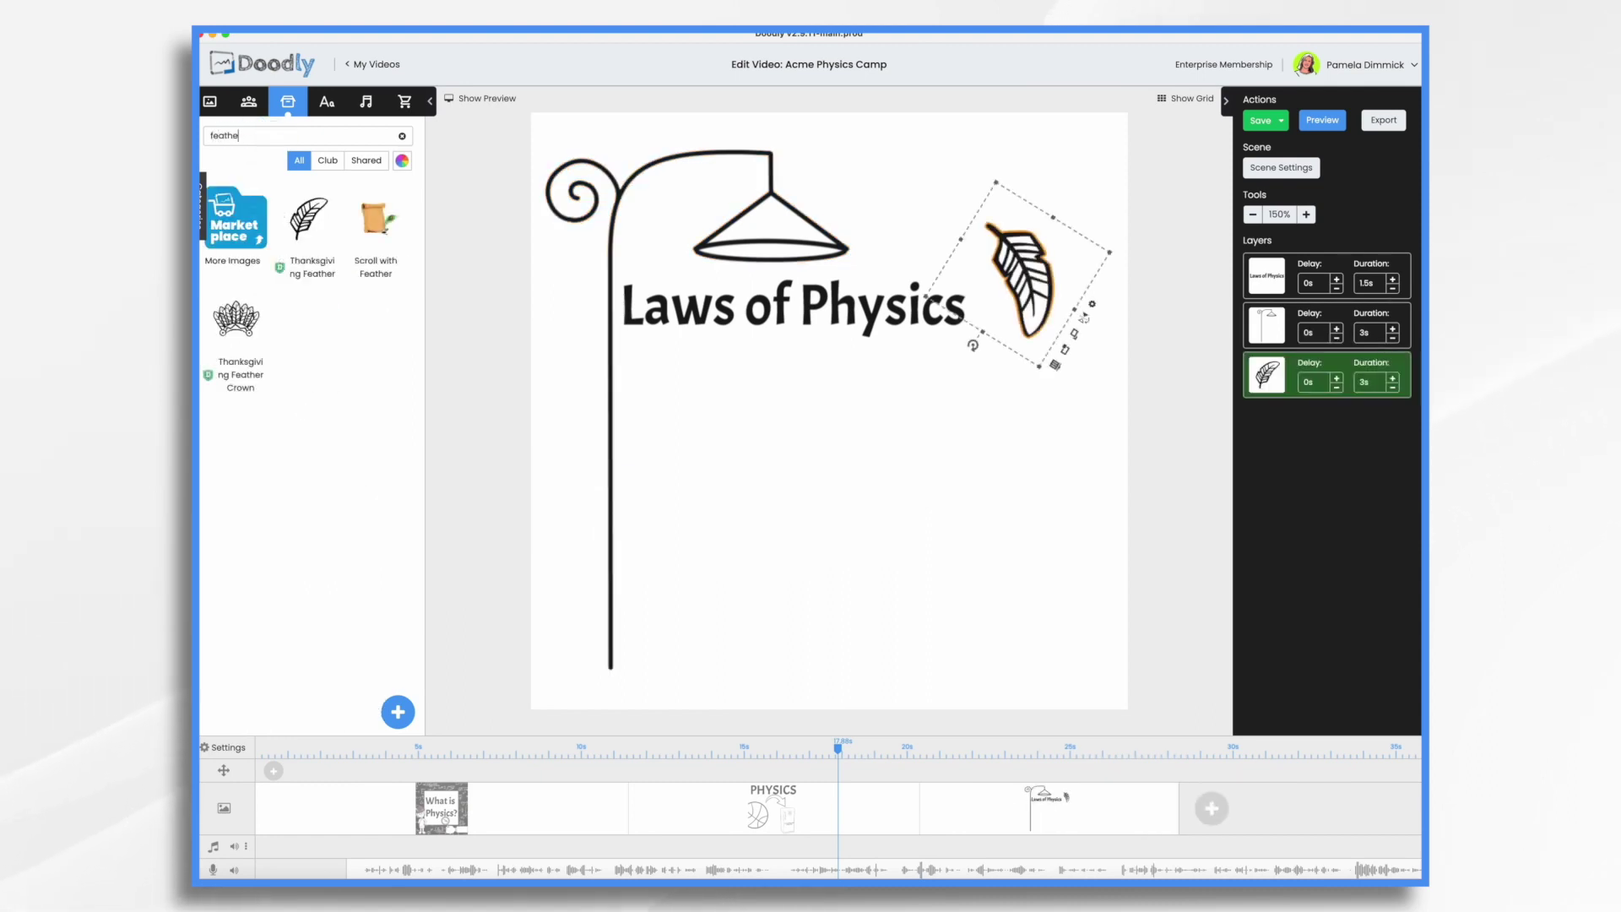
type("arrow")
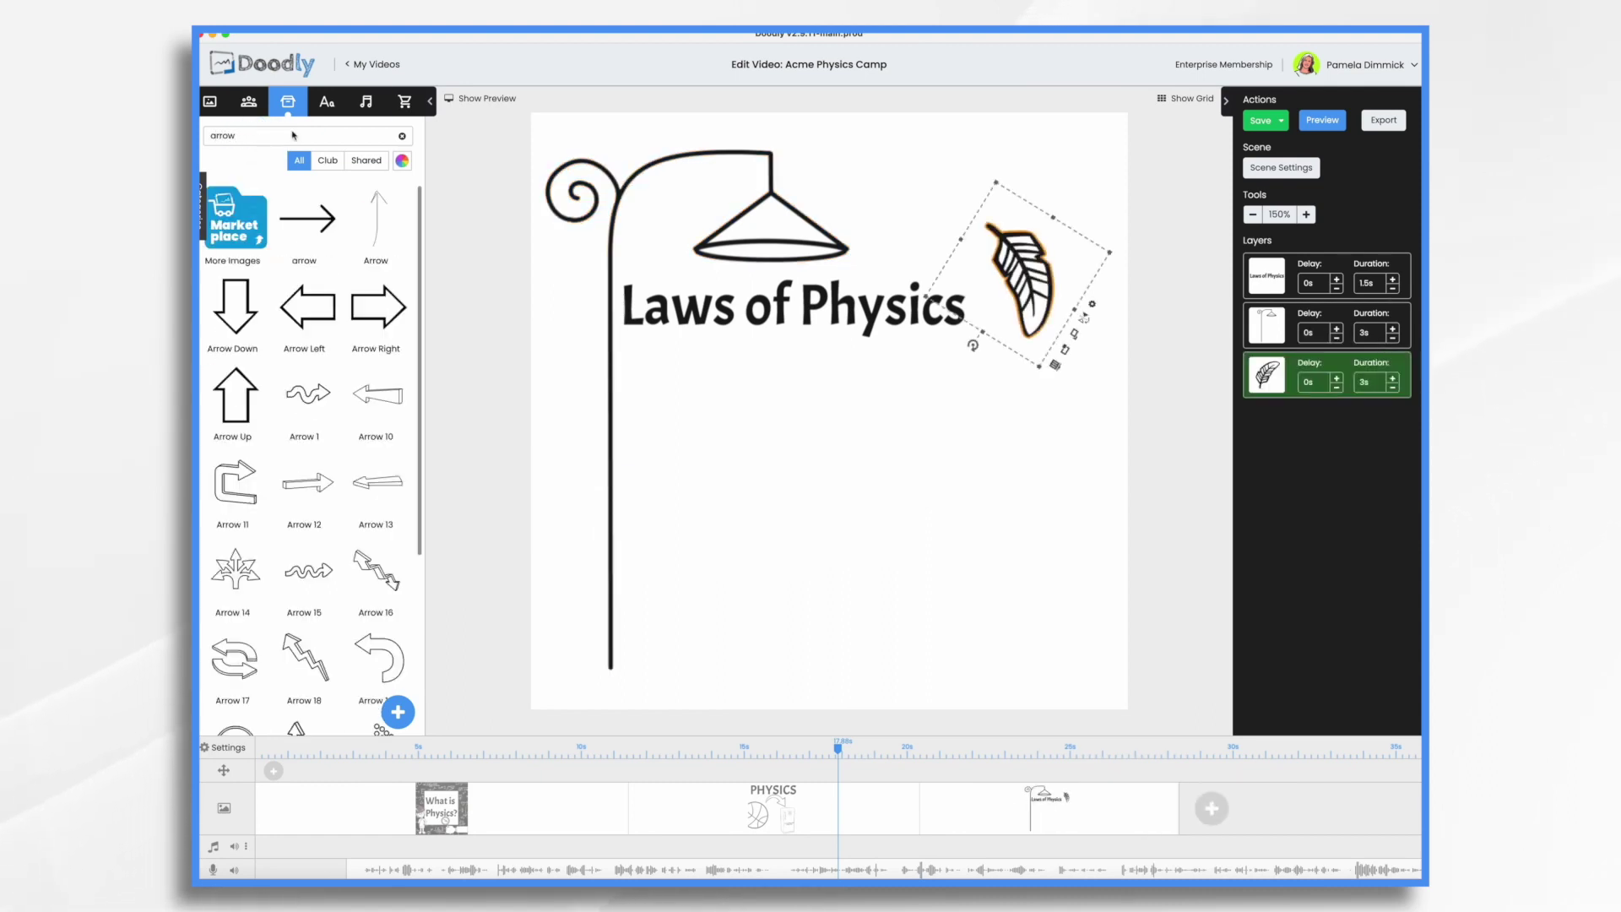
left_click_drag(375, 222, 963, 473)
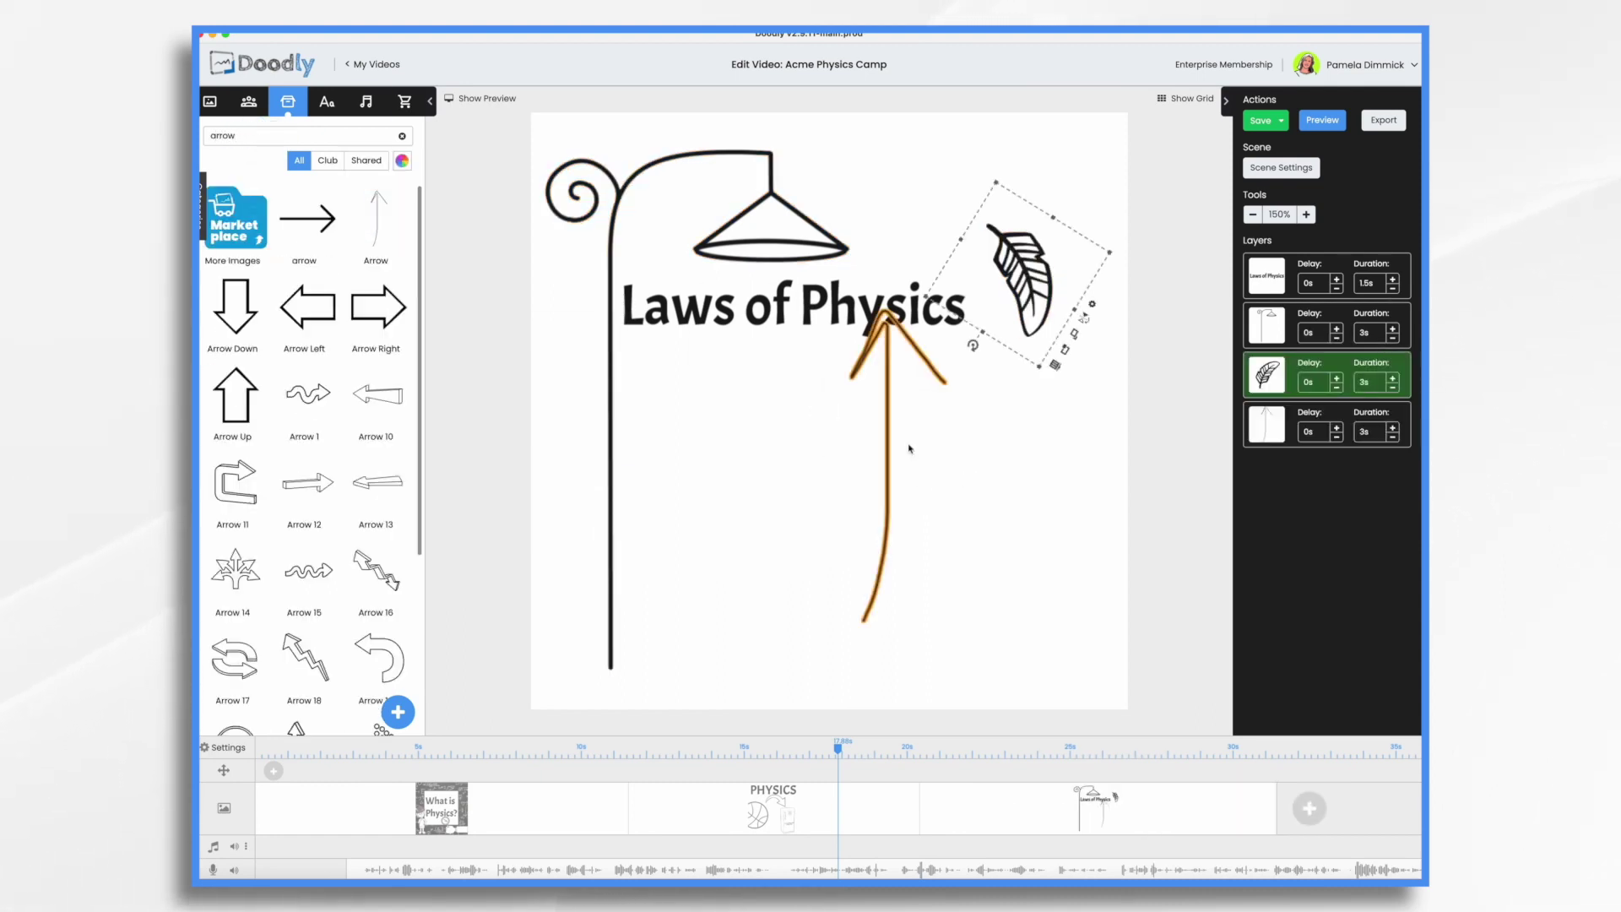
left_click(880, 337)
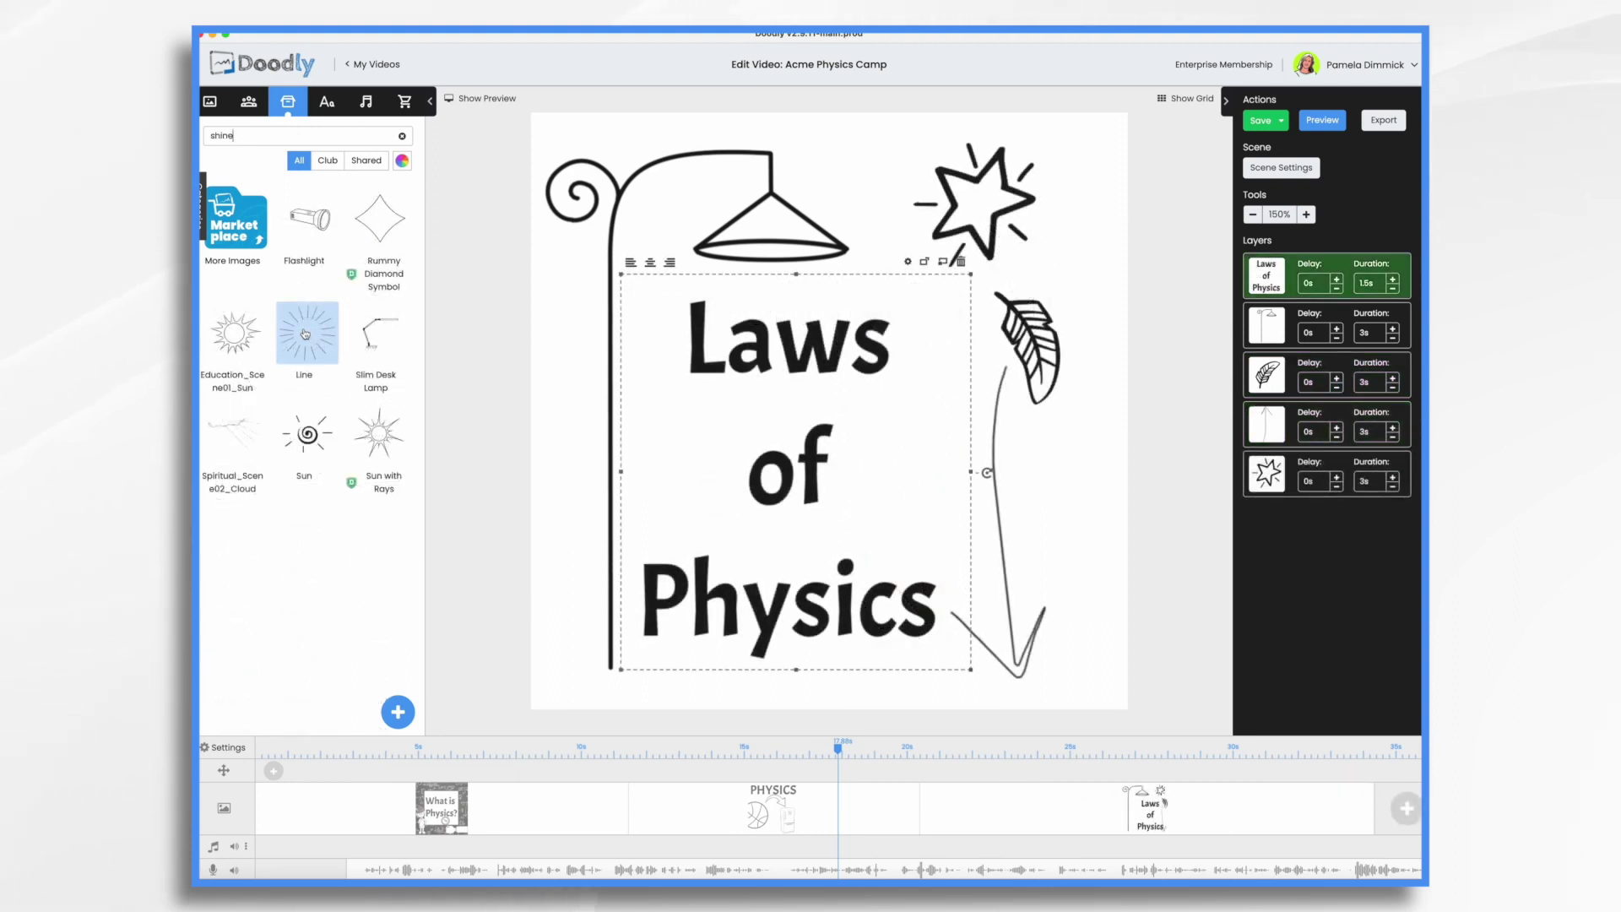
Add shine rays around the lamp shade, with rays and lamp as top layers.
left_click_drag(306, 334, 755, 291)
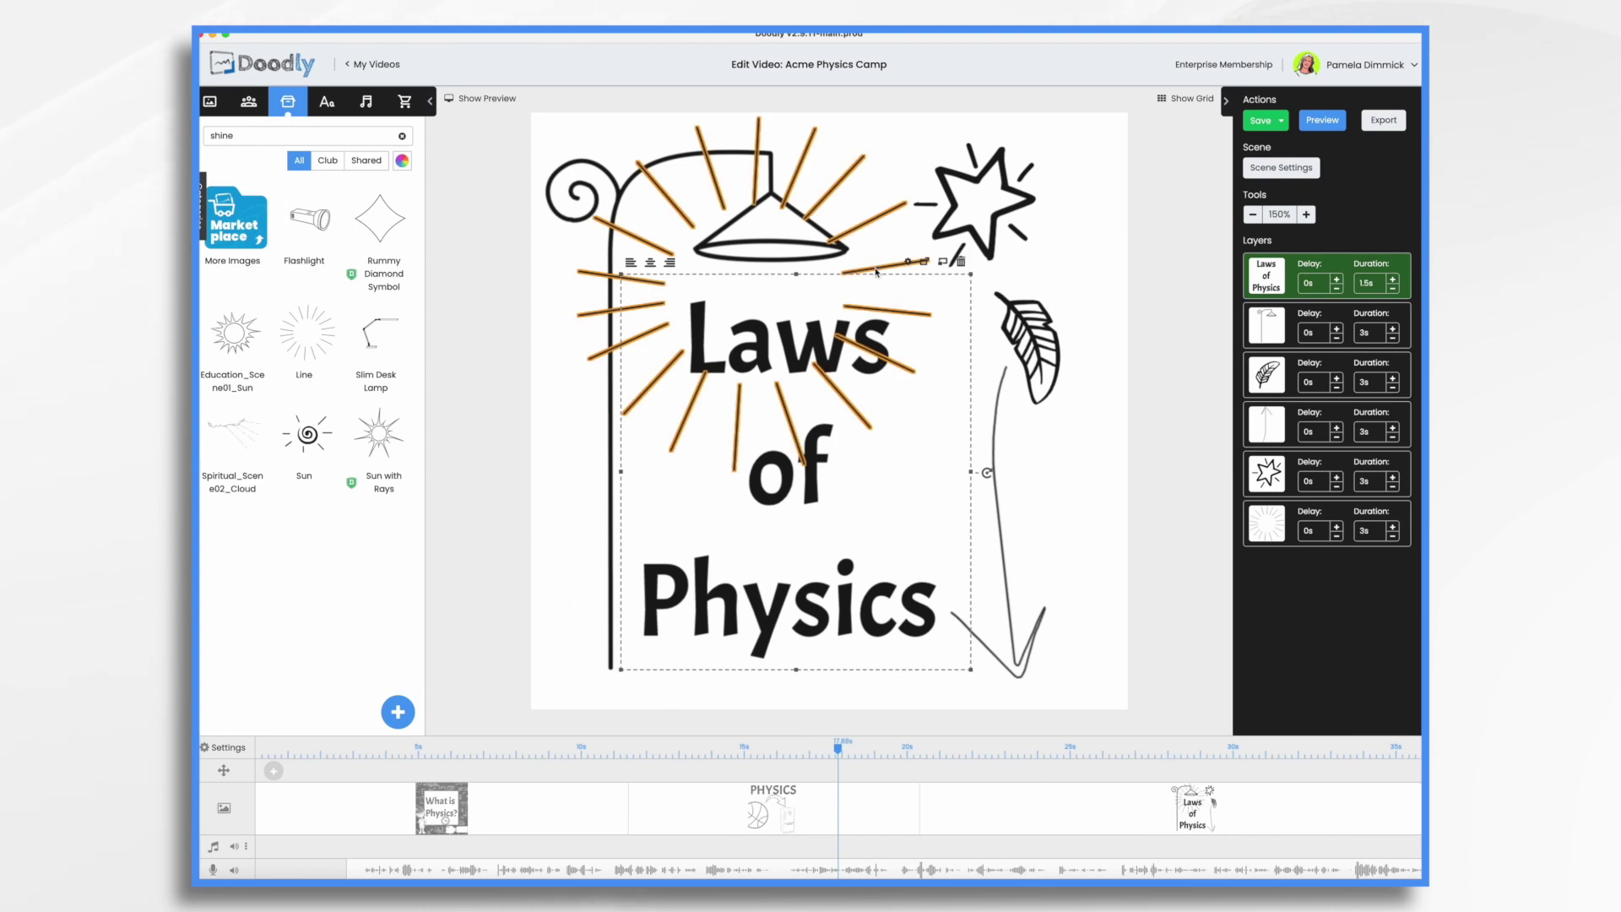
left_click_drag(876, 272, 674, 262)
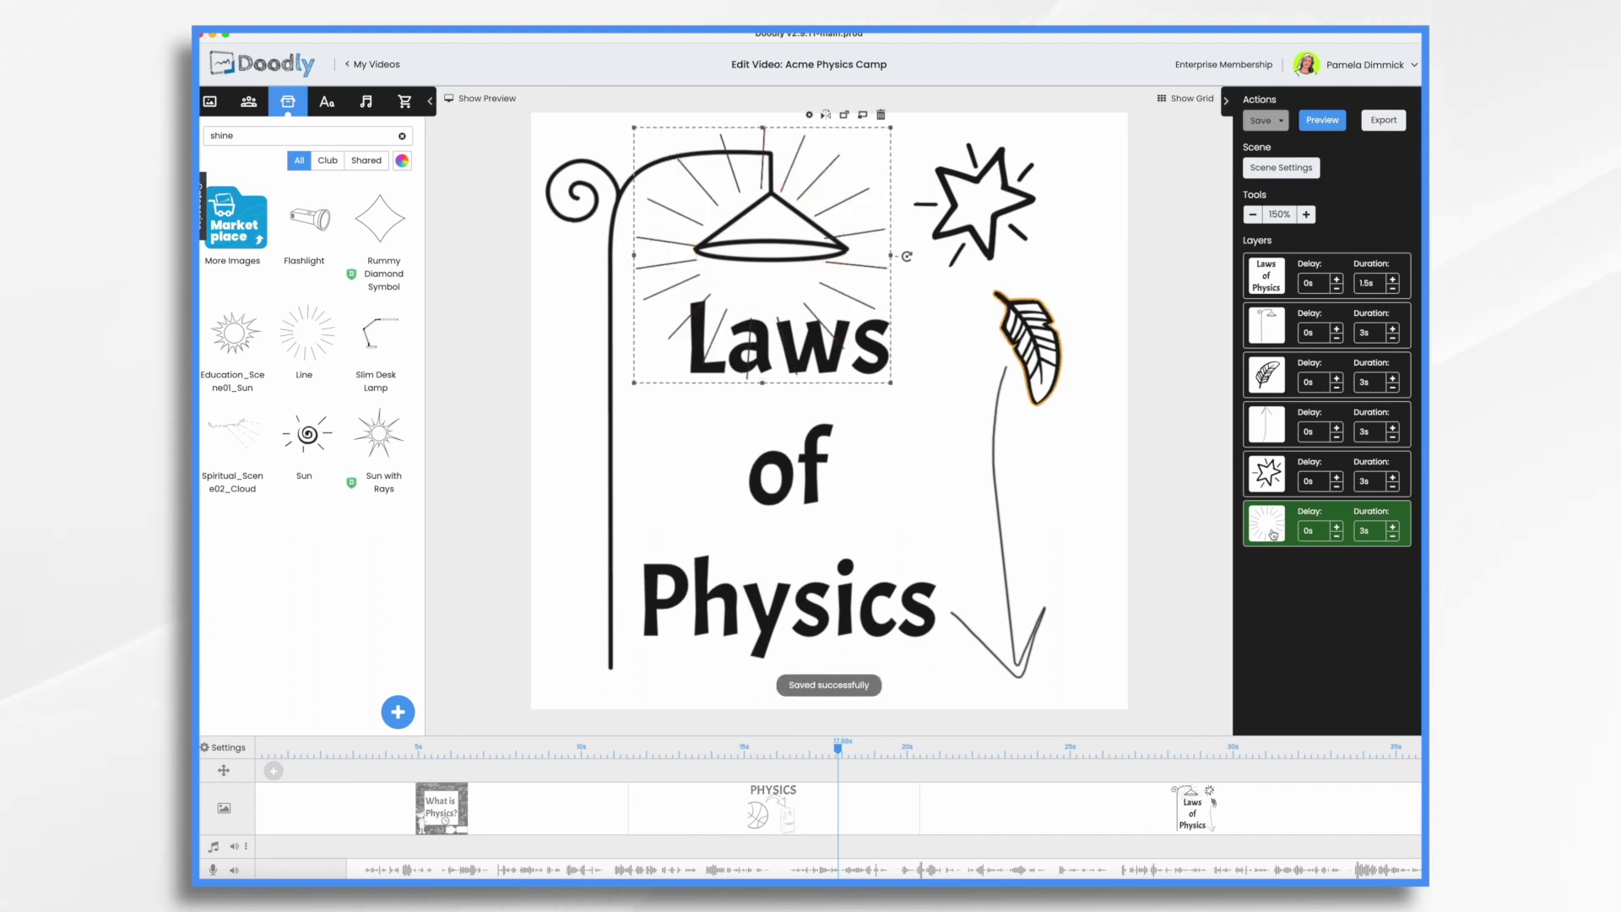
left_click_drag(1272, 534, 1268, 298)
left_click_drag(1266, 382, 1315, 327)
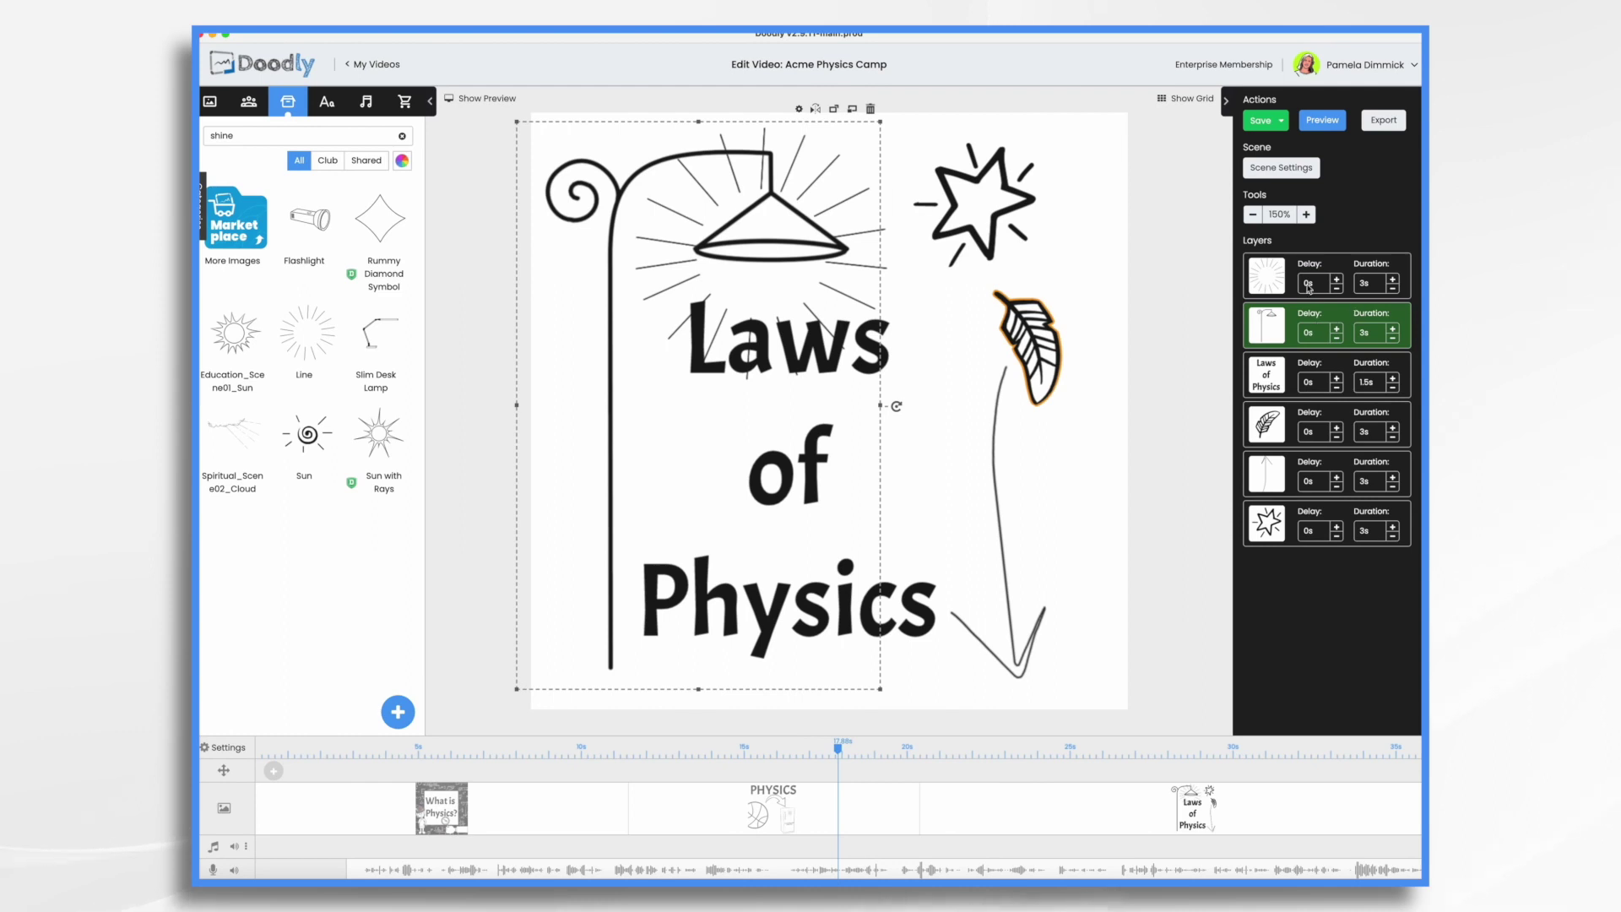
Set both the rays' and the lamp's durations to 0s.
left_click(1394, 290)
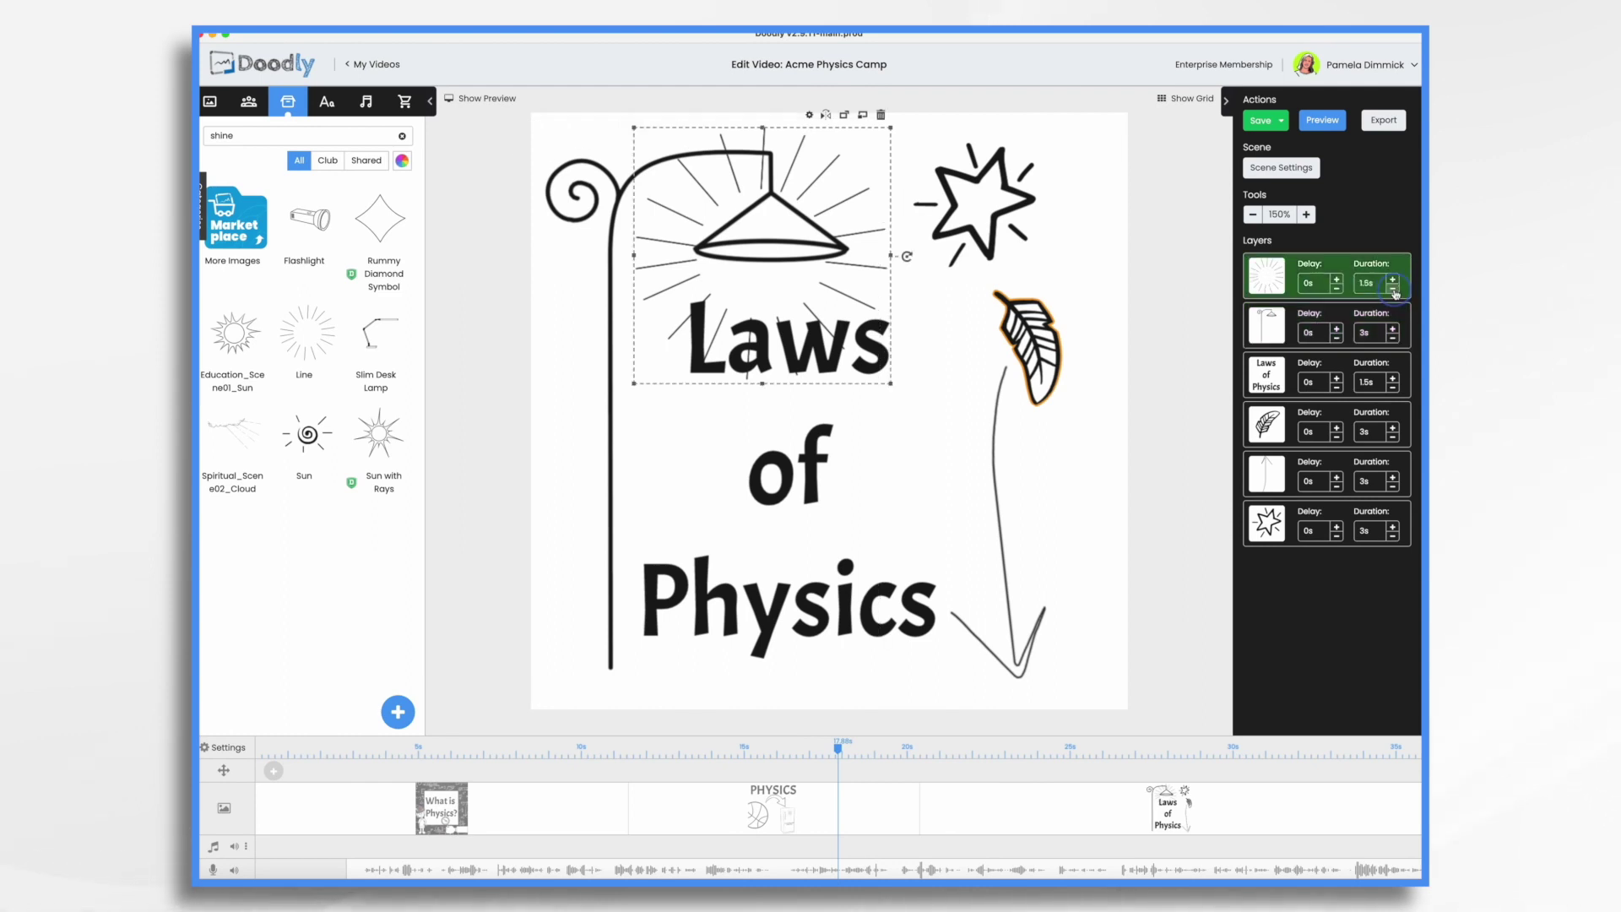
left_click(1394, 291)
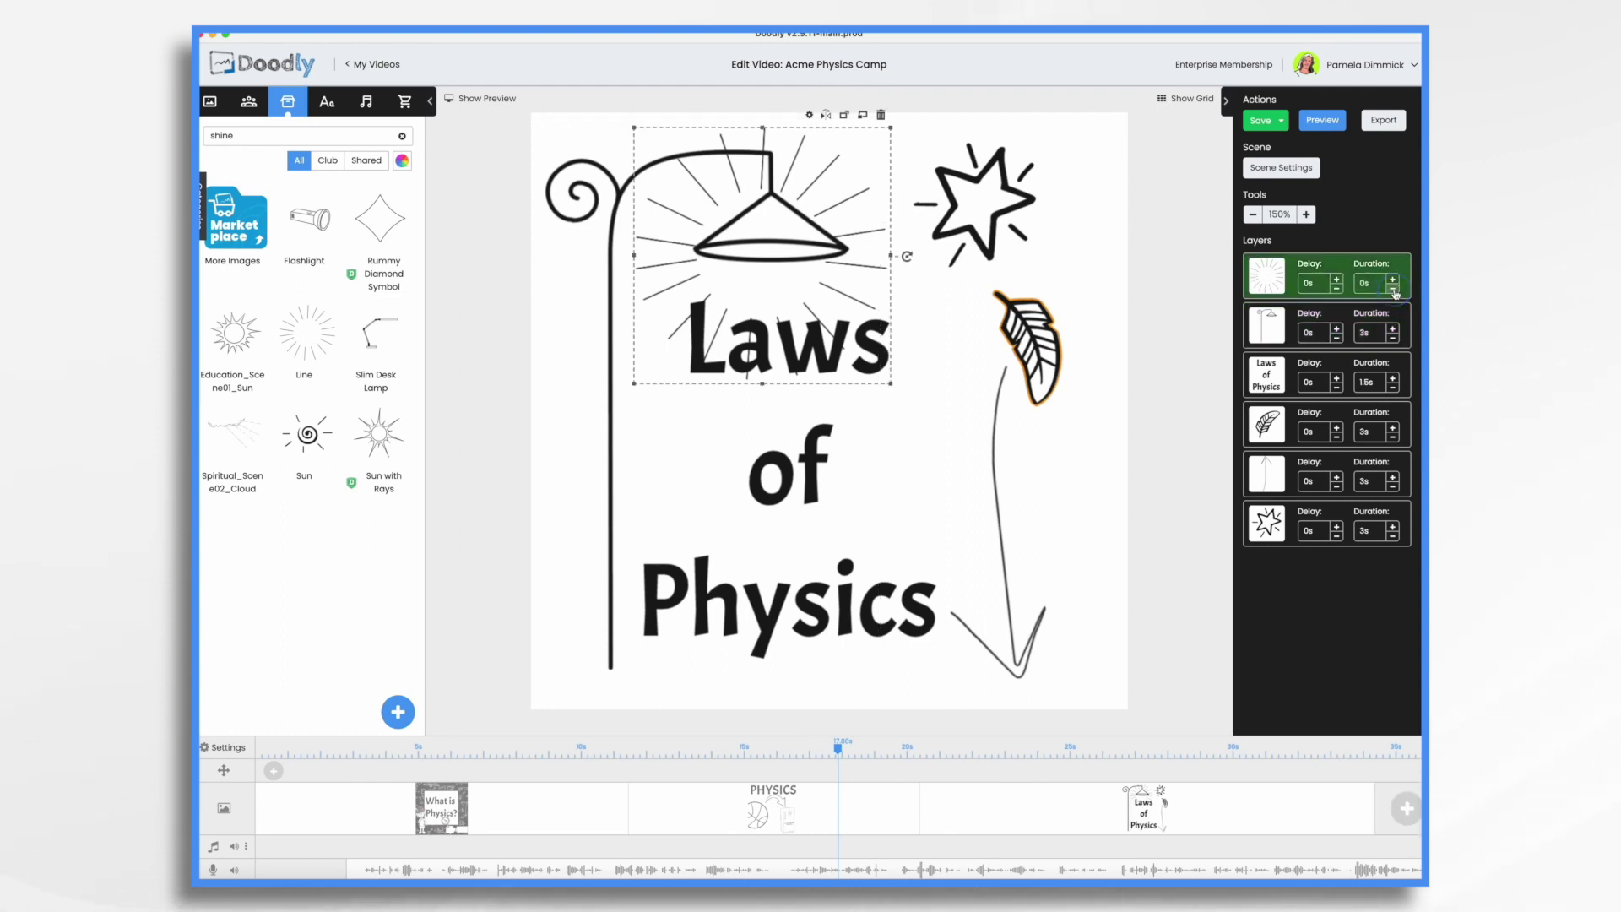
left_click(1395, 340)
left_click(1394, 340)
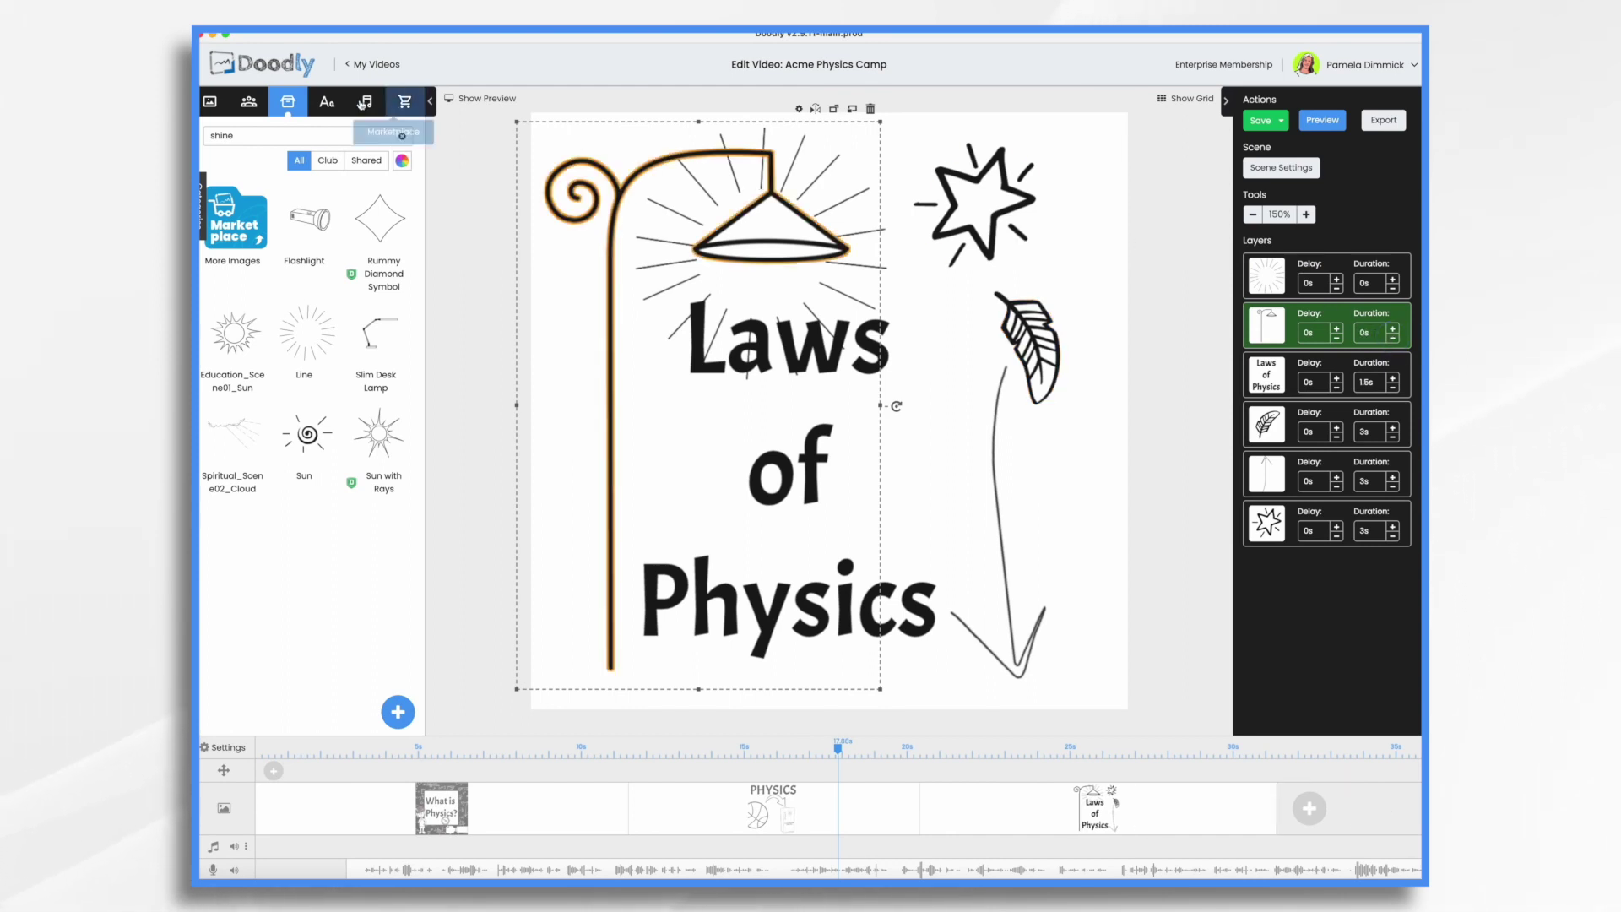
Cover the upper rays with a second-layer white box and shrink the title under the lamp.
key("BackSpace")
key("BackSpace")
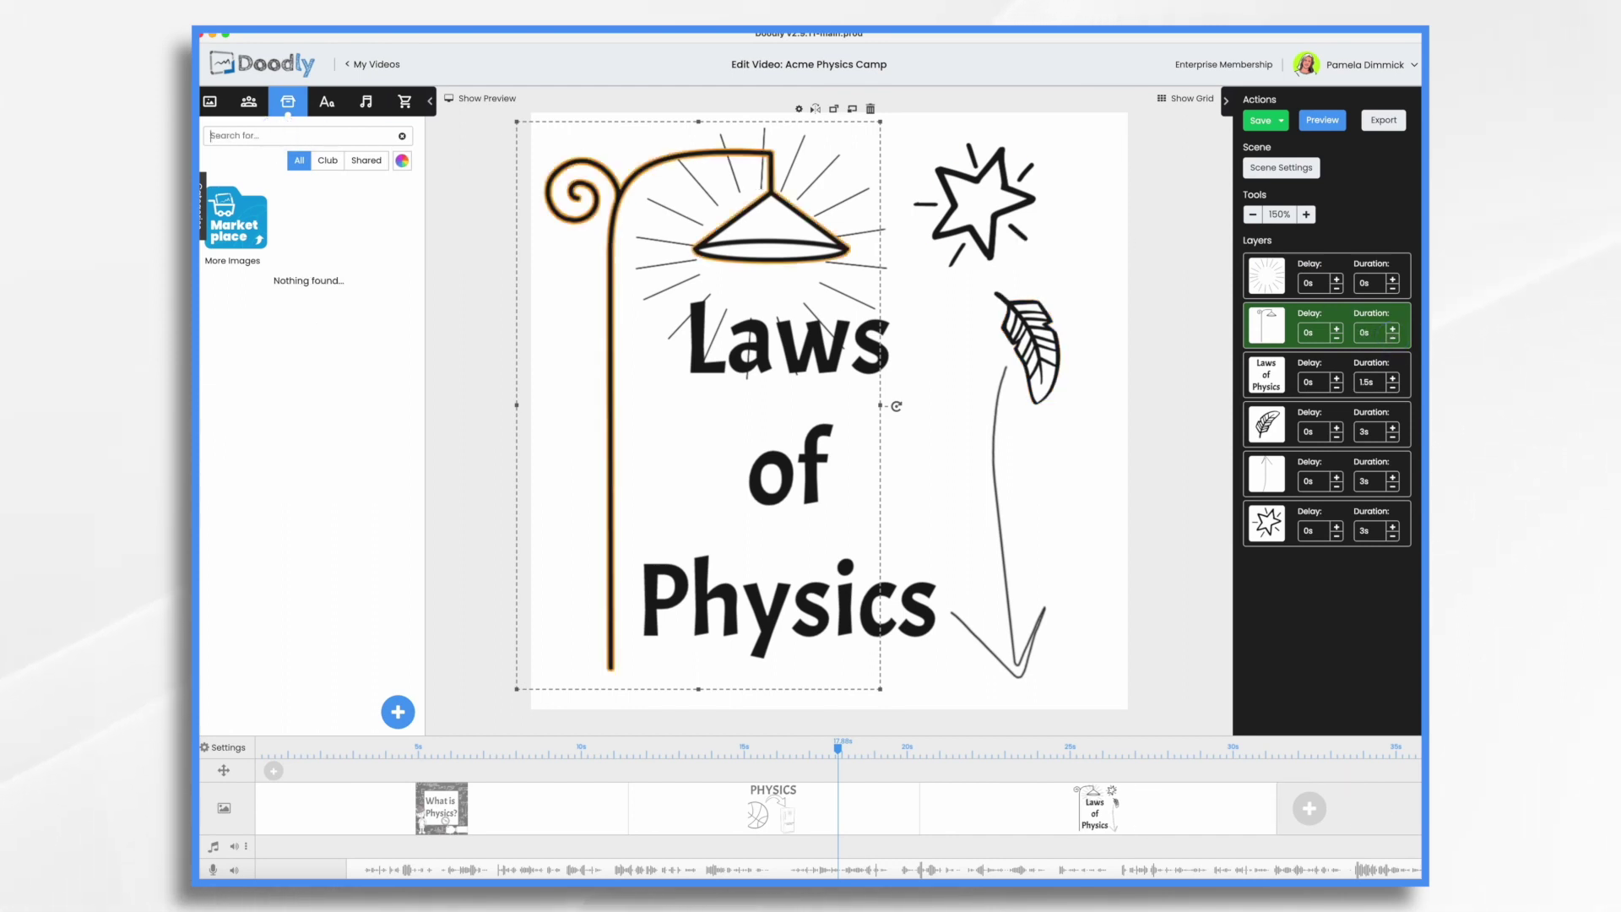
type("white")
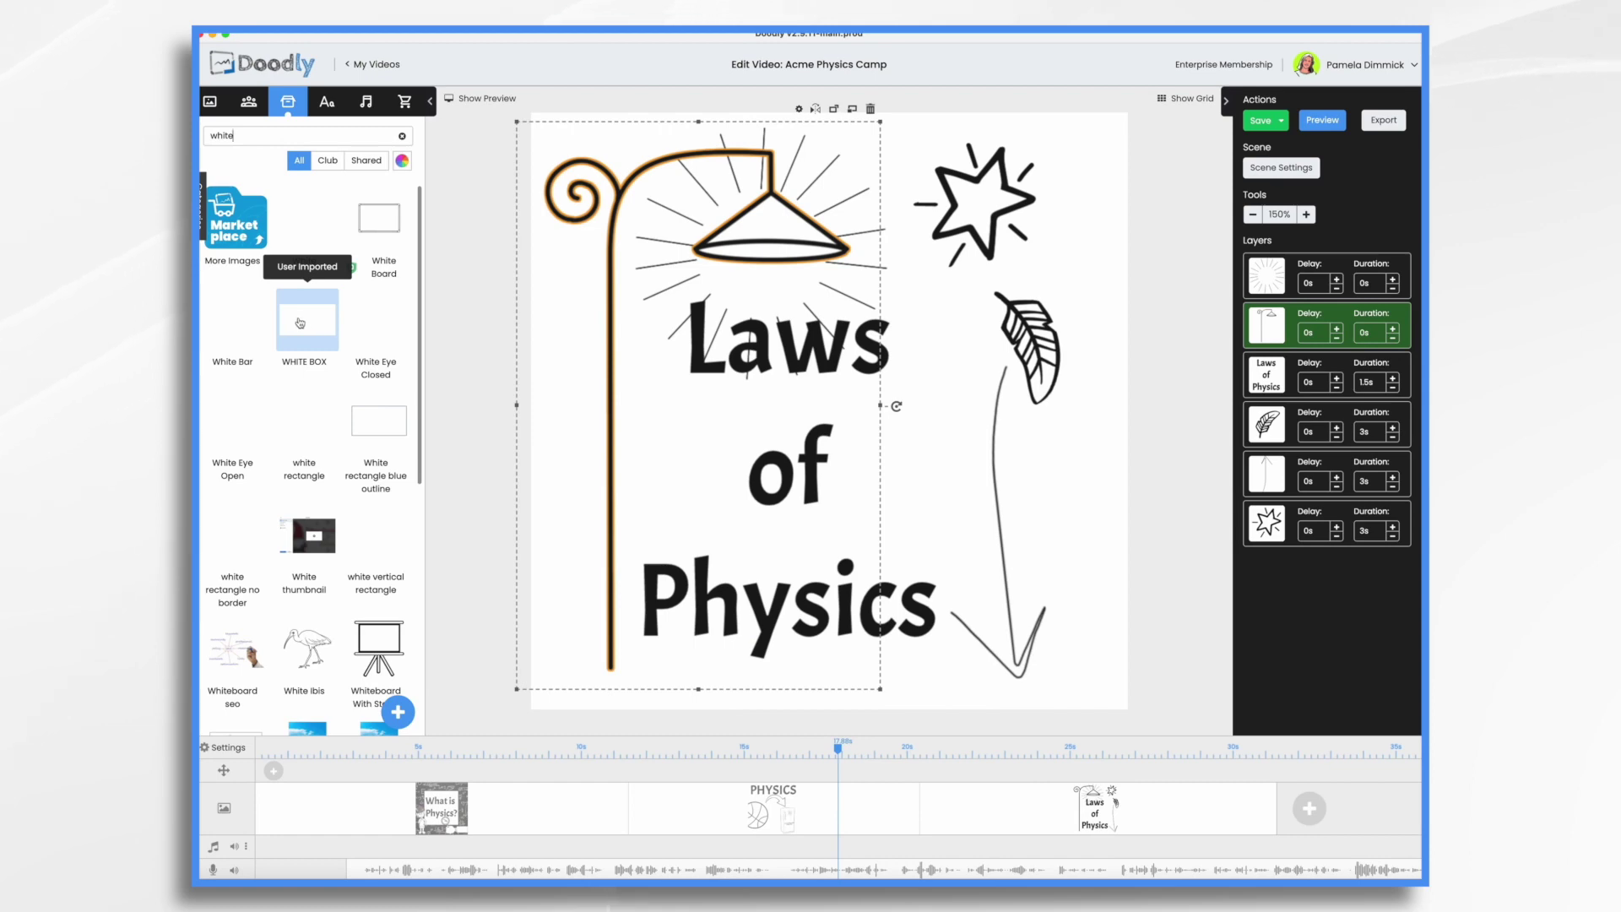
left_click_drag(315, 322, 757, 157)
left_click_drag(1349, 591, 1349, 350)
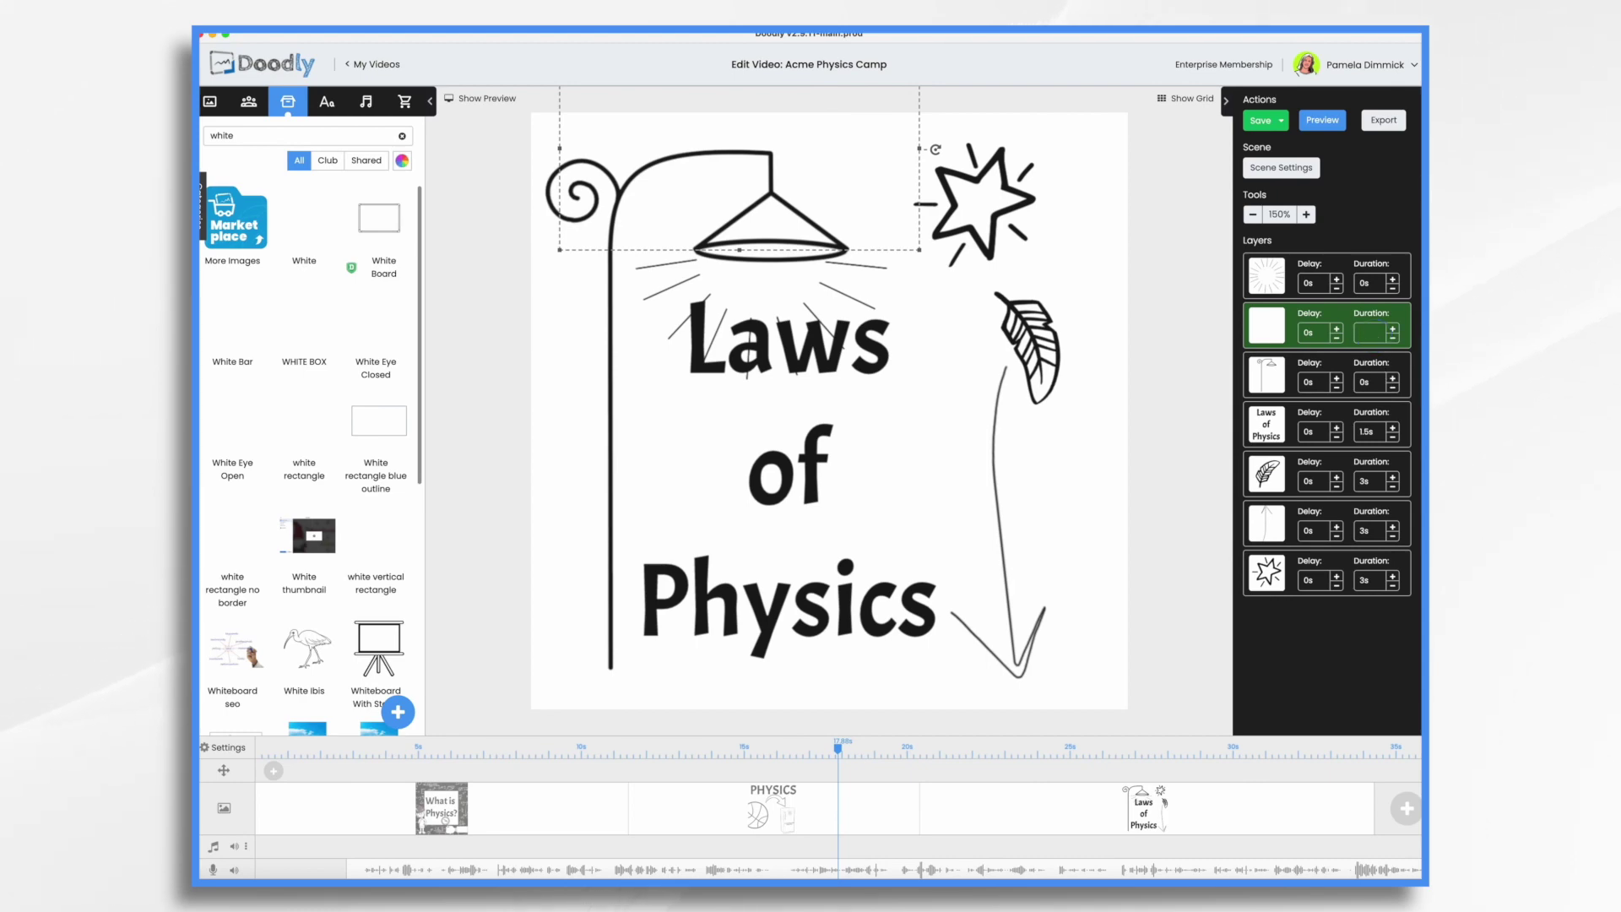
left_click_drag(785, 473, 781, 353)
left_click(783, 601)
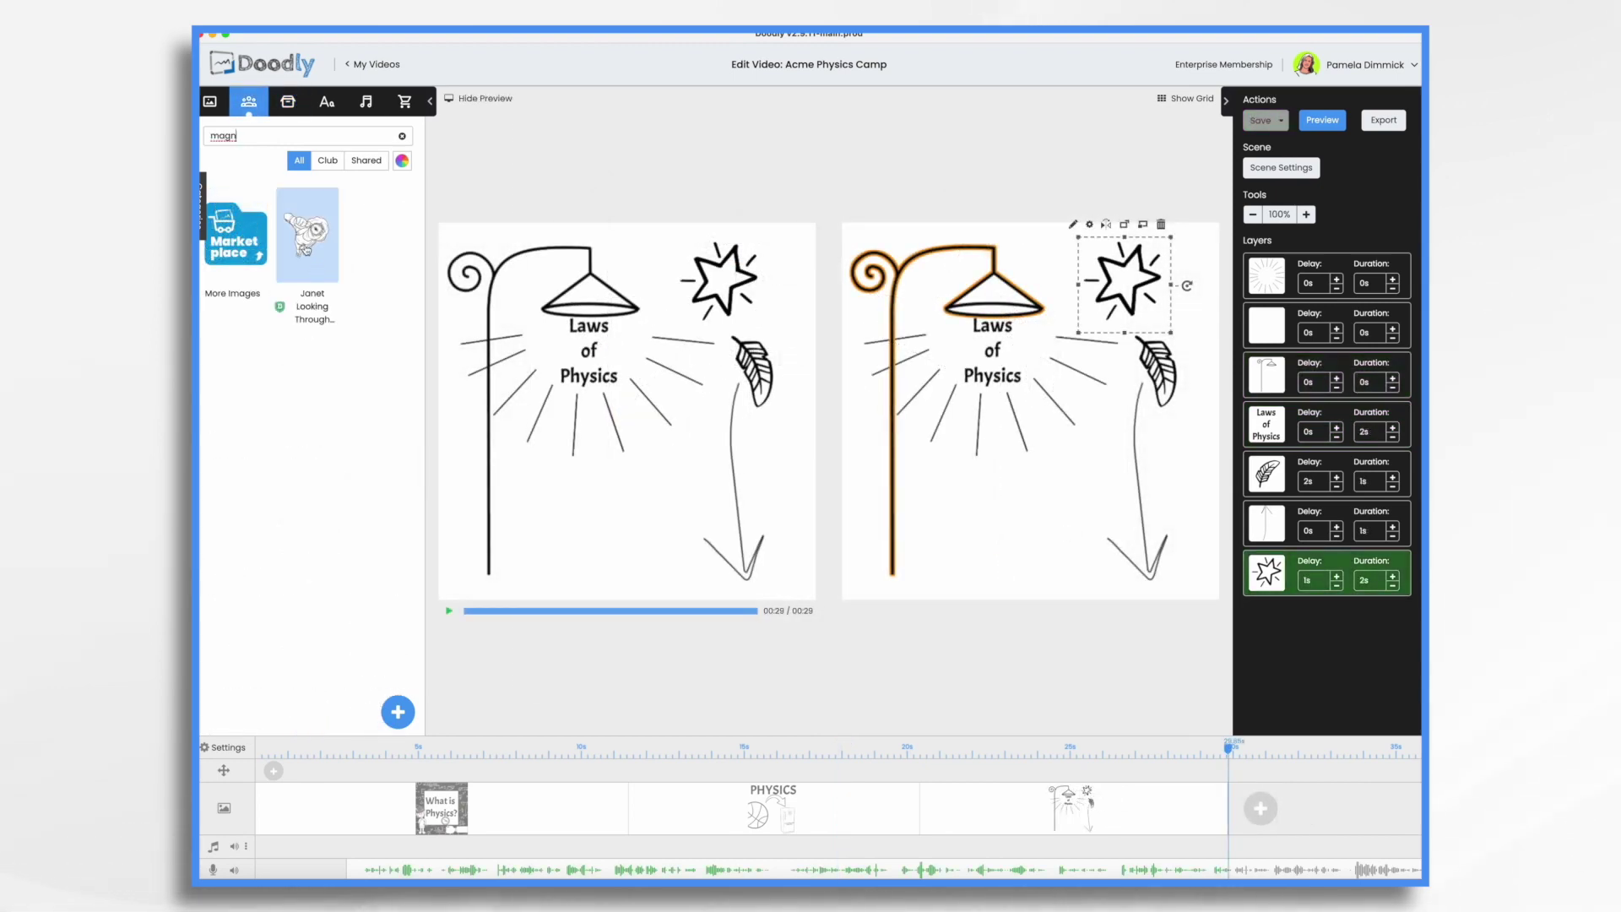
Add the magnifying-glass girl image and enlarge it to fill the canvas.
left_click_drag(306, 250, 965, 491)
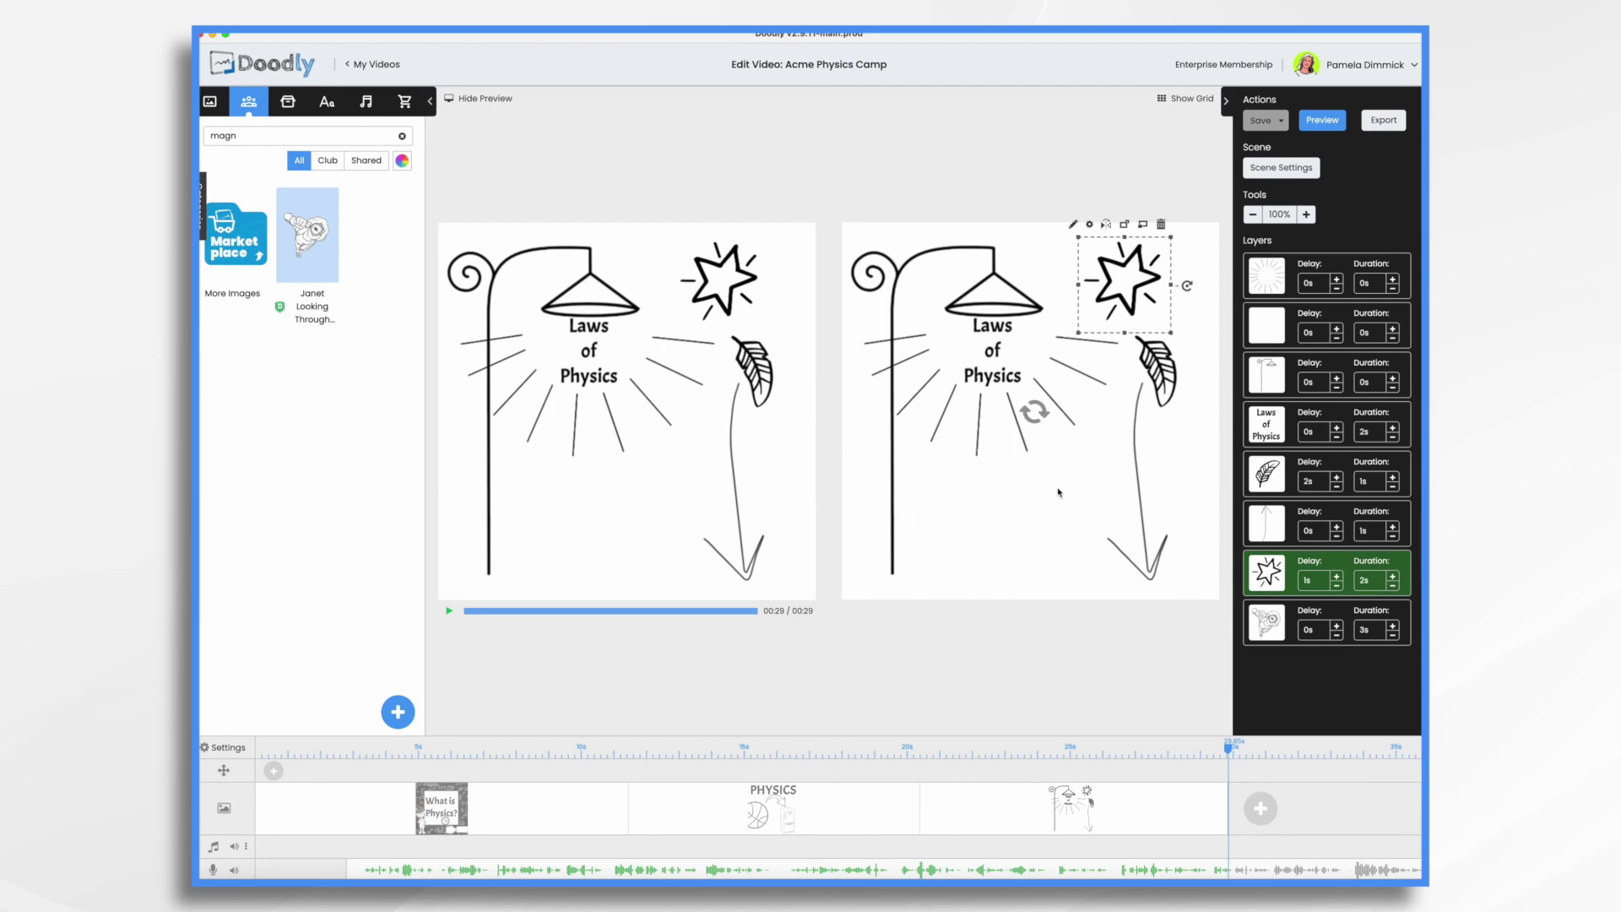
left_click(486, 98)
left_click(743, 473)
left_click_drag(735, 393, 833, 121)
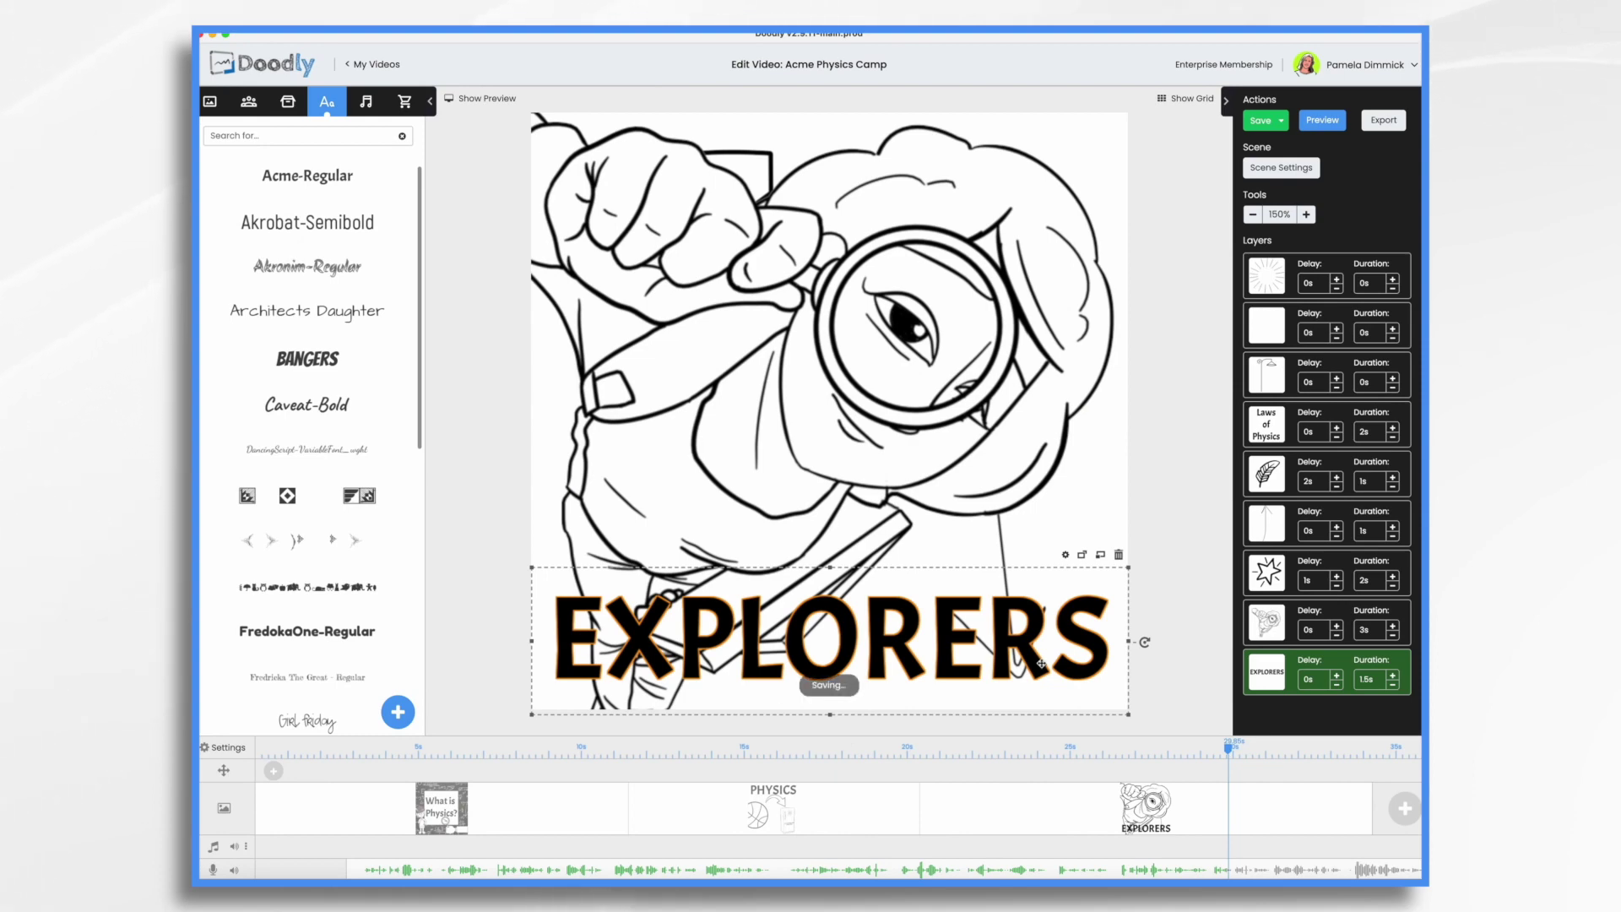
Paste an EXPLORERS copy nudged slightly down and open the original's settings.
key("super+v")
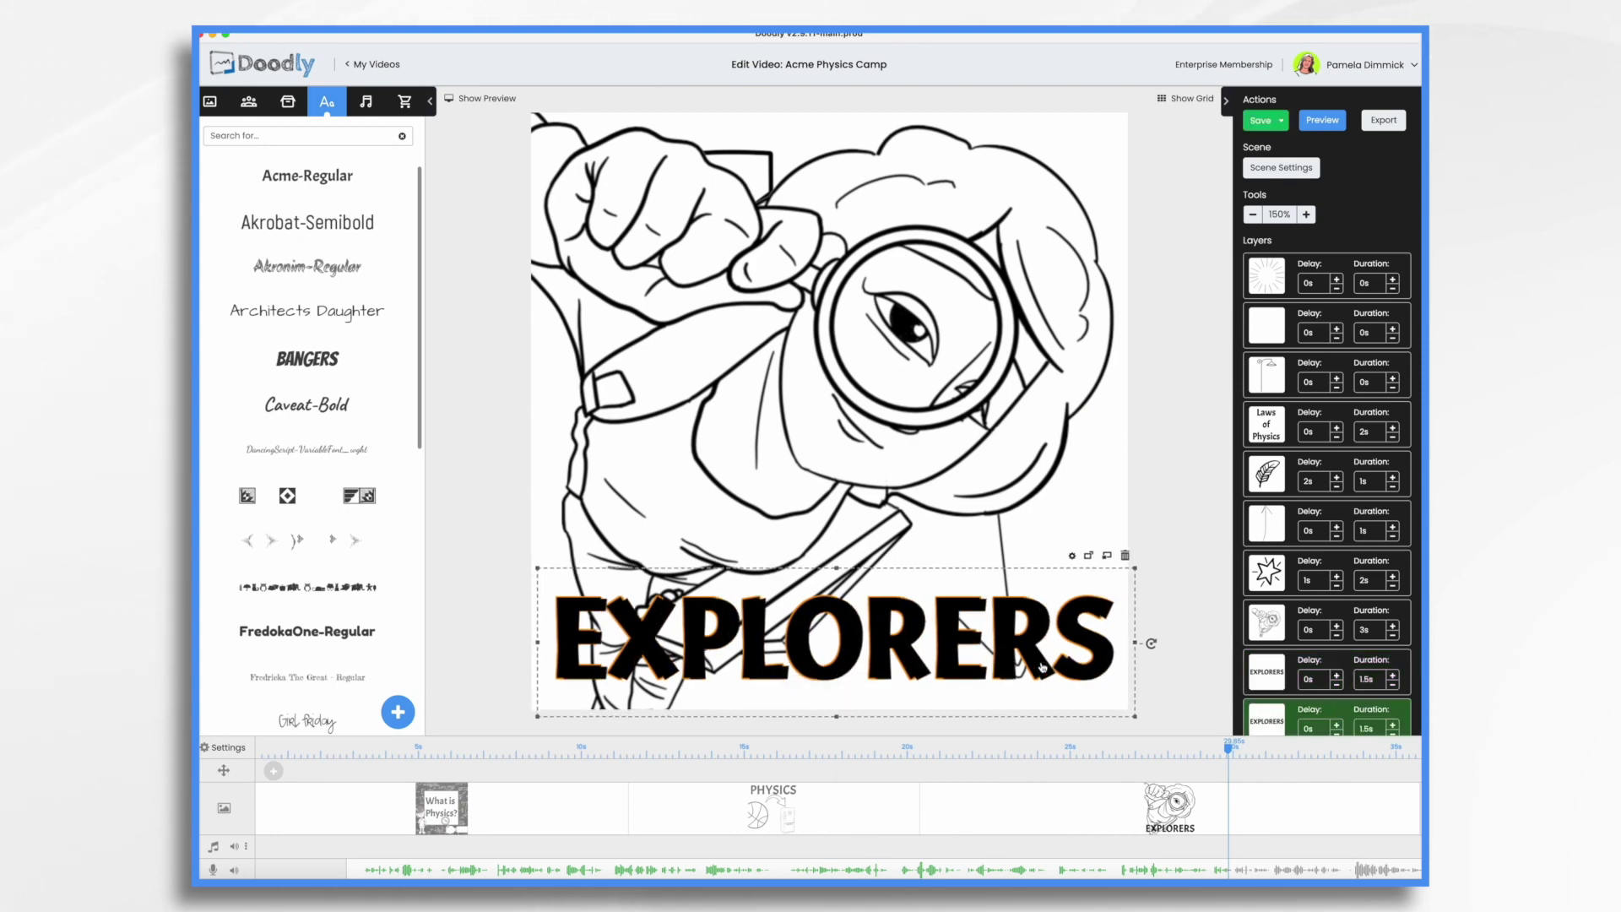
key("Down")
key("Down")
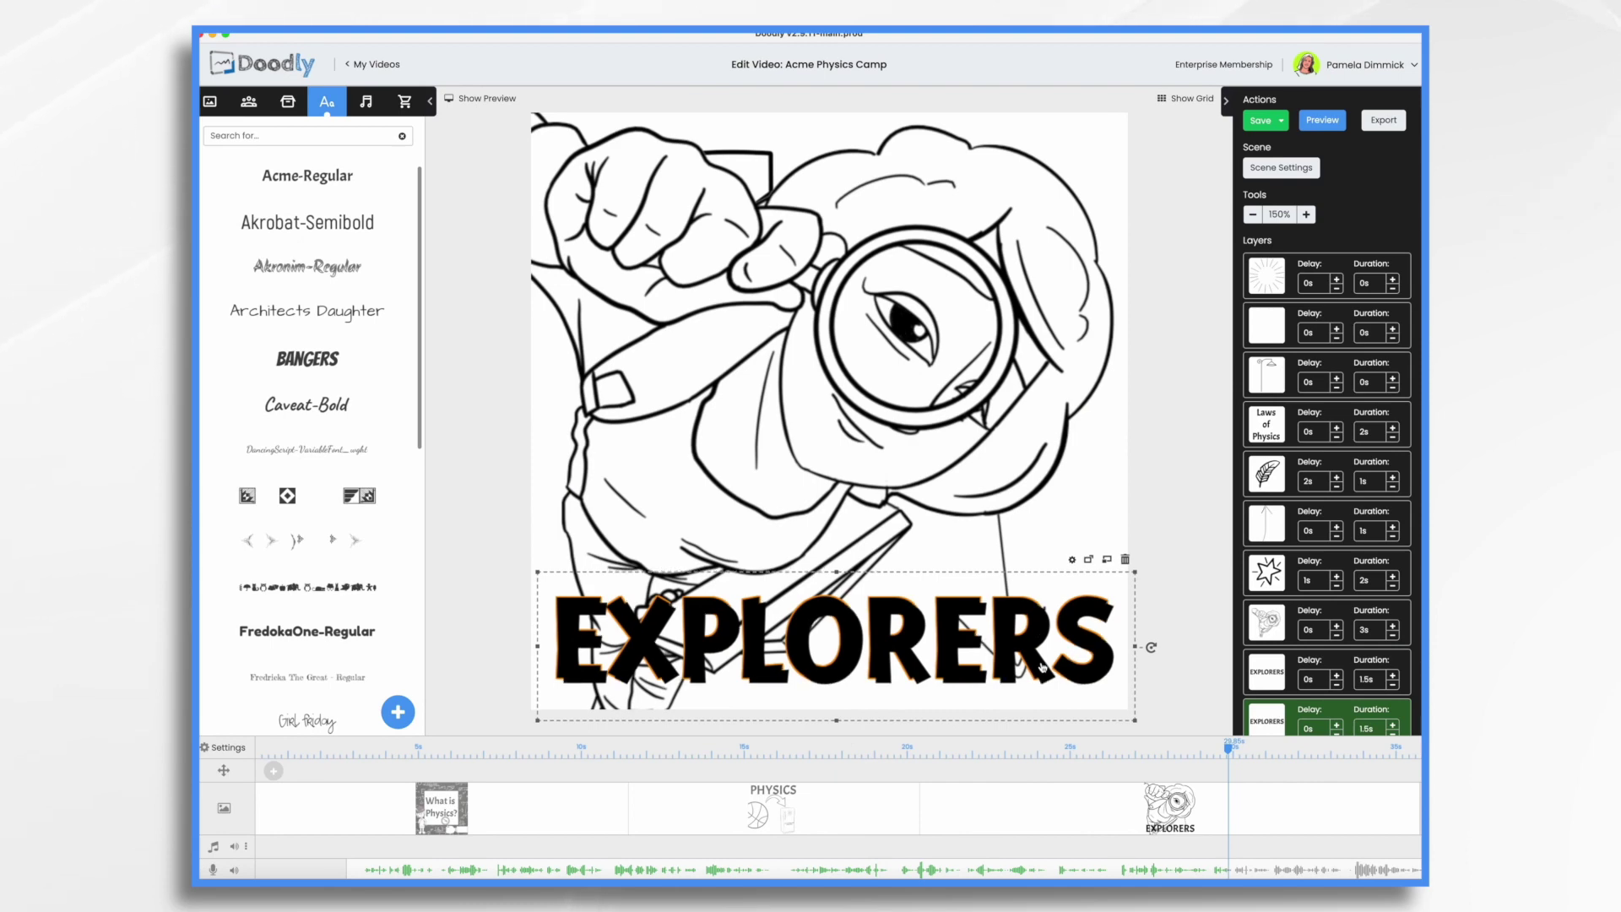
key("Down")
left_click(1284, 677)
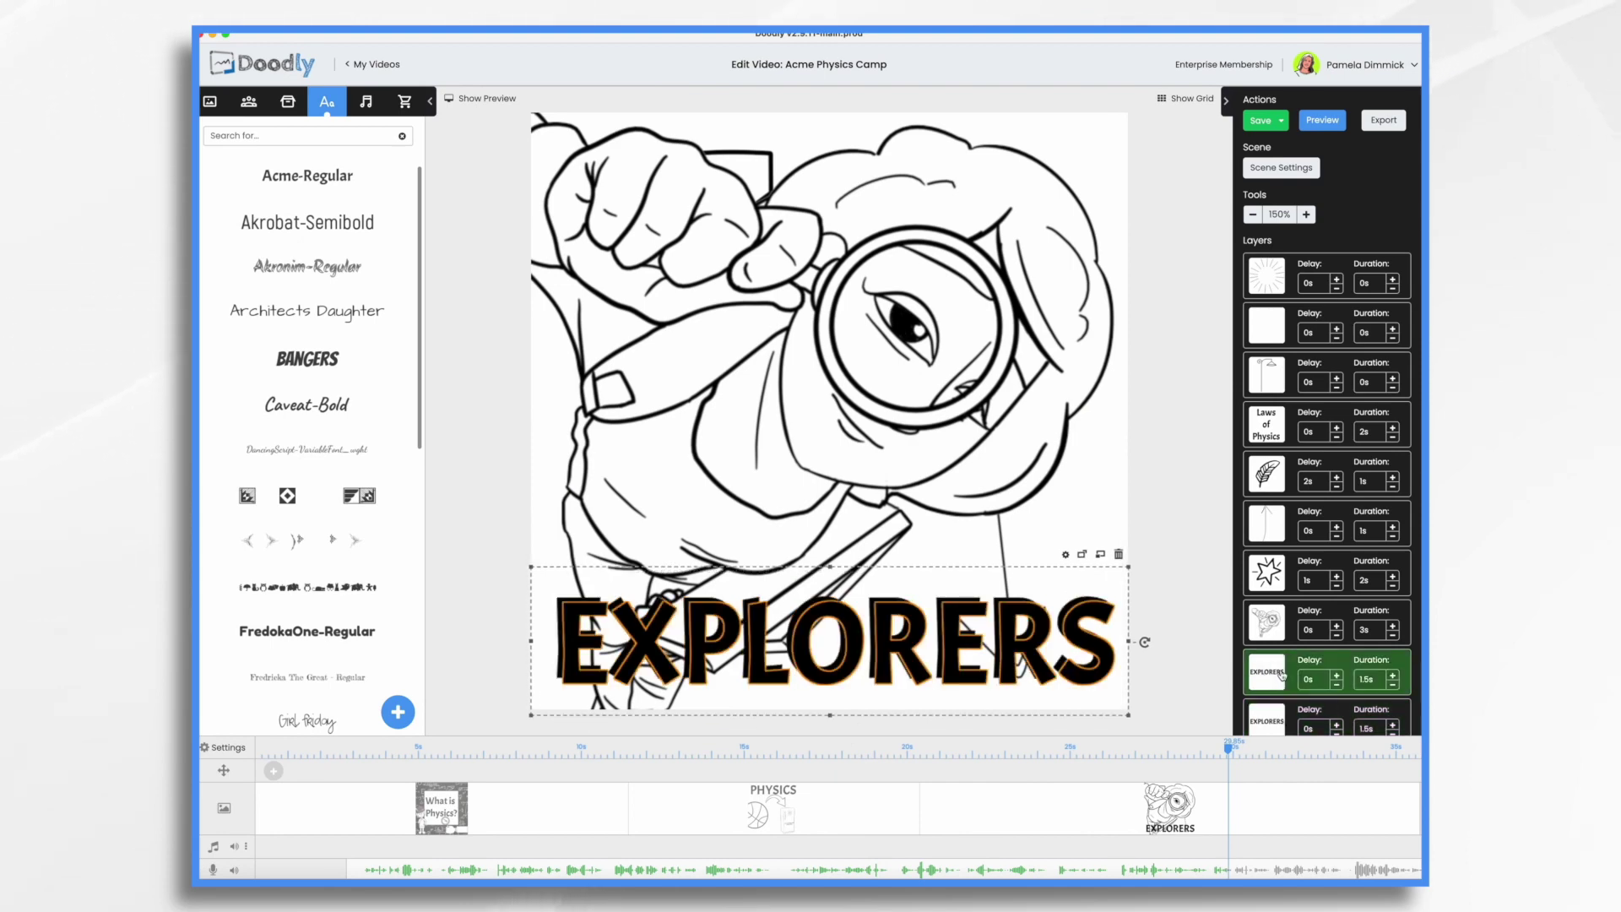
left_click(1066, 554)
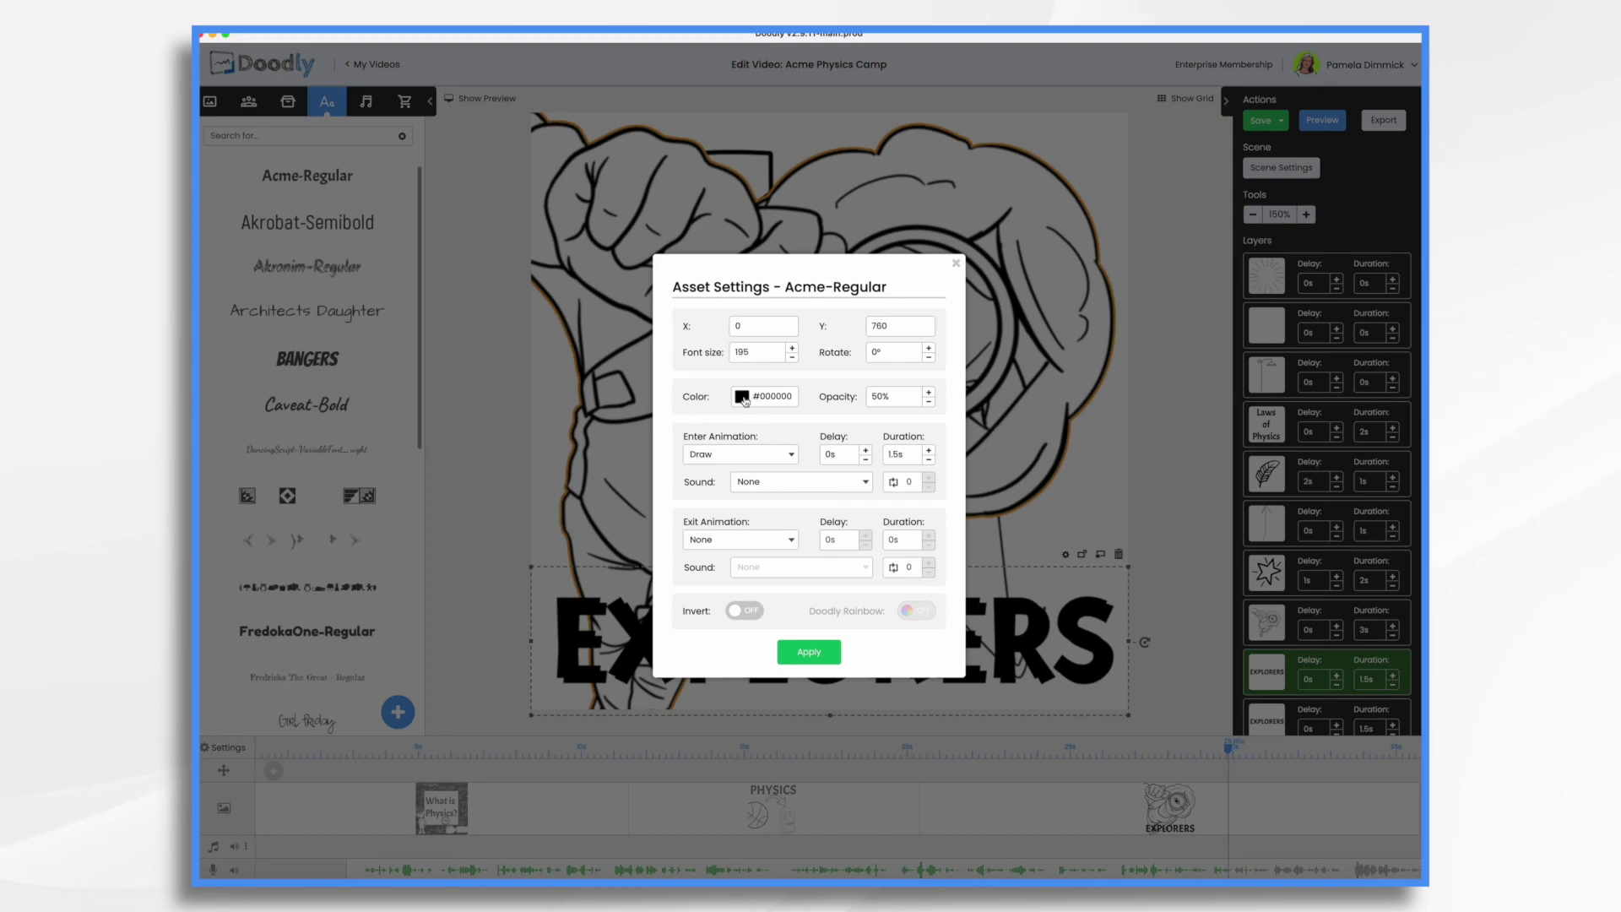
Give the back EXPLORERS text grey #989898 colour at 50% opacity as a shadow.
left_click(742, 397)
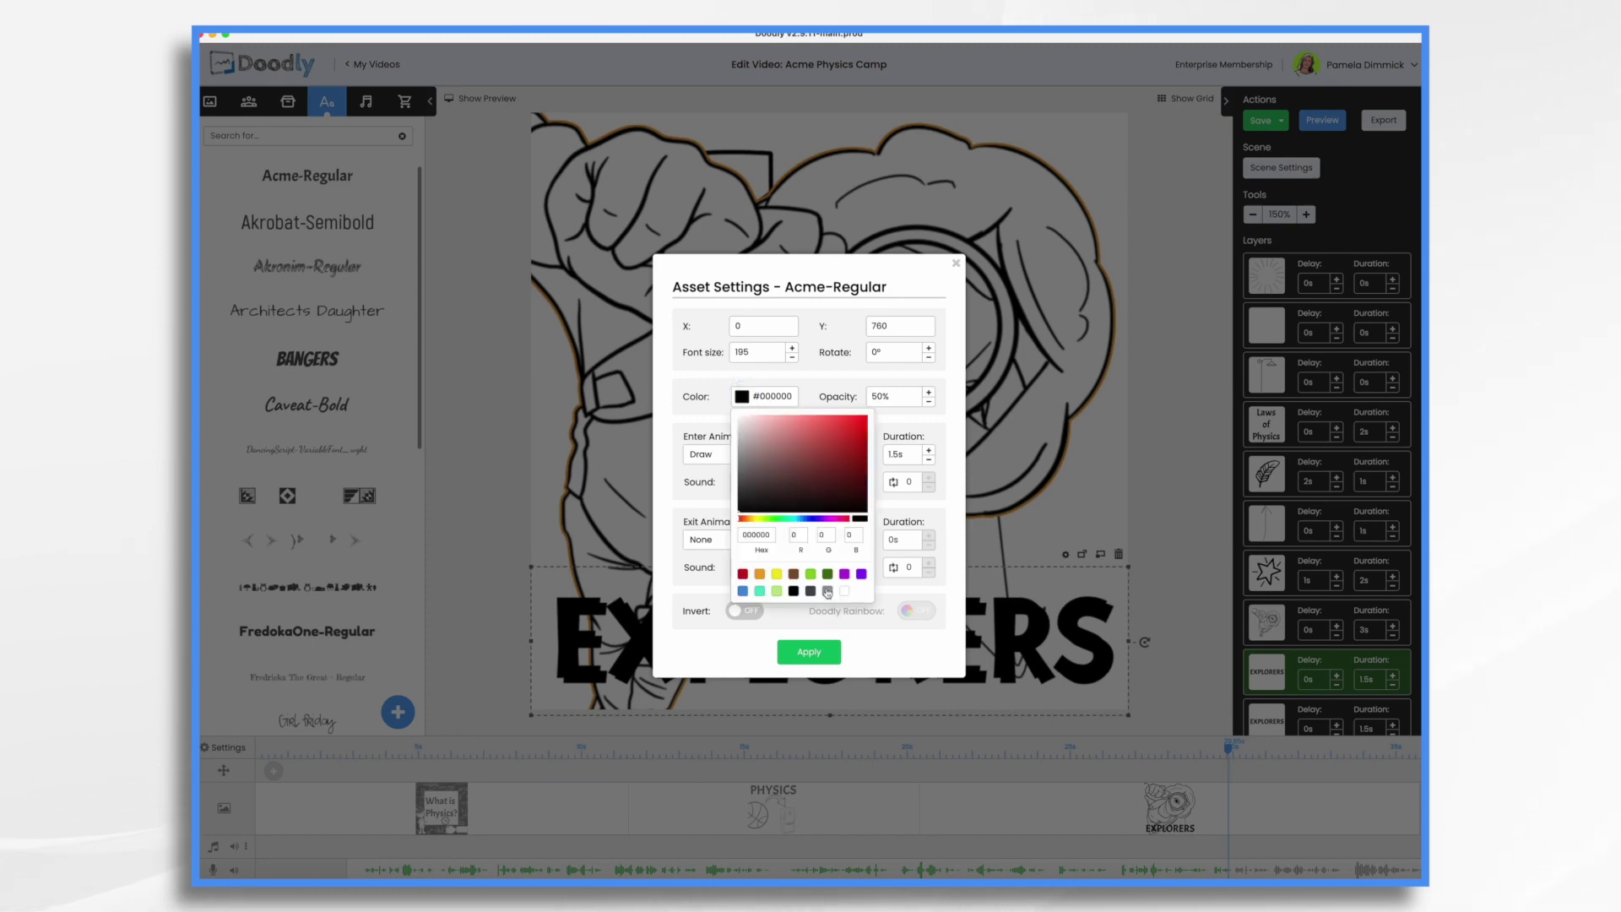
left_click(827, 593)
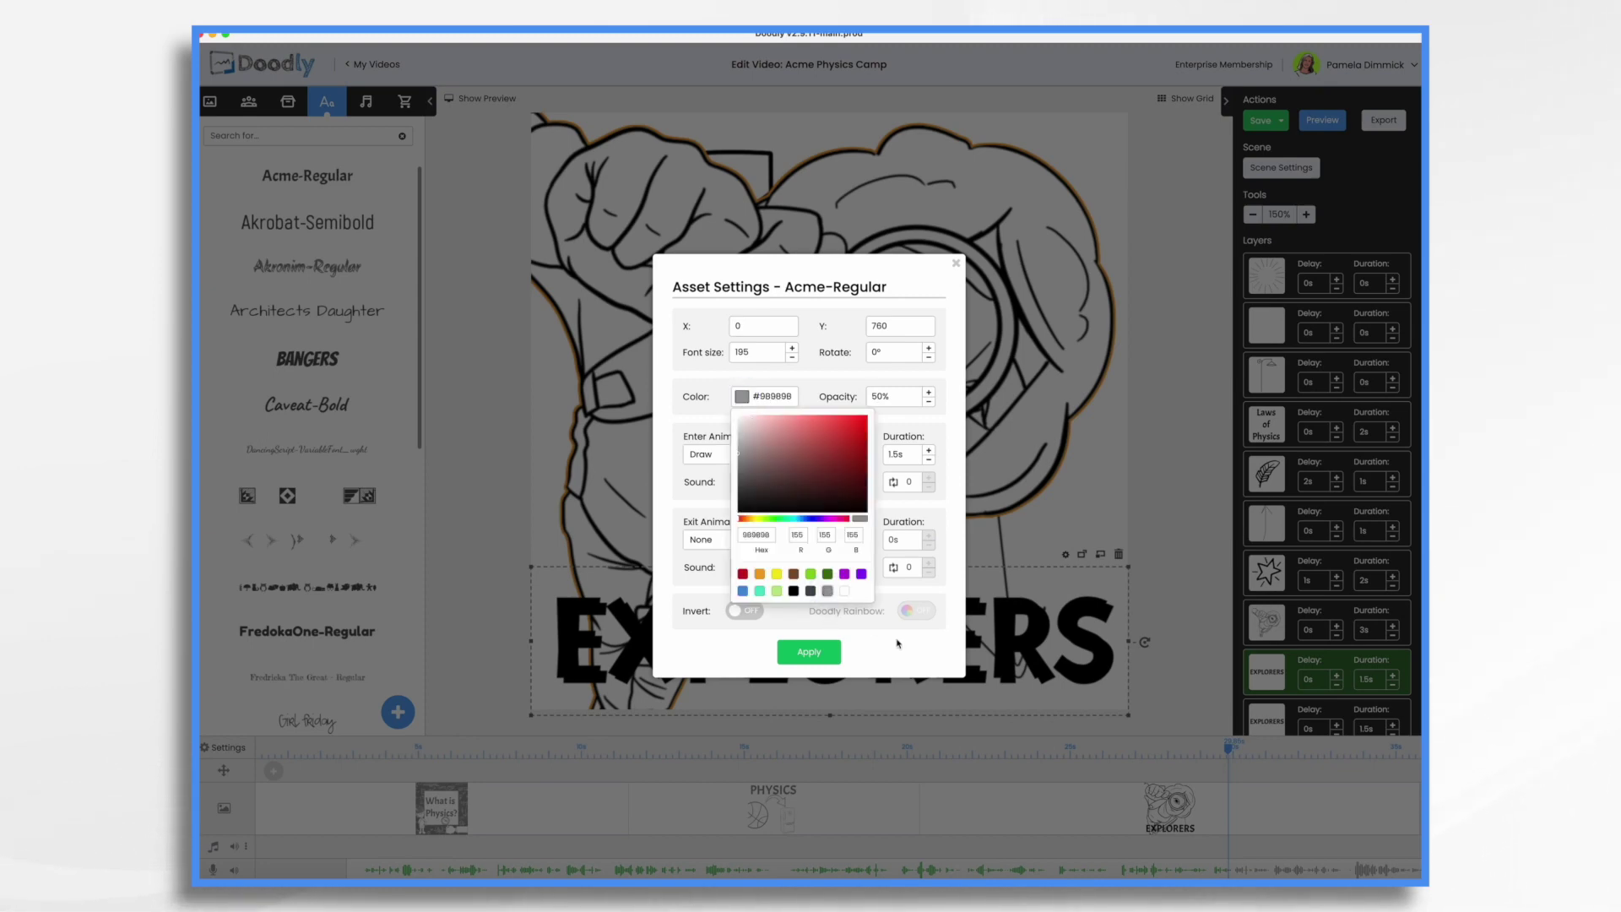
left_click(809, 653)
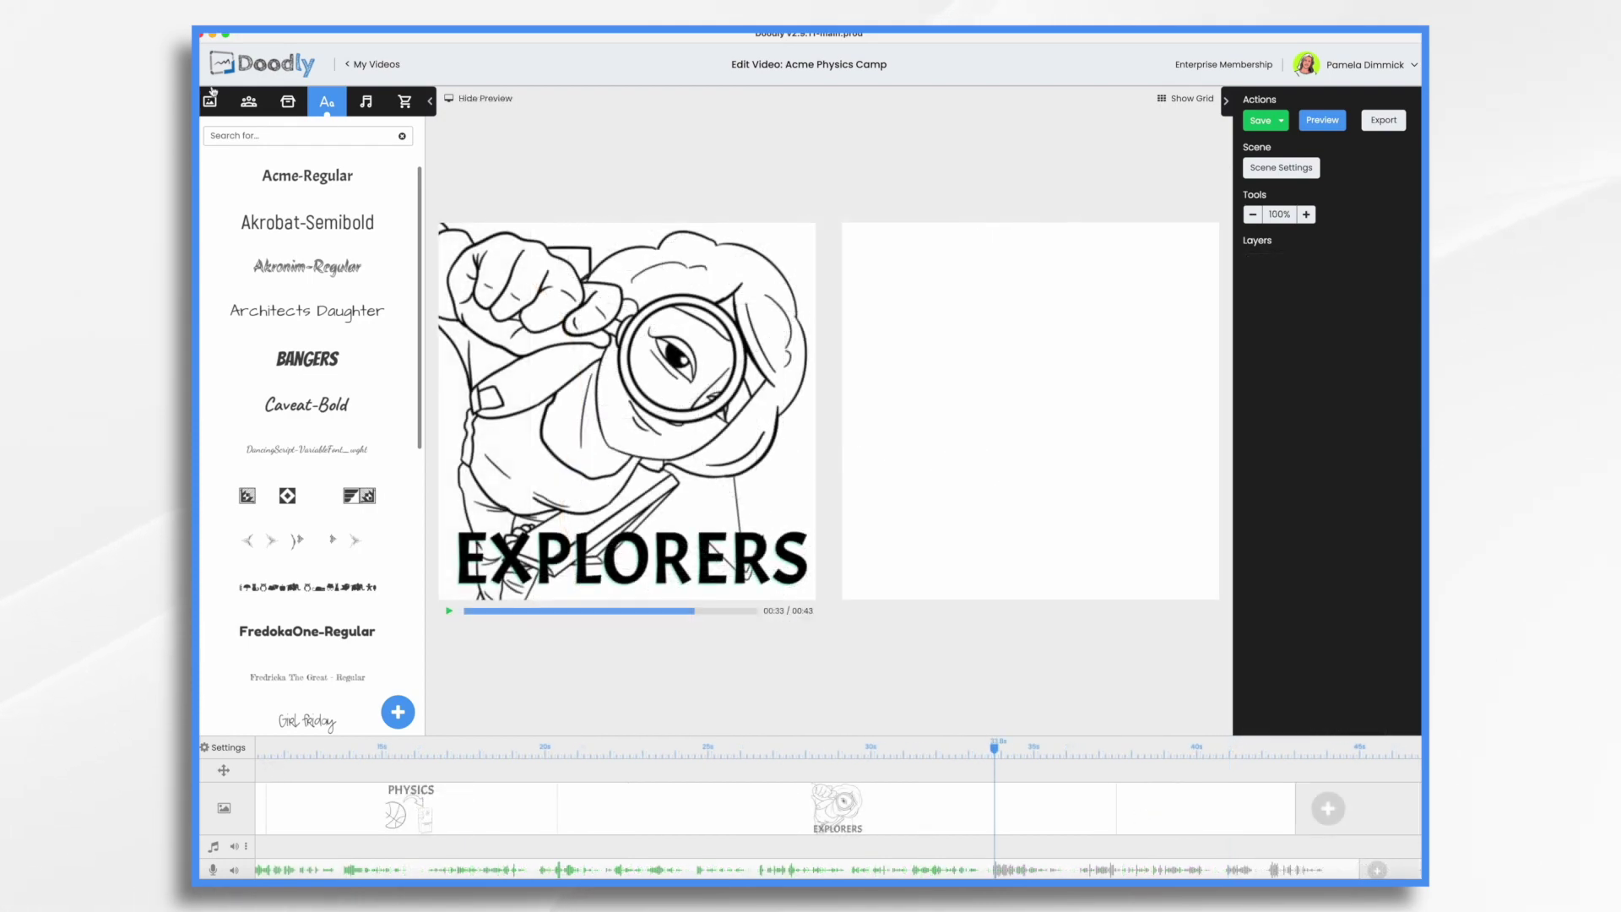
Upload acme physics.svg as a custom prop and choose its reveal mode.
left_click(287, 101)
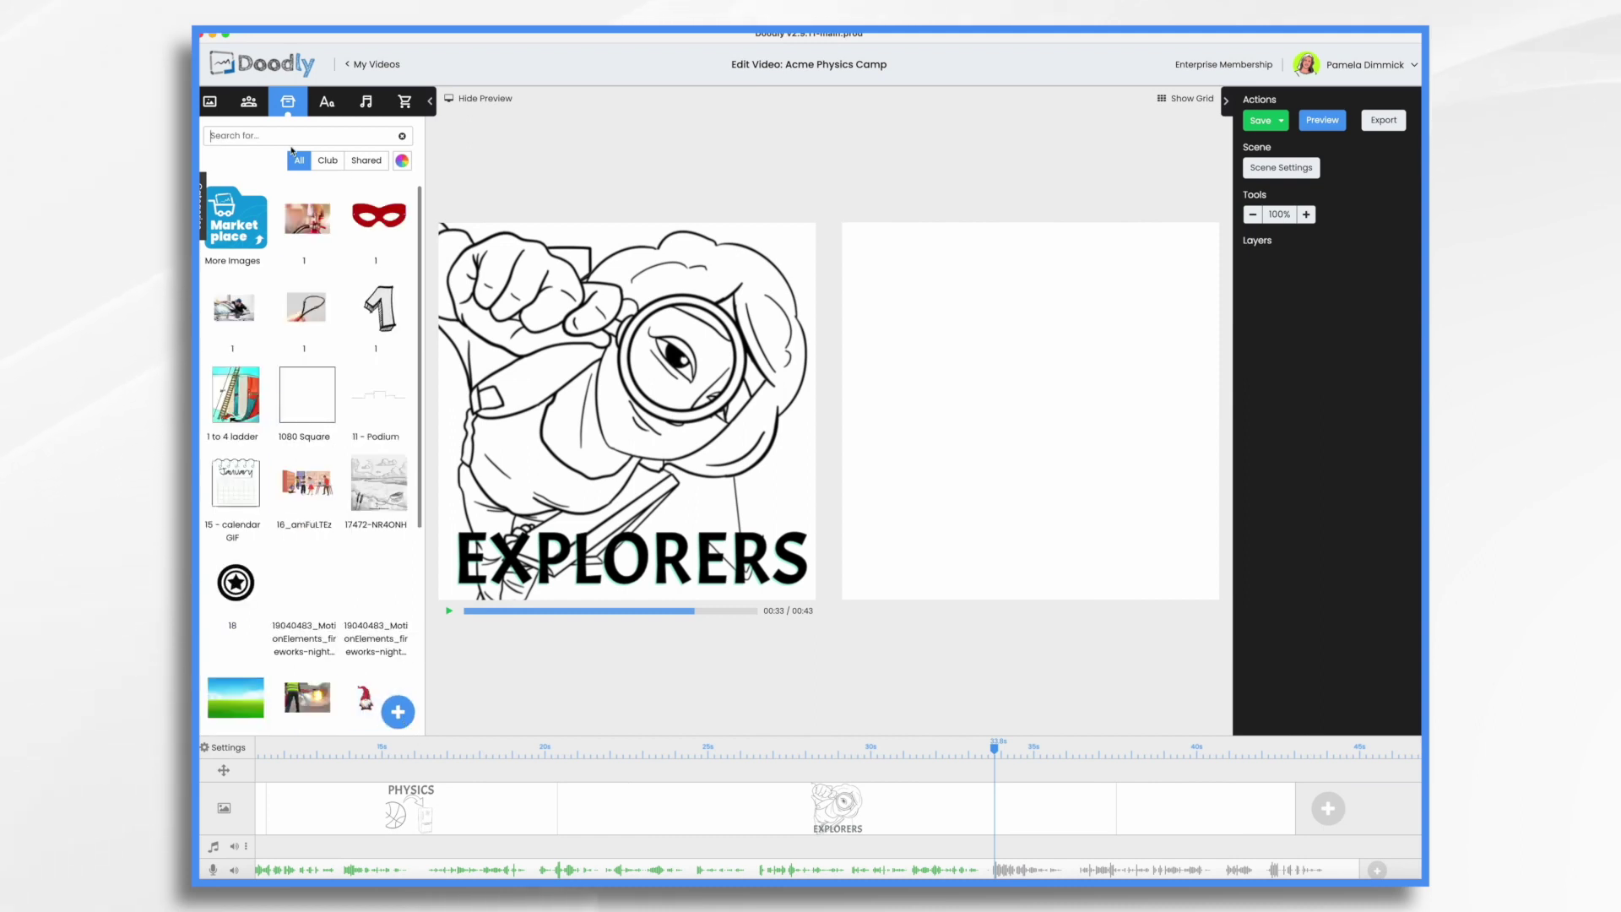
left_click(404, 713)
left_click(622, 283)
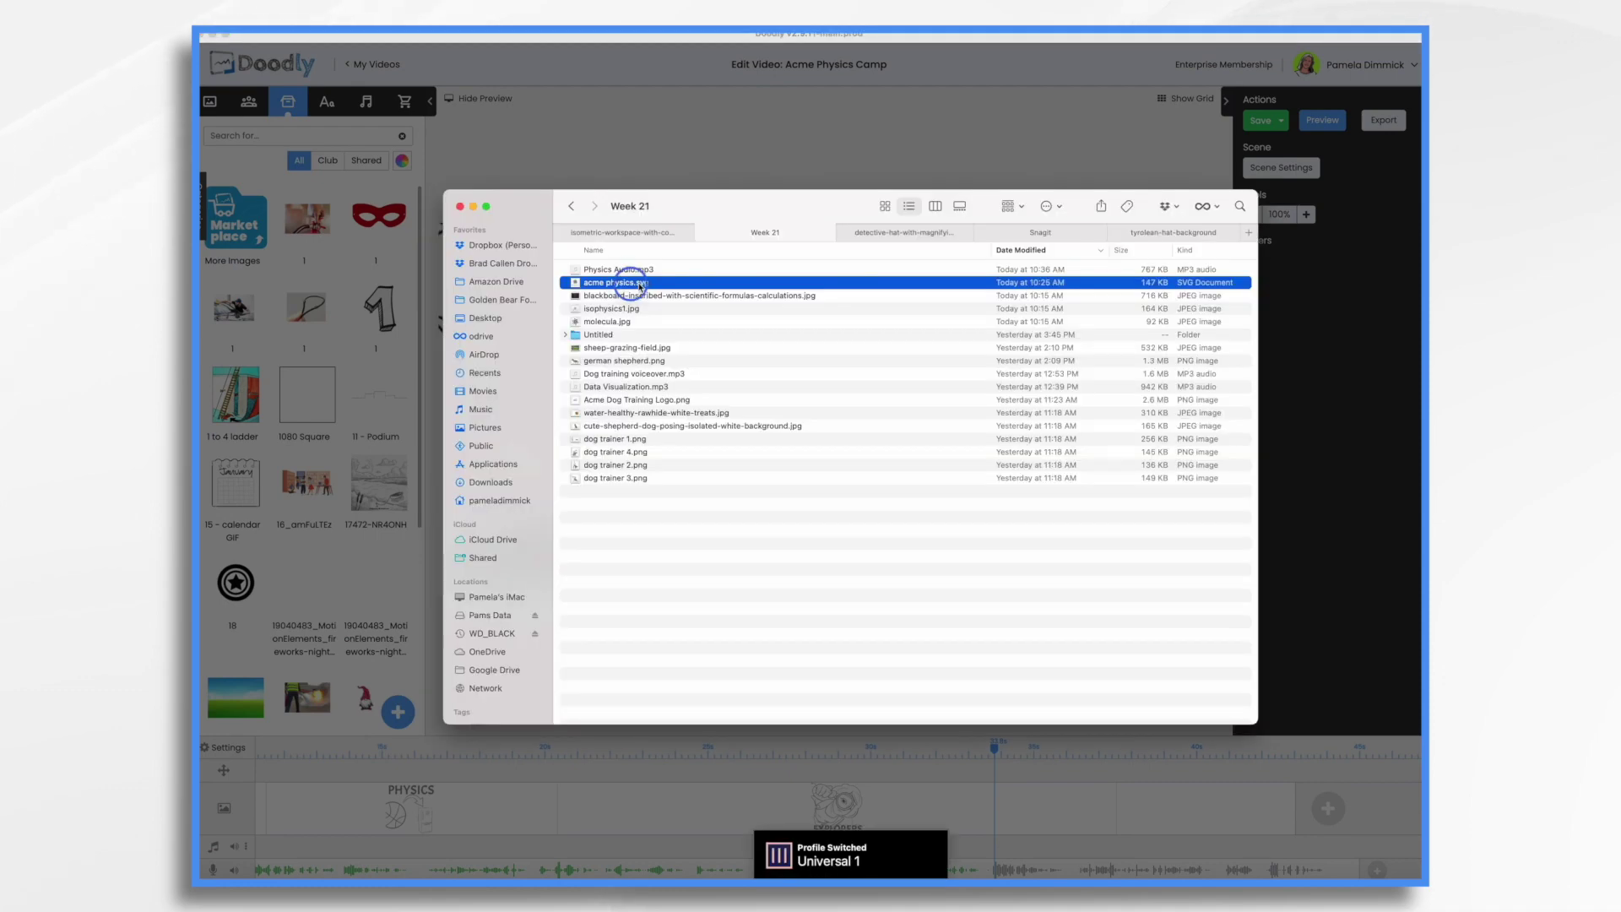
left_click_drag(640, 287, 836, 405)
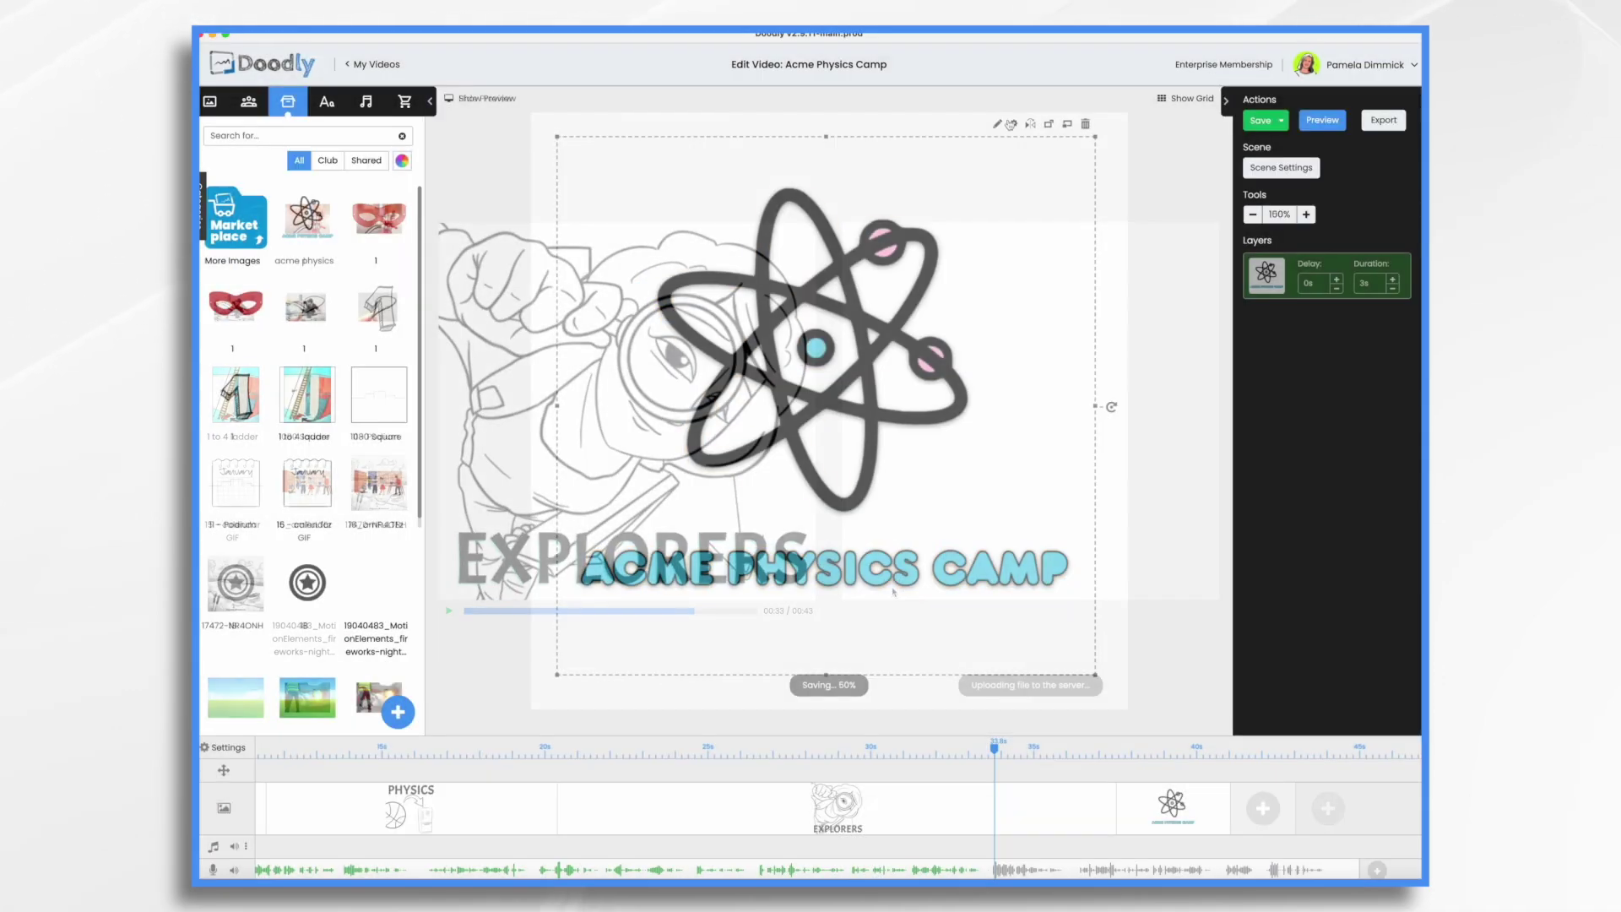
left_click(999, 125)
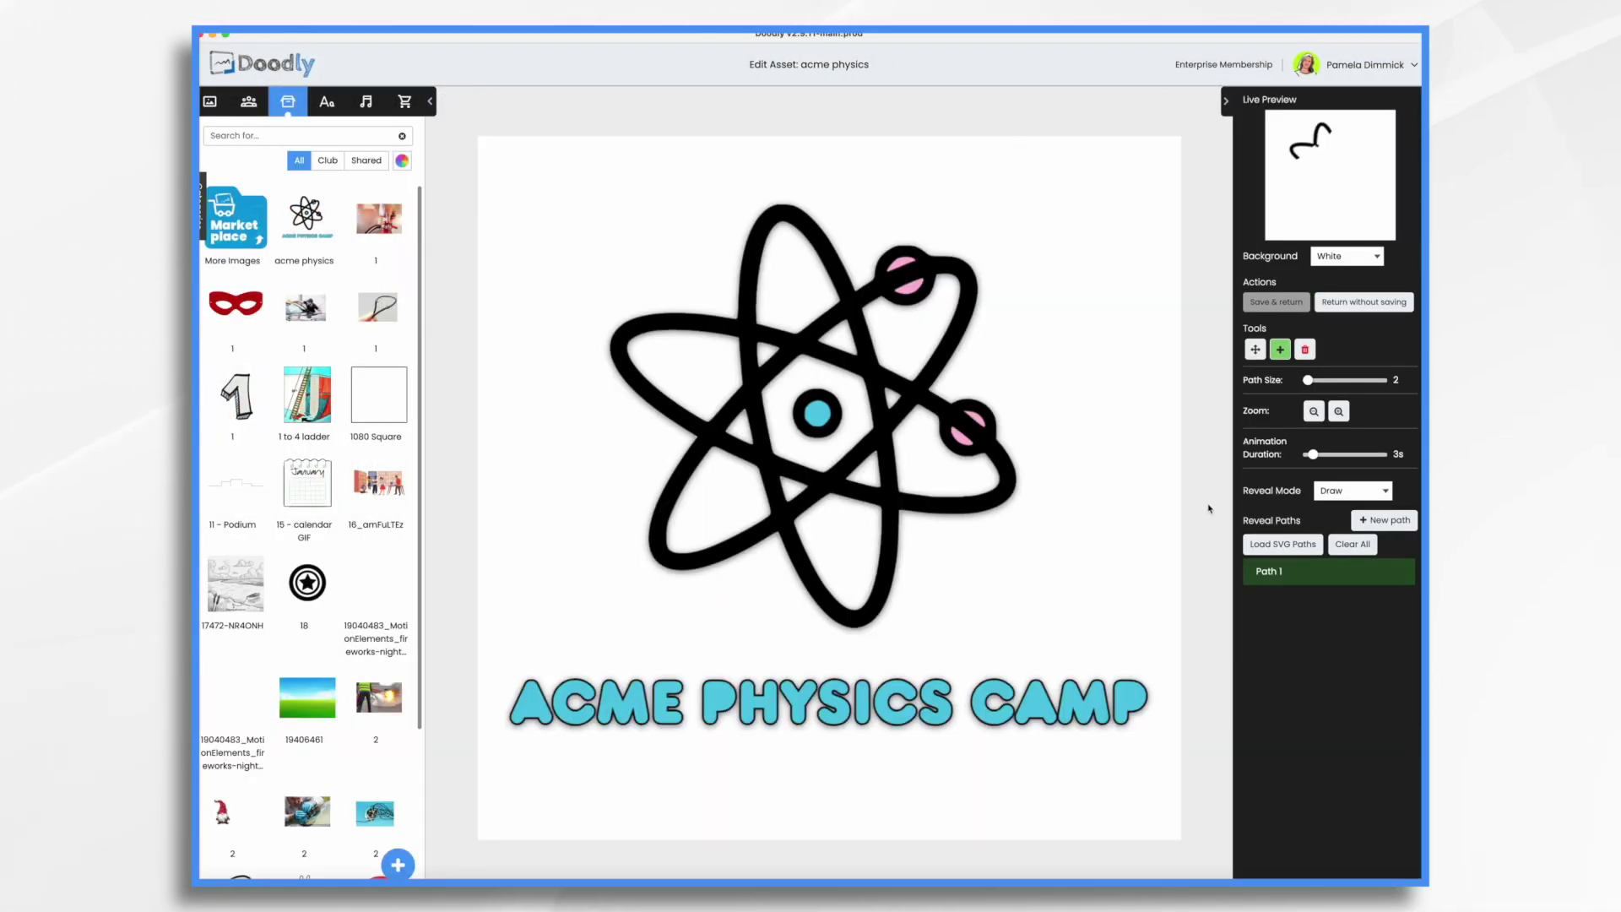
left_click(1329, 494)
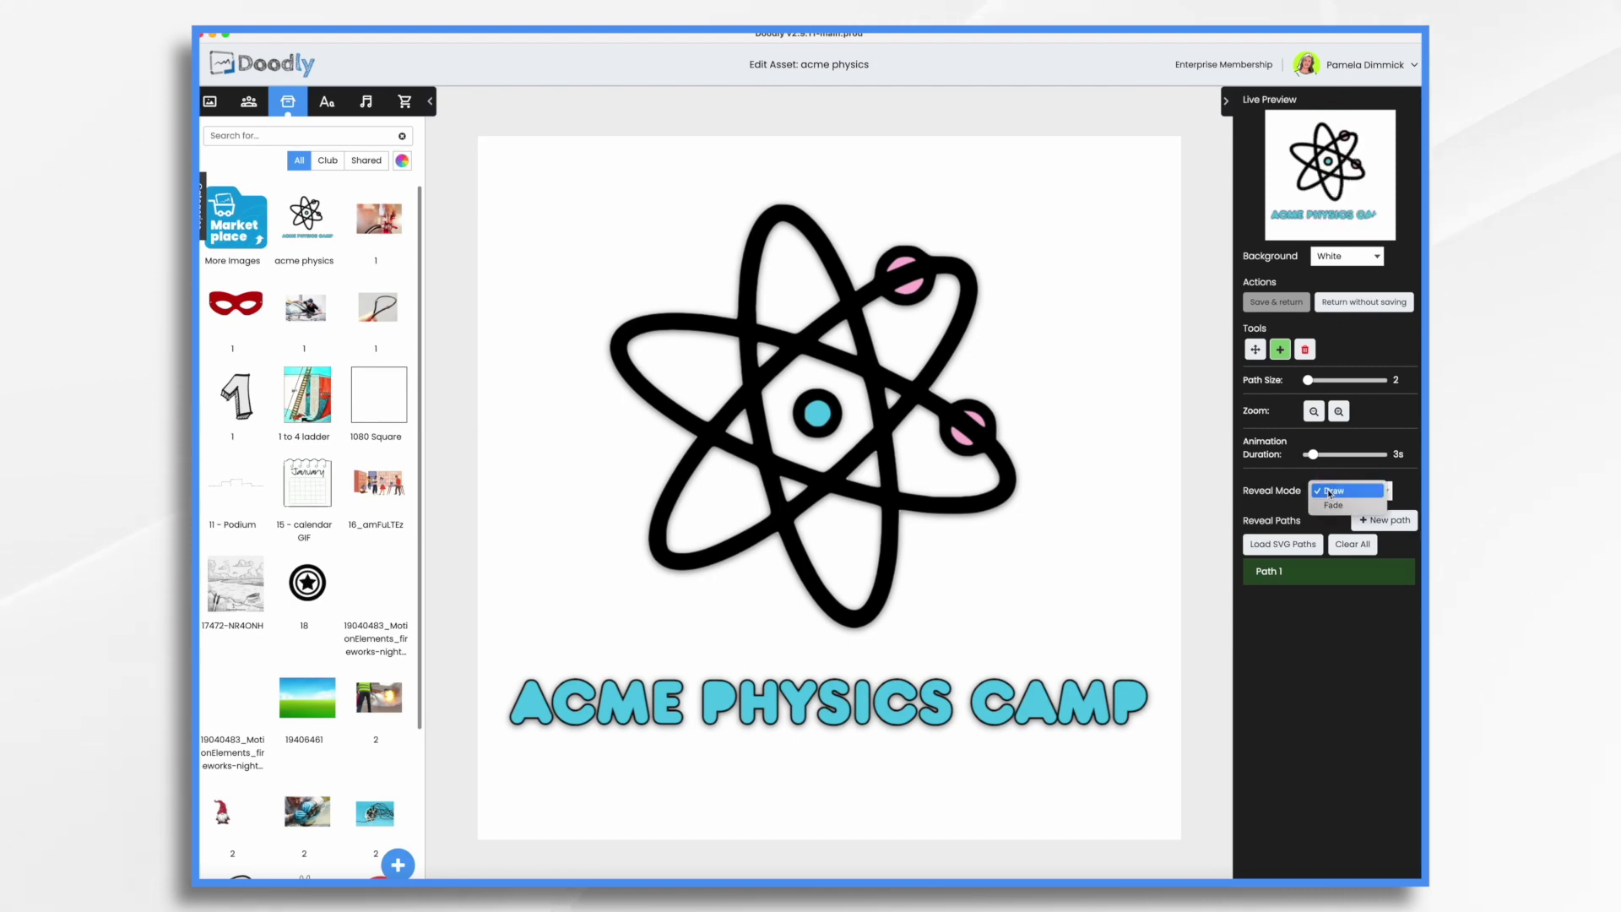
left_click(1333, 505)
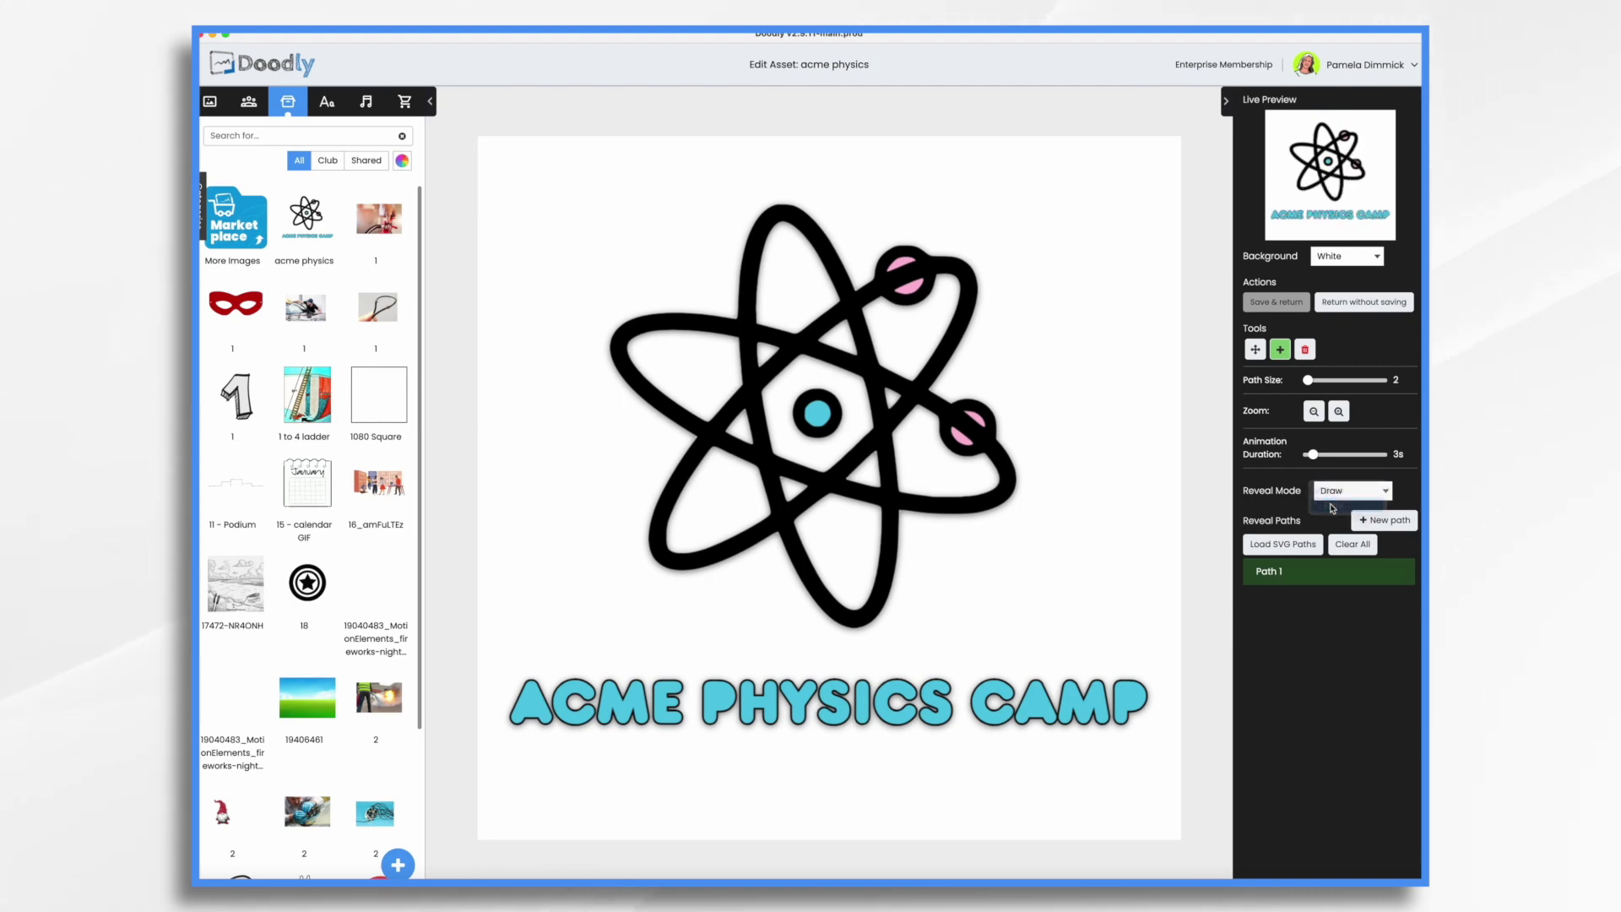
left_click(1276, 302)
left_click(297, 173)
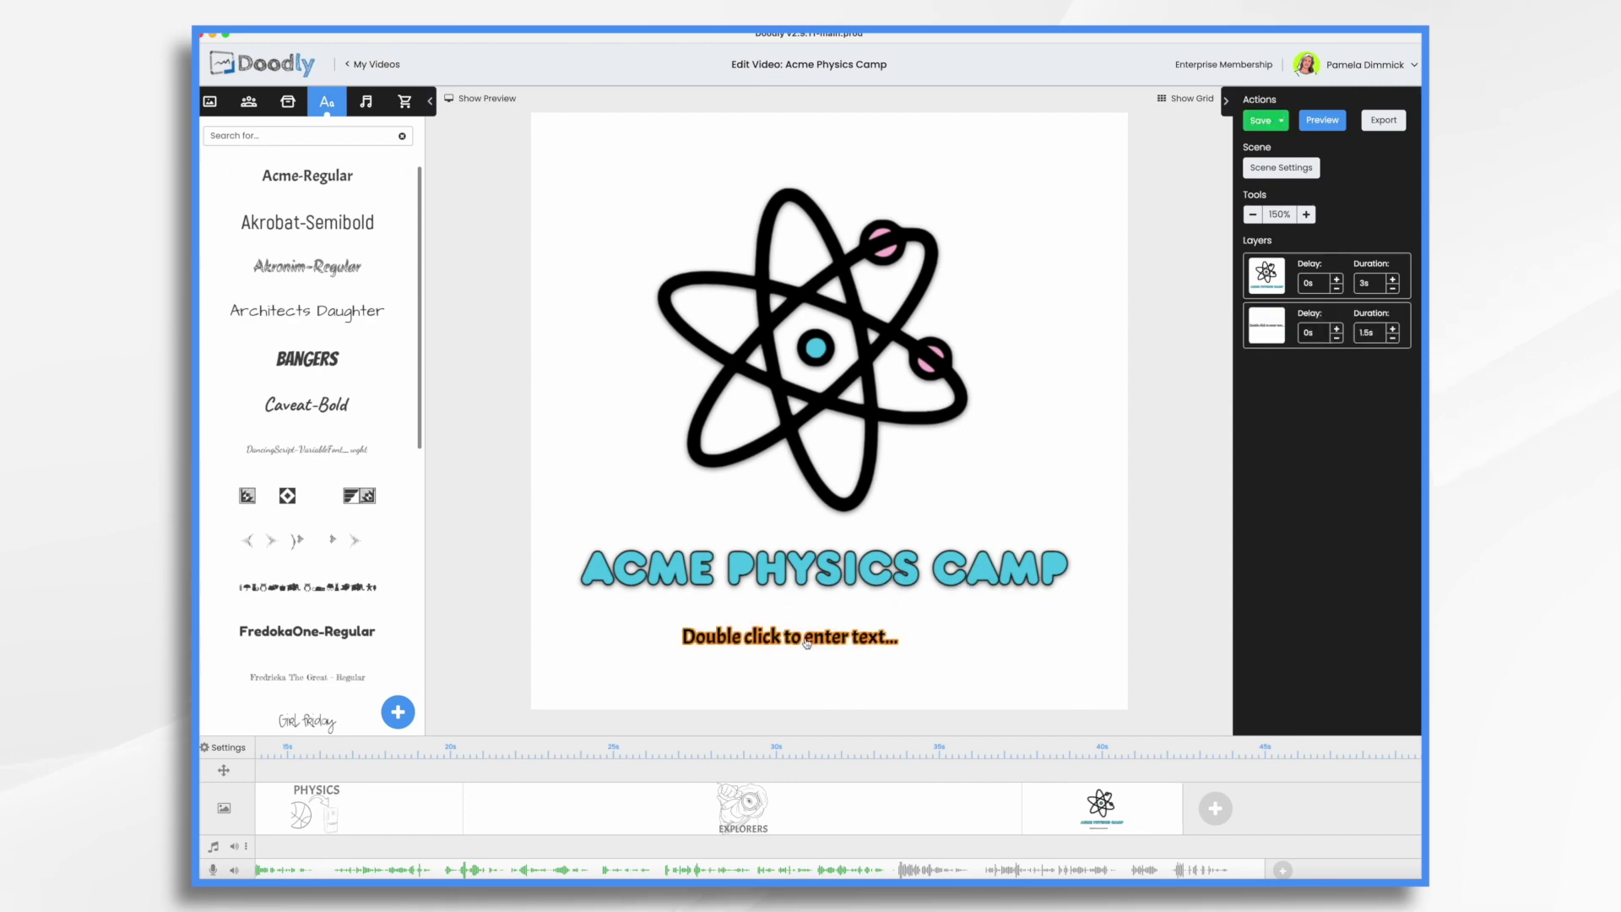
double_click(791, 637)
key("ctrl+a")
type("www.AcmePhysicsC")
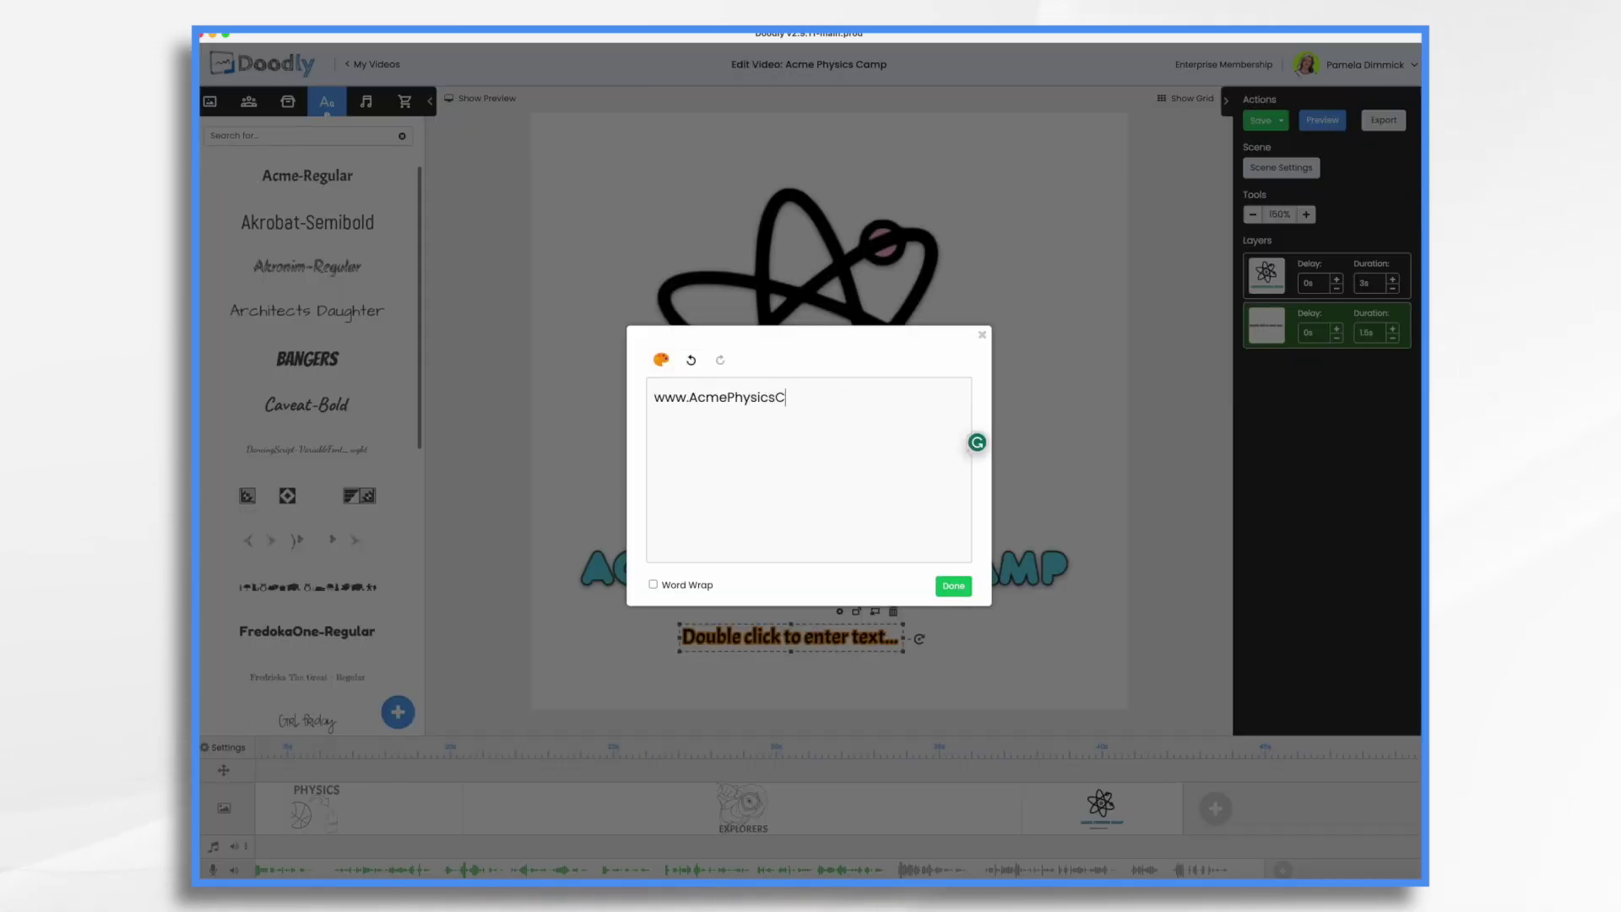
type("amp.com")
left_click(953, 586)
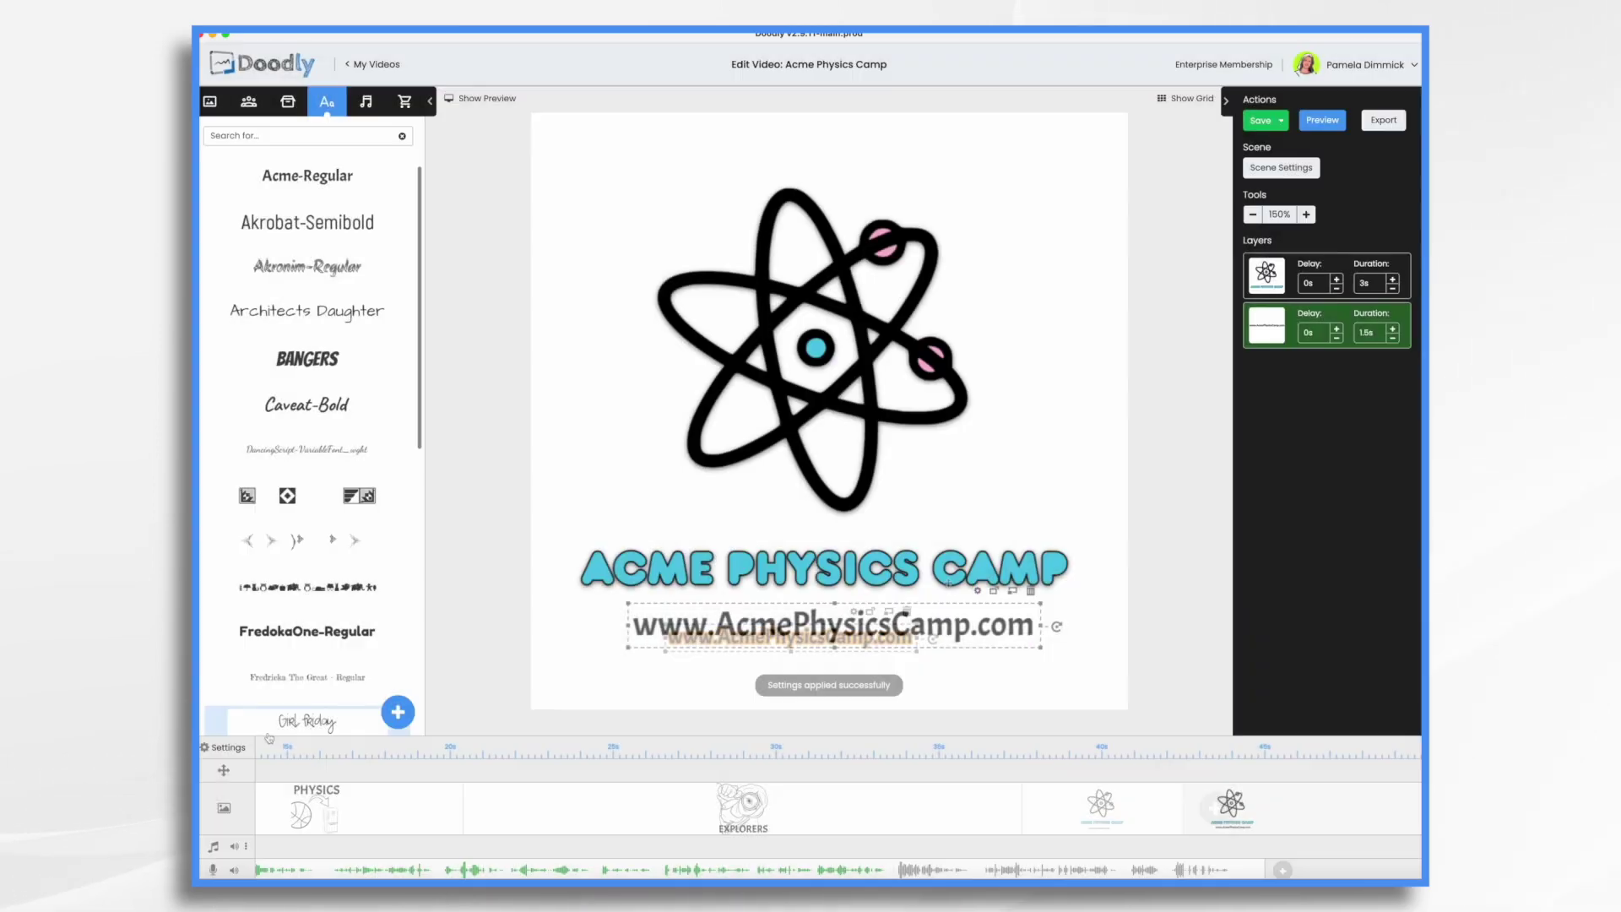
Add the Get With It music track to the audio timeline.
left_click(366, 105)
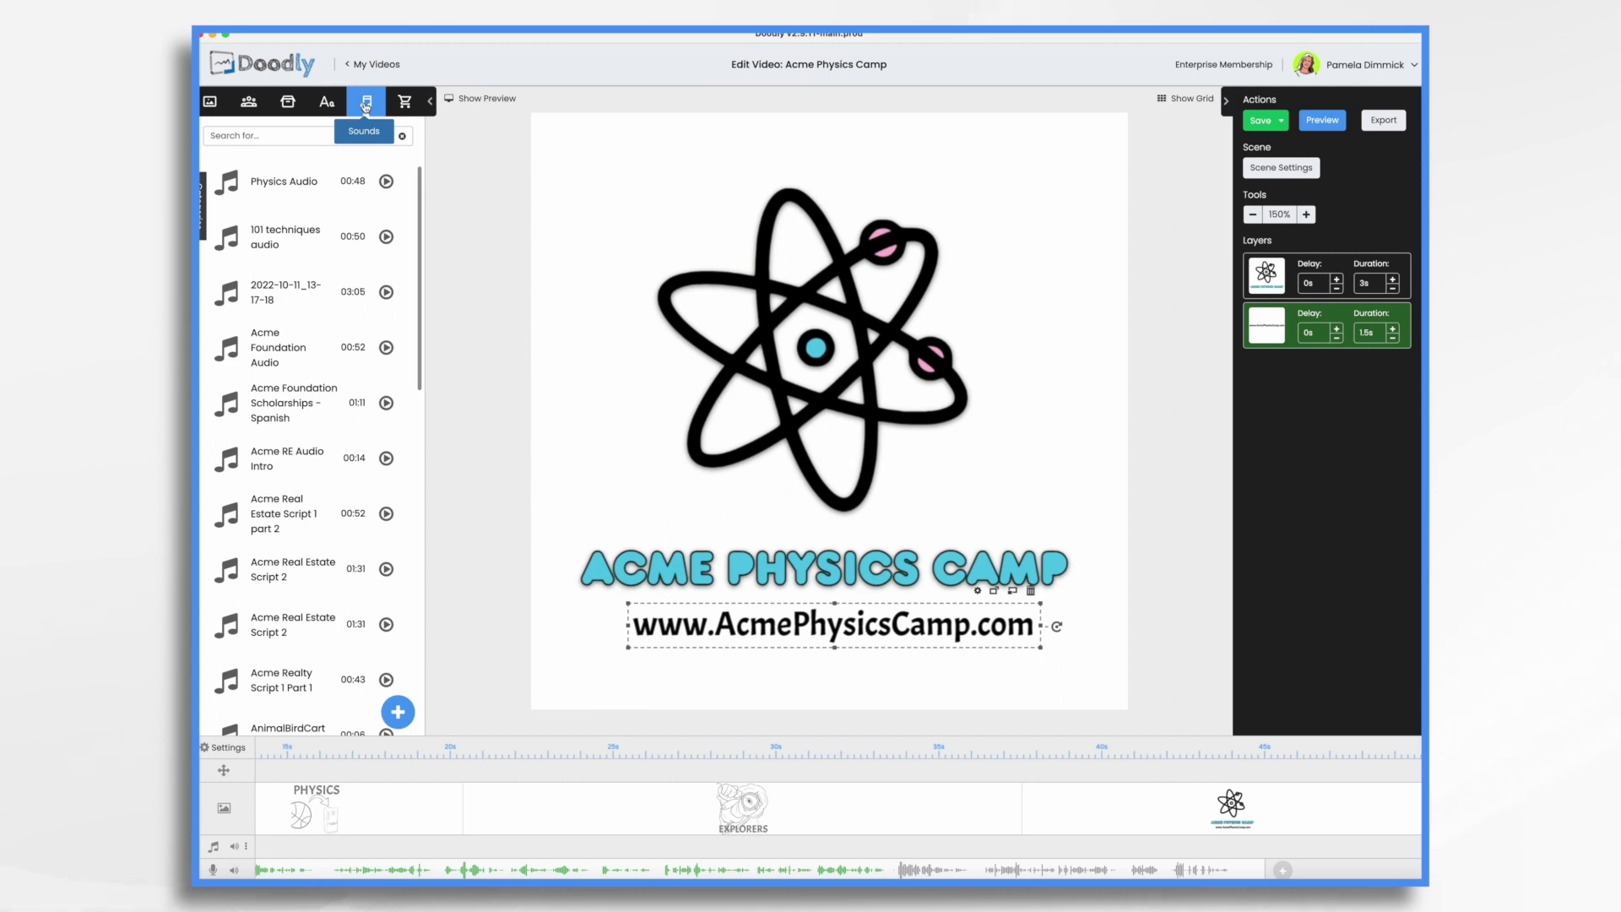
left_click(216, 251)
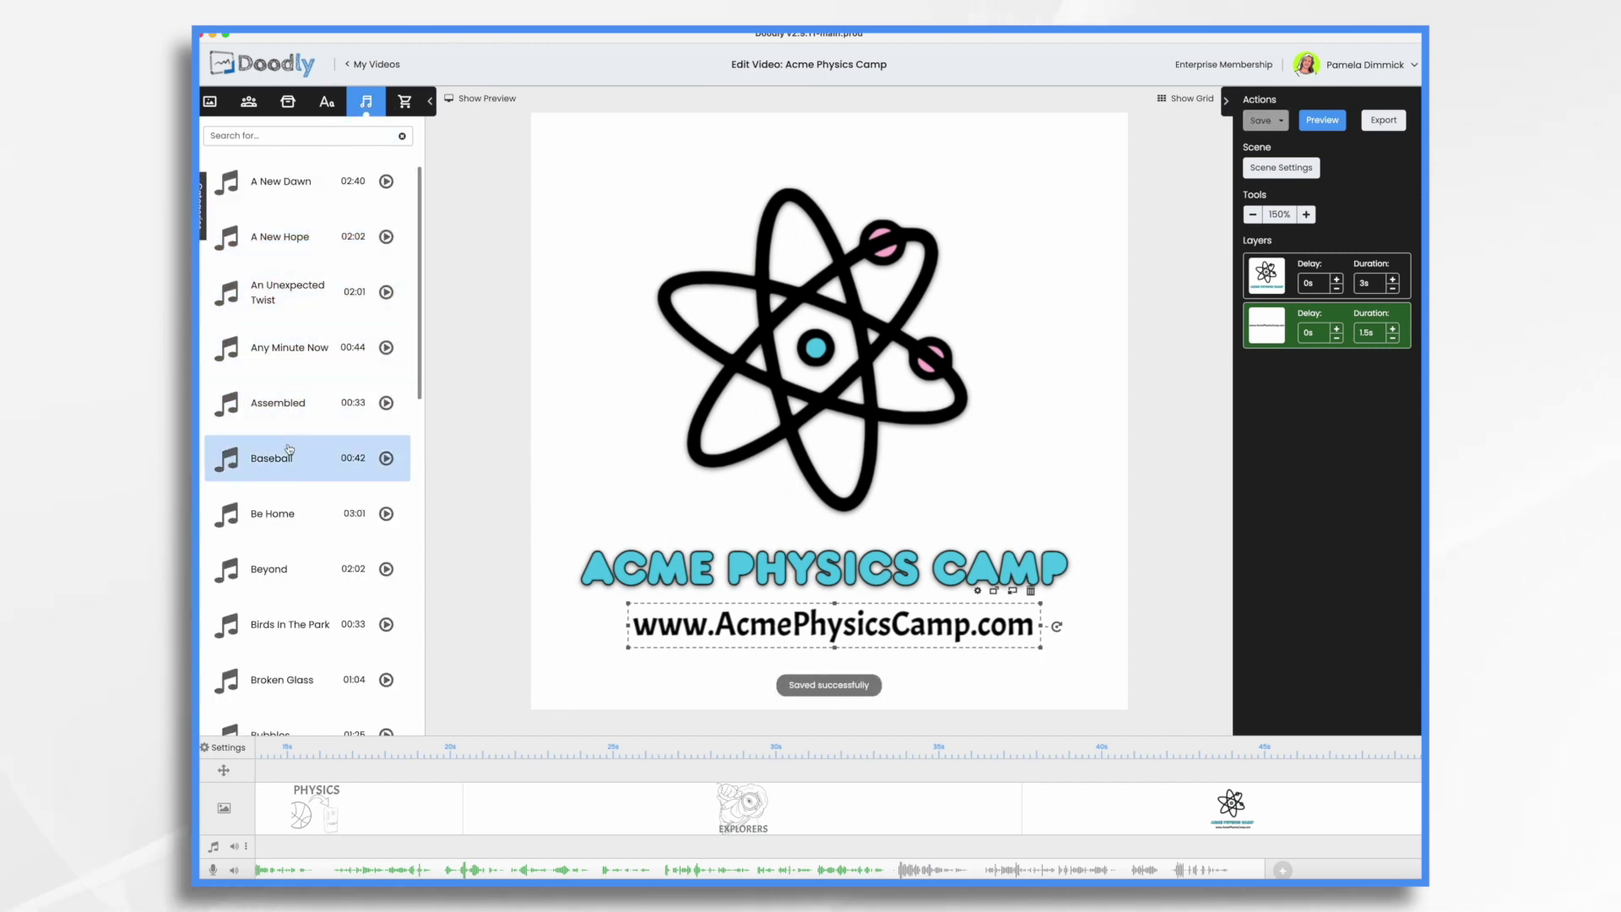
scroll(291, 405, "down", 10)
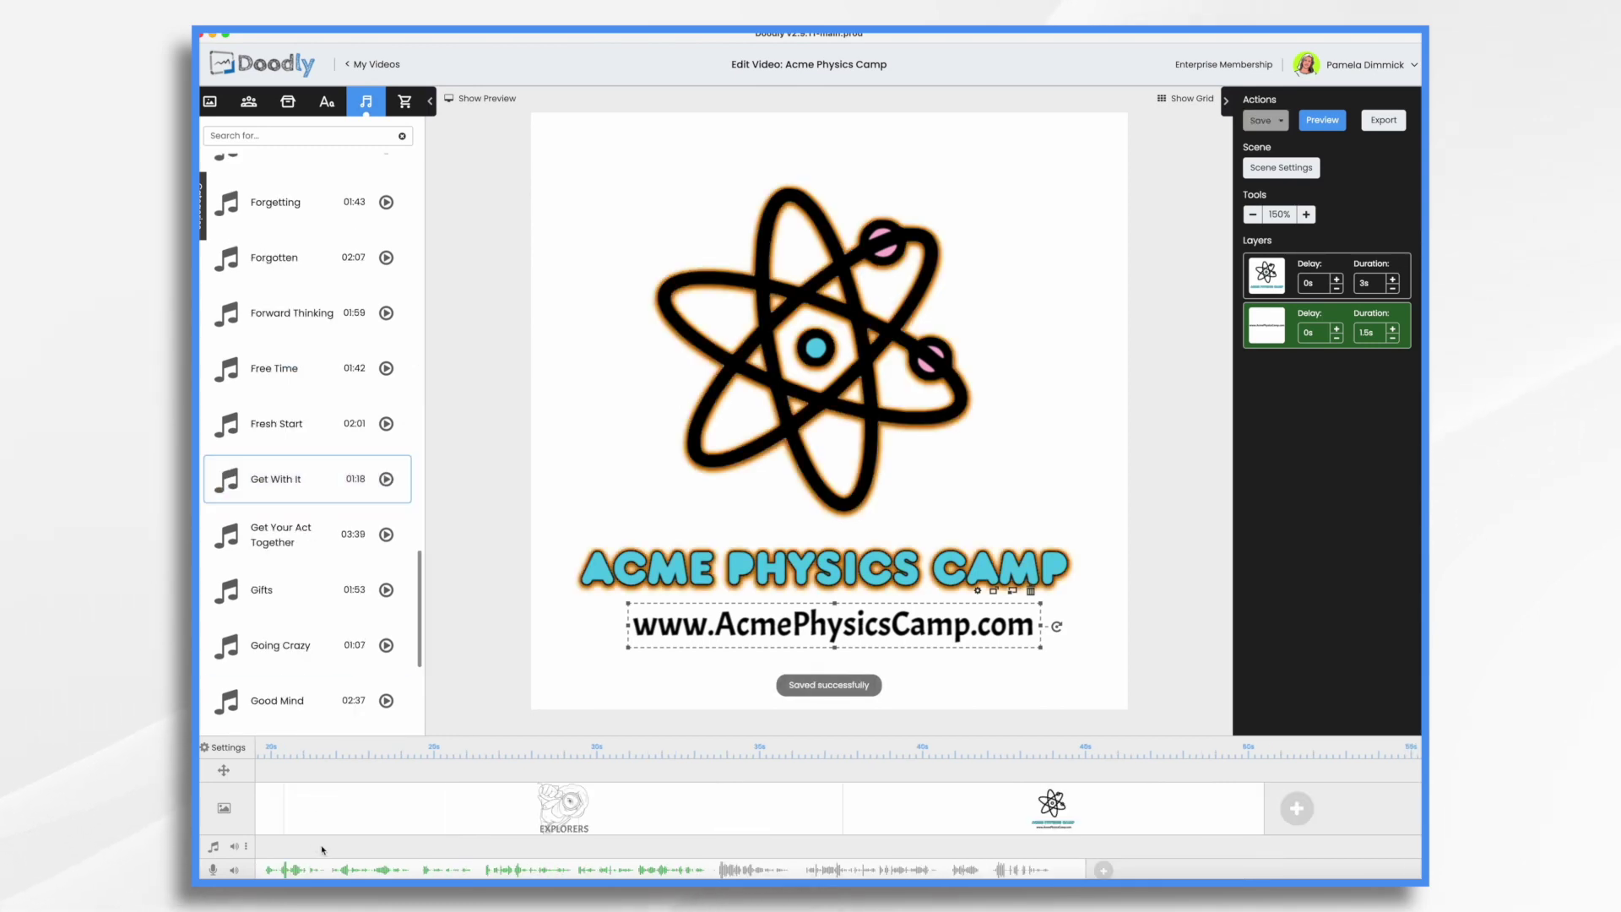
scroll(325, 851, "left", 5)
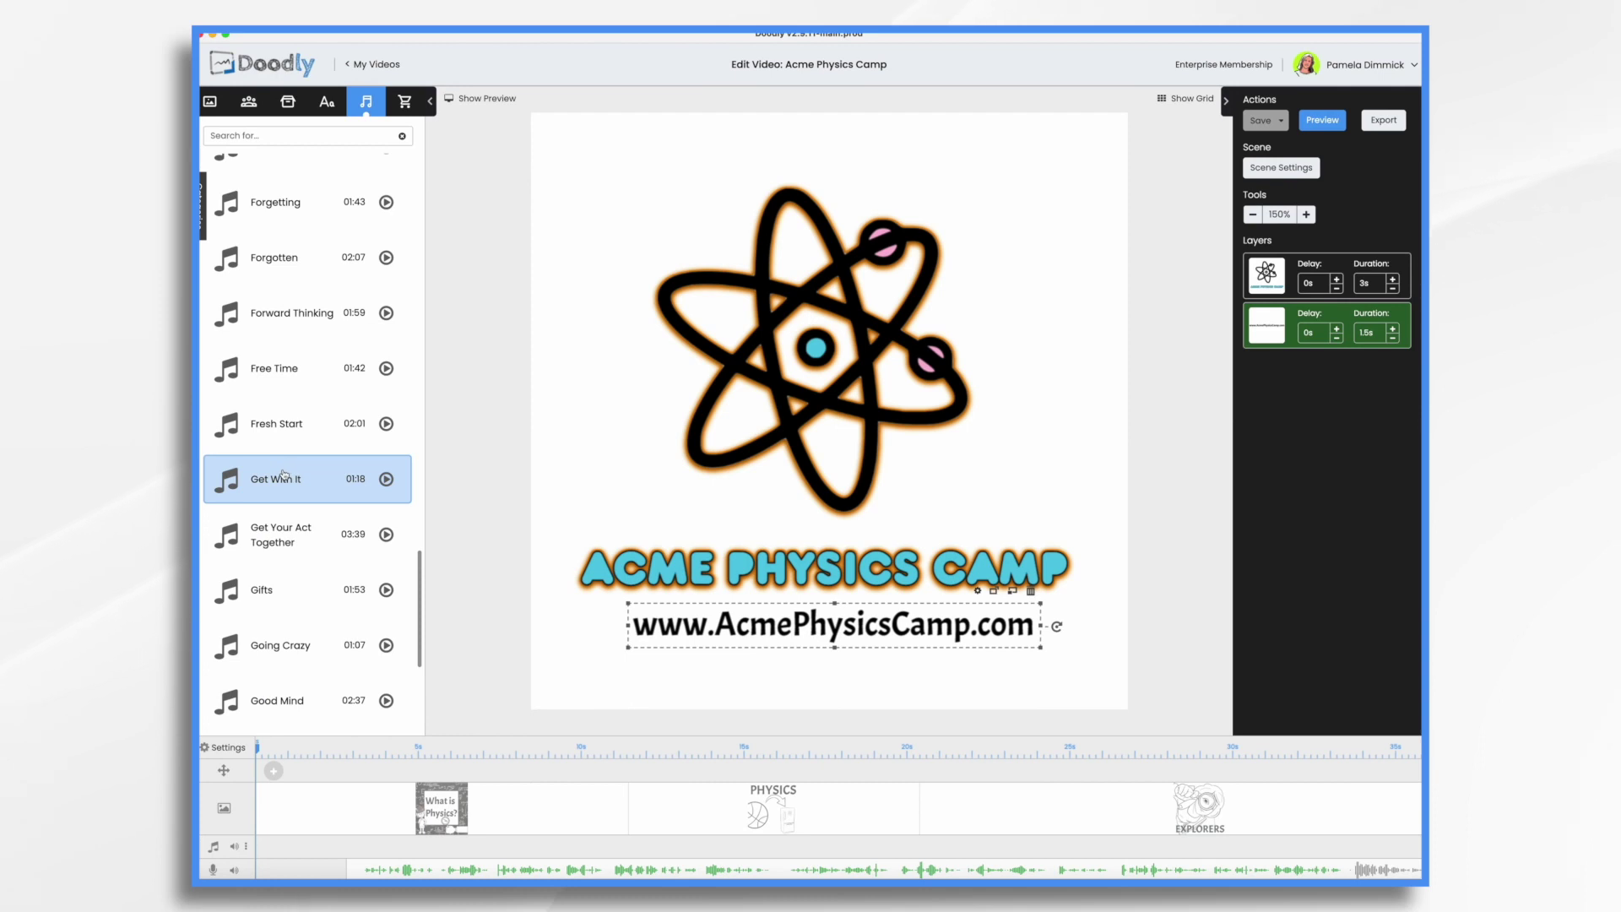
left_click_drag(283, 476, 337, 855)
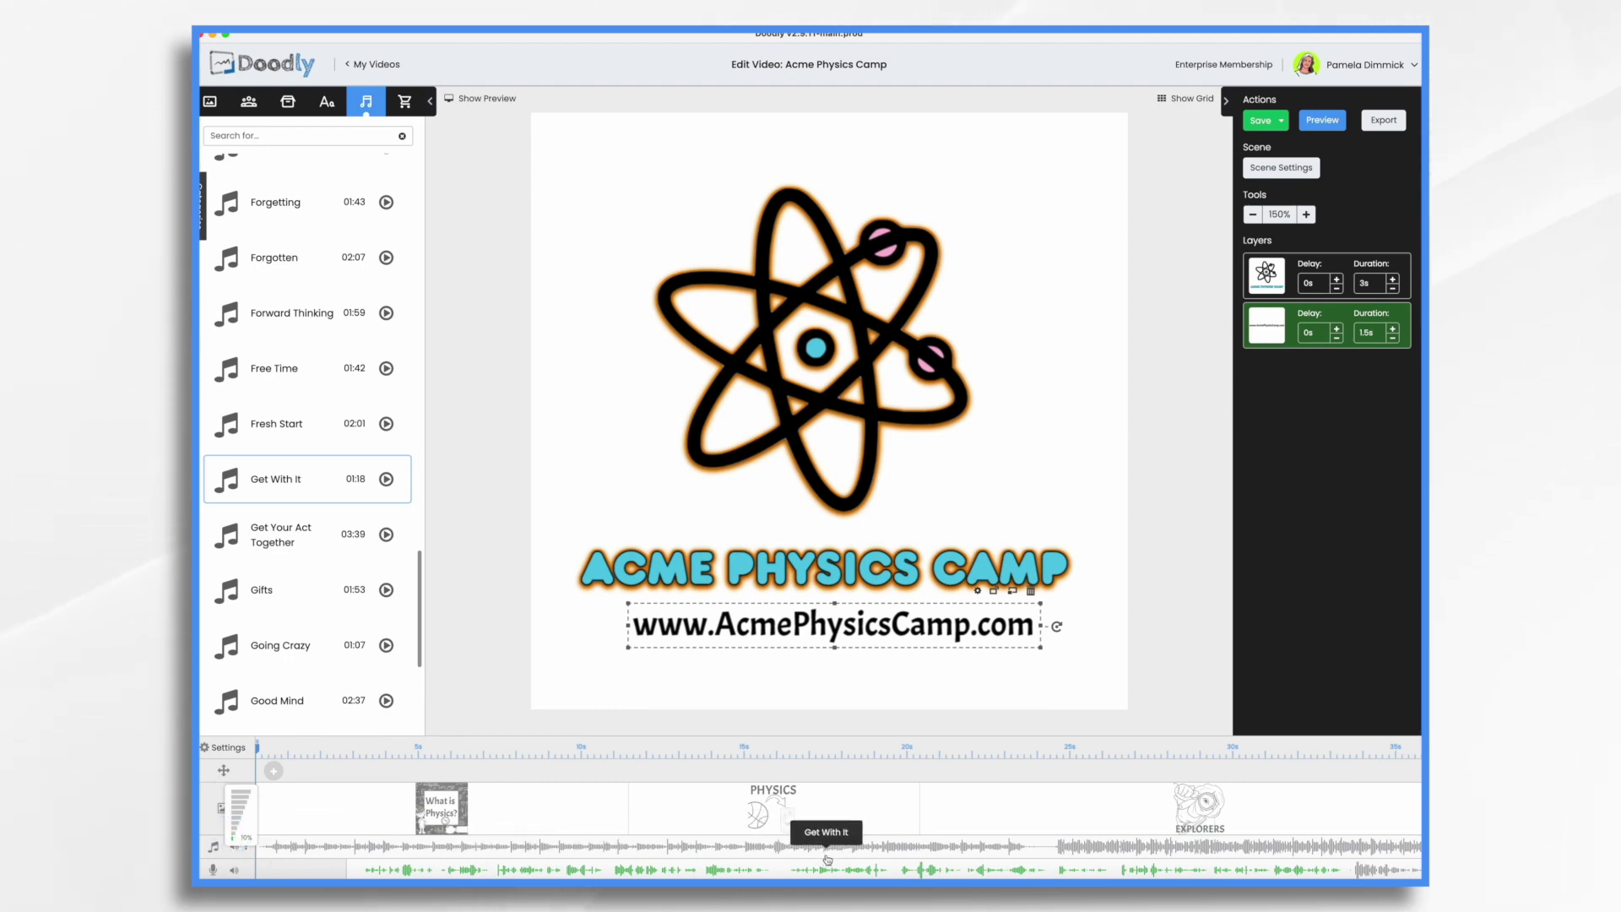
Trim the music to end with the closing scene and give it a longer fade-out.
scroll(827, 860, "right", 10)
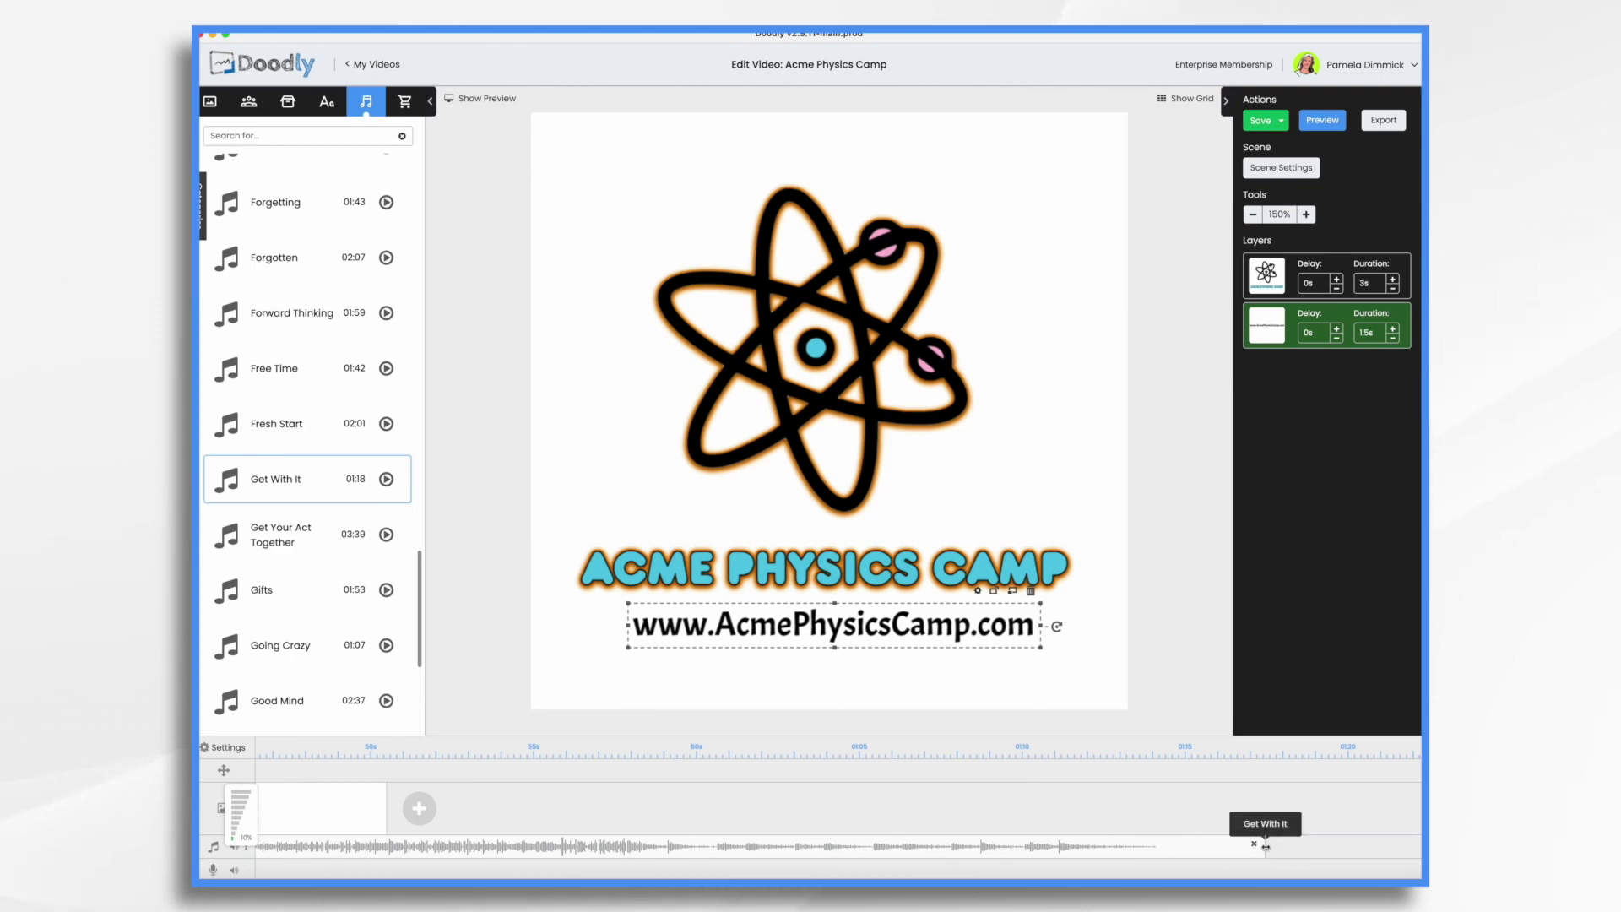
left_click_drag(1266, 847, 433, 873)
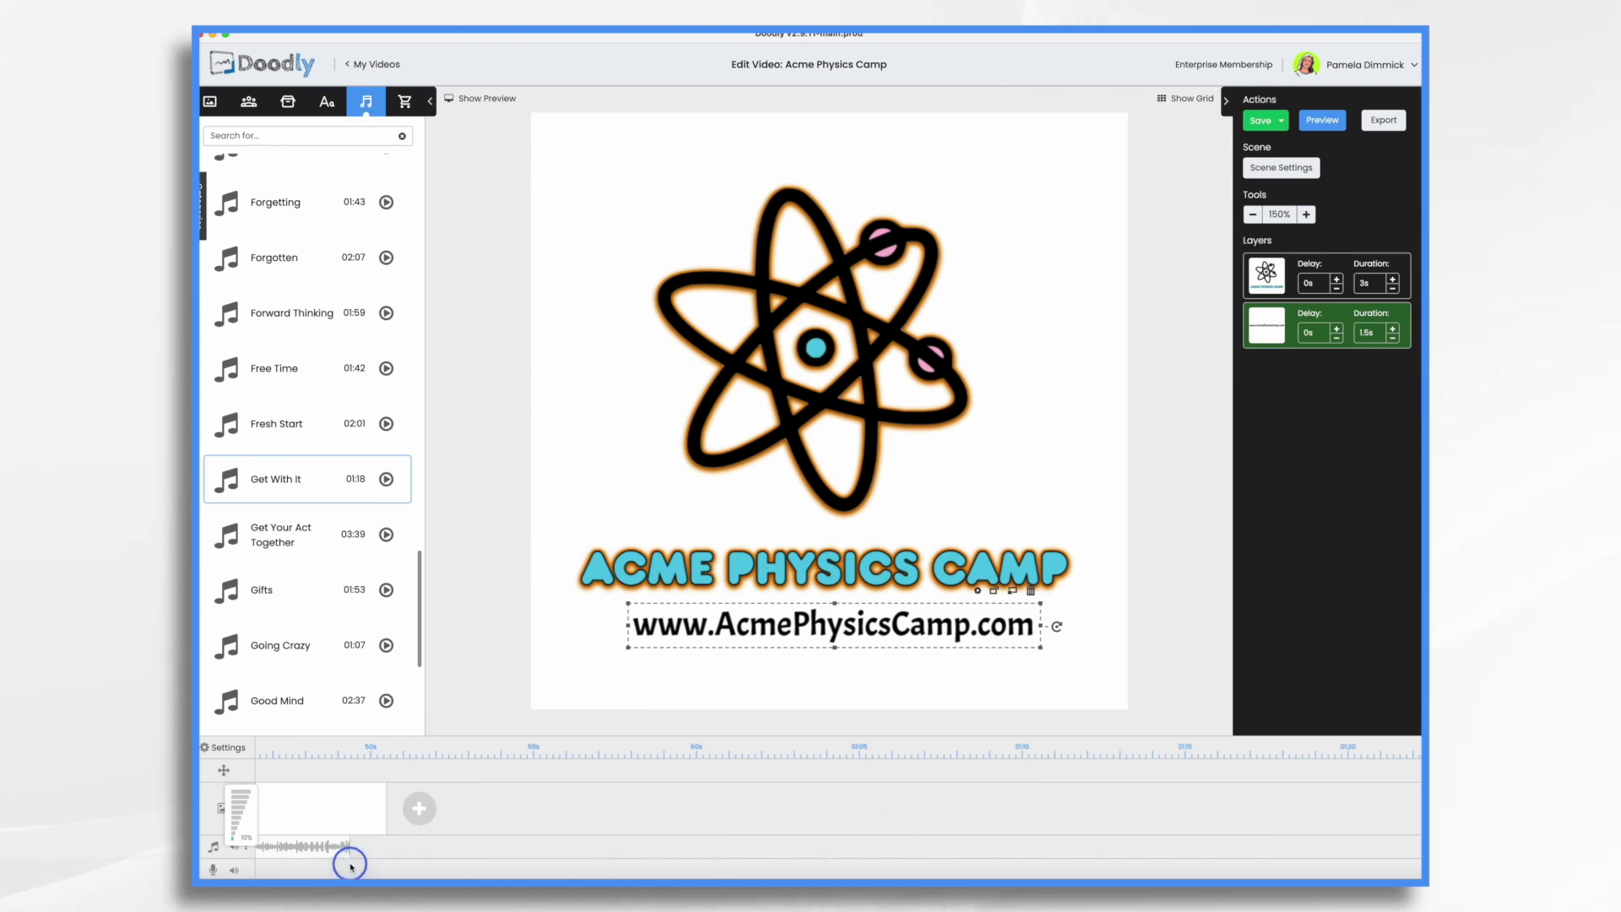
scroll(377, 860, "left", 6)
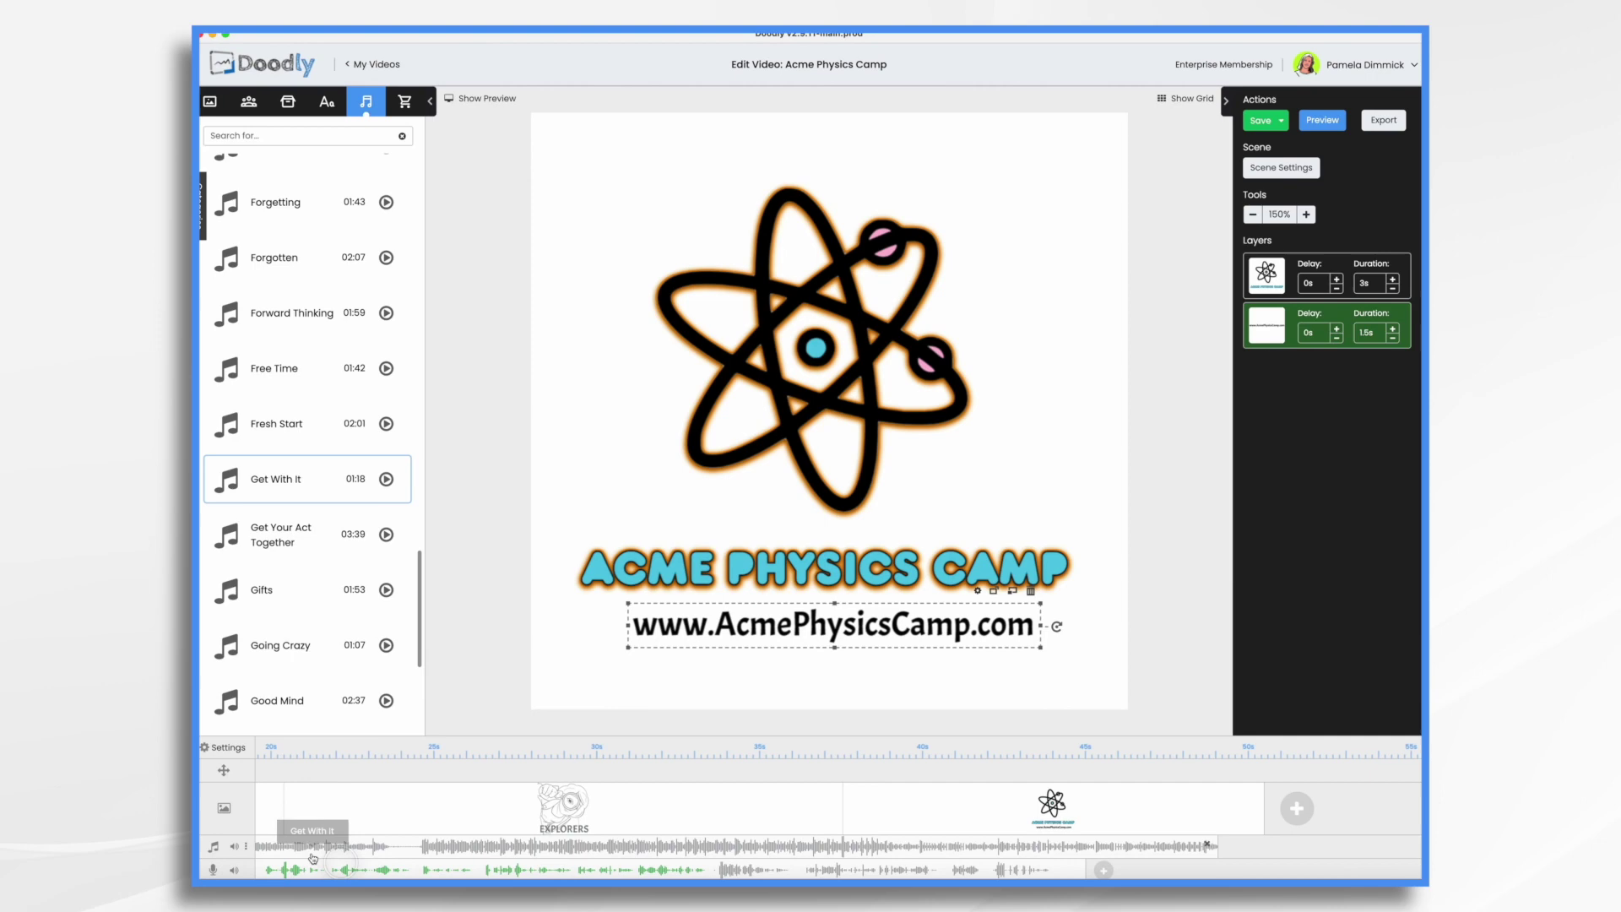
right_click(1169, 850)
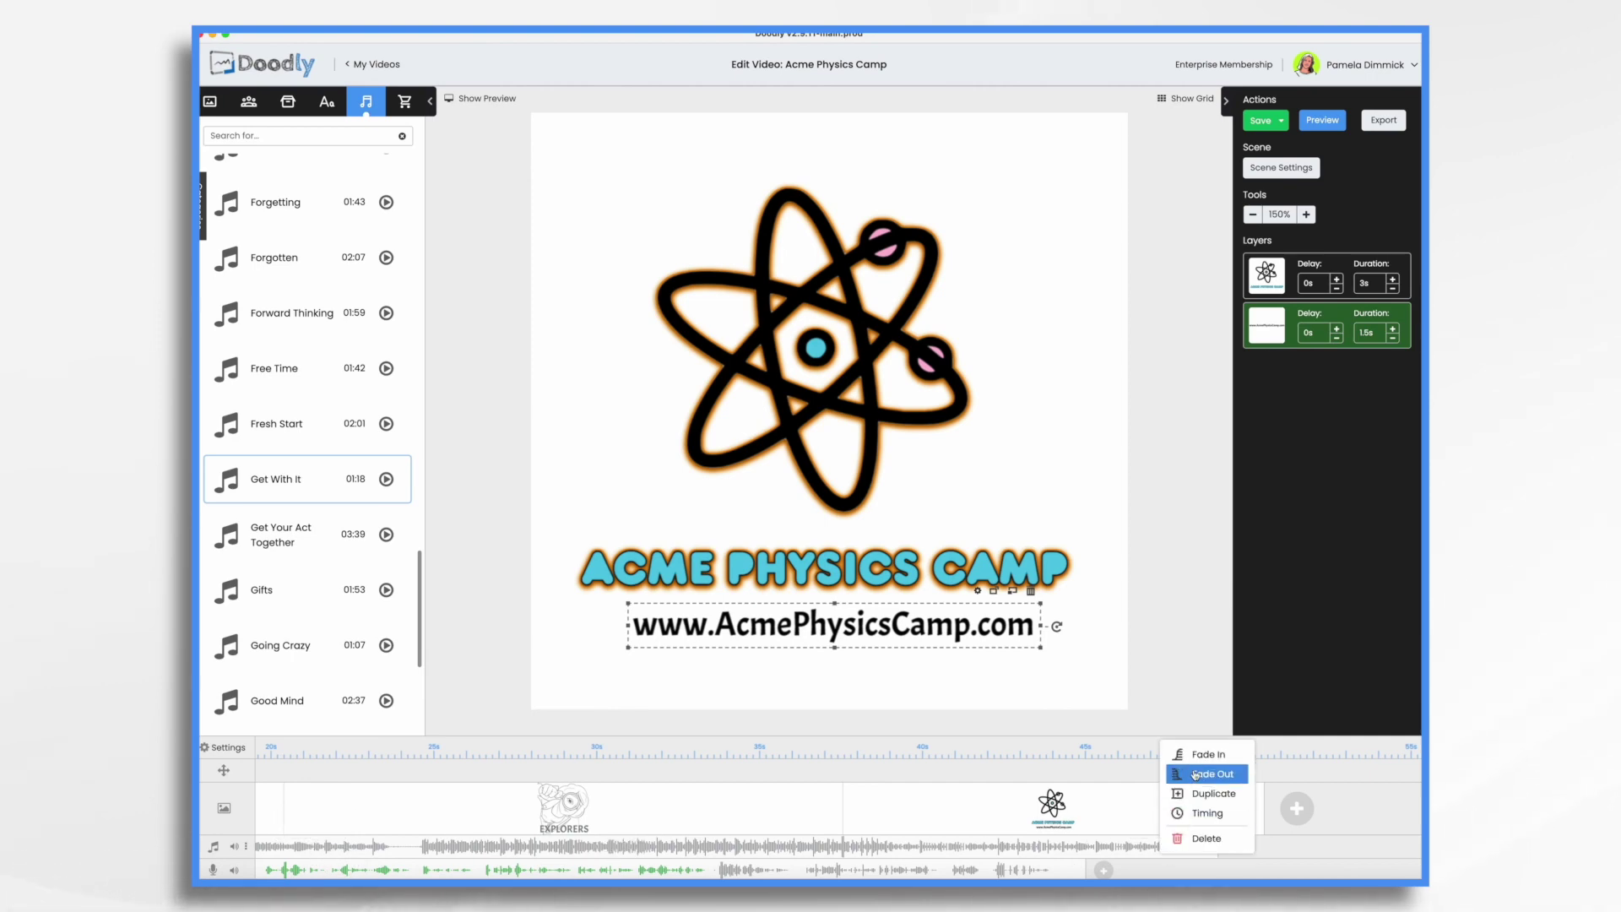
left_click(1186, 773)
left_click_drag(1185, 844, 1039, 845)
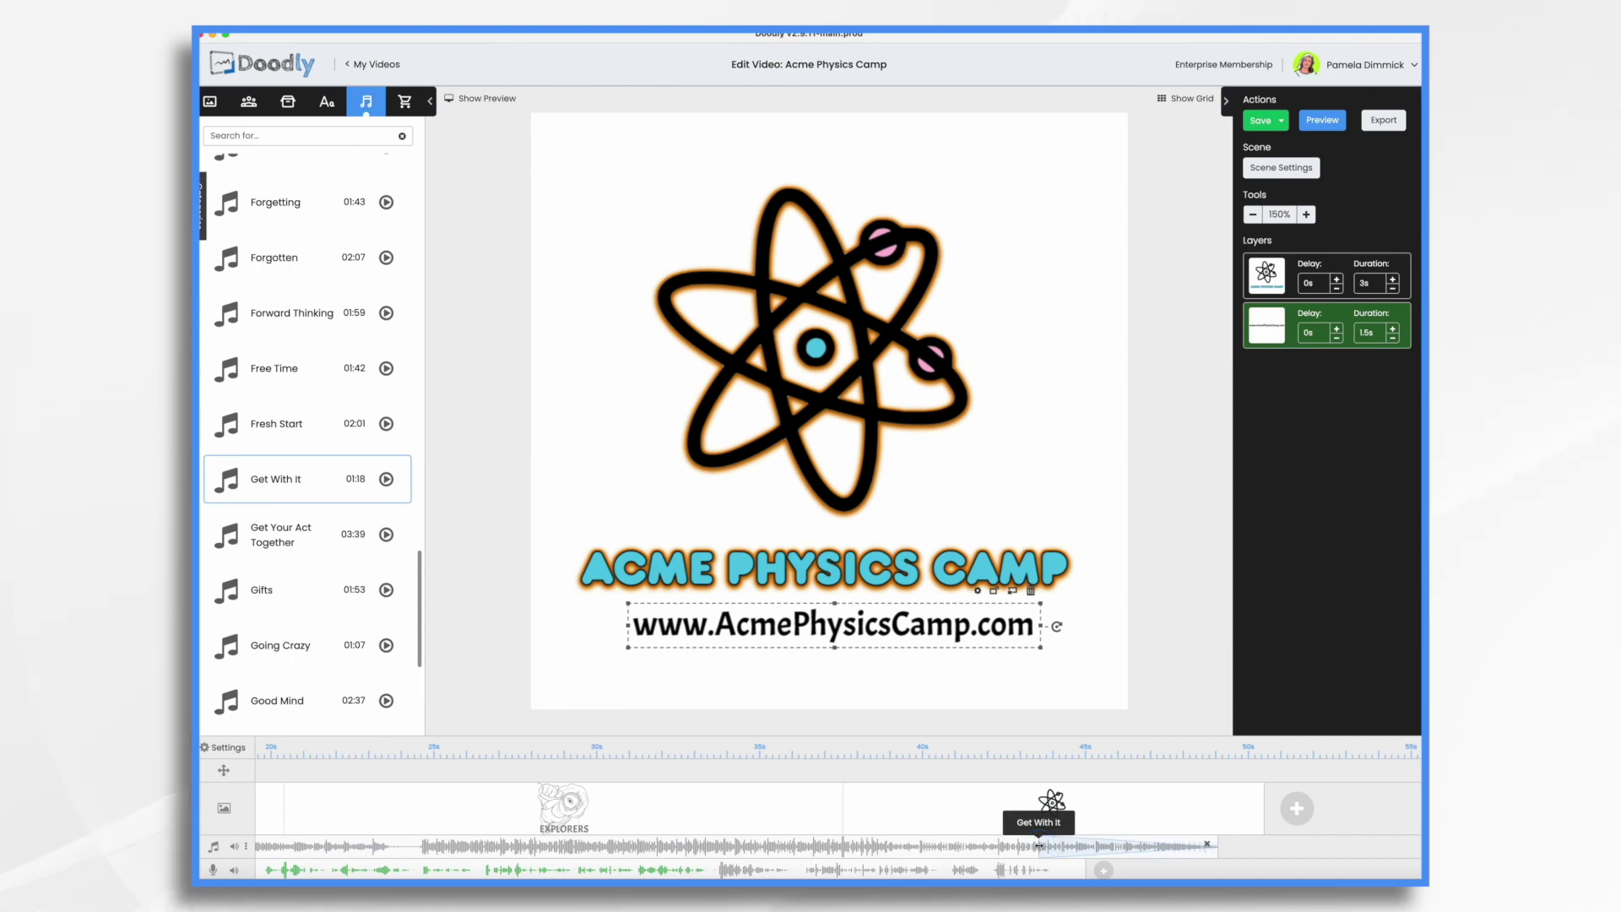